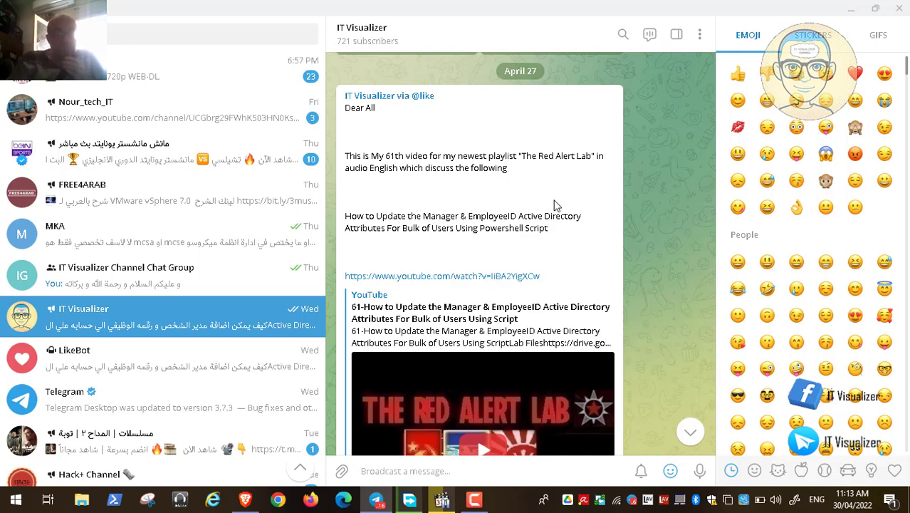
Minimize Telegram and restore the Brave window showing the Google results for 'keepass'.
double_click(602, 178)
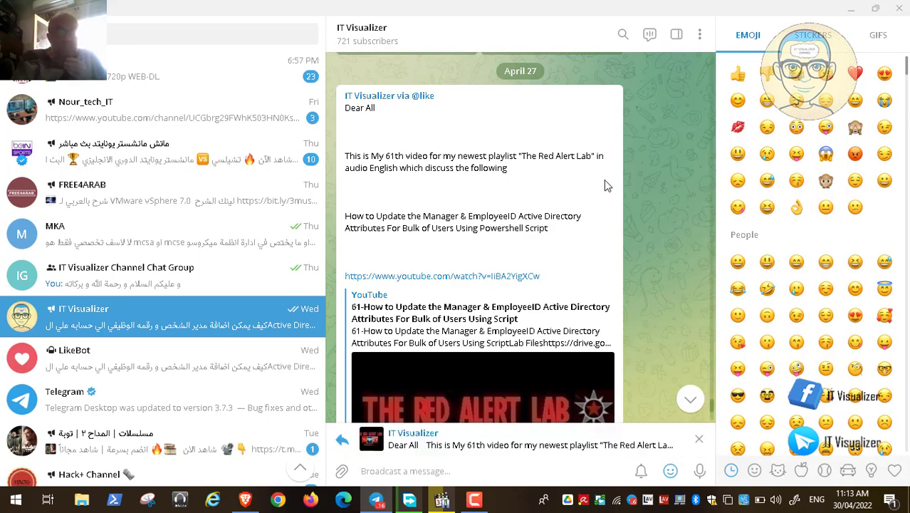
left_click(848, 9)
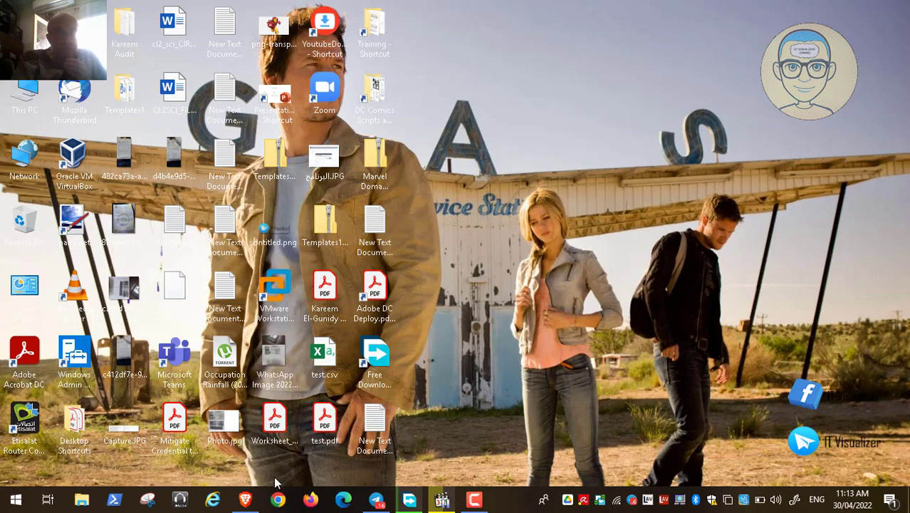
left_click(245, 499)
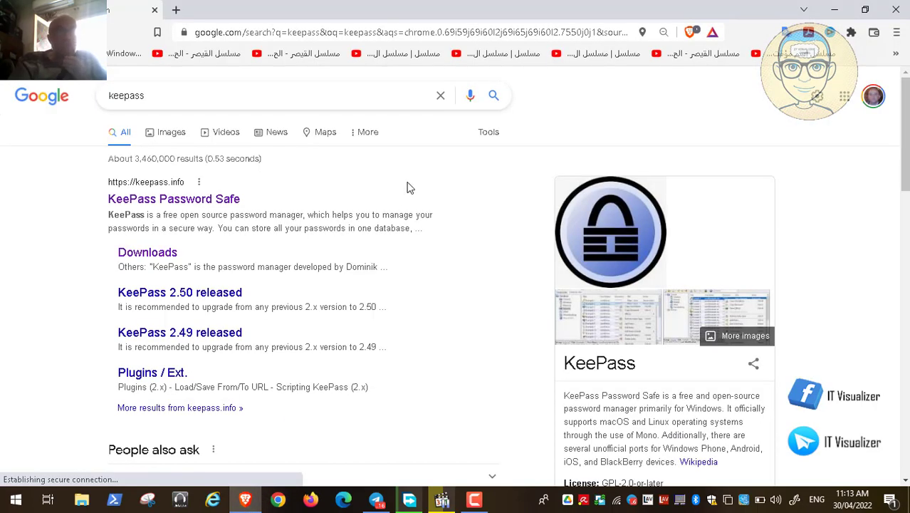
Follow the 'KeePass Password Safe' result to the keepass.info home page.
left_click(163, 200)
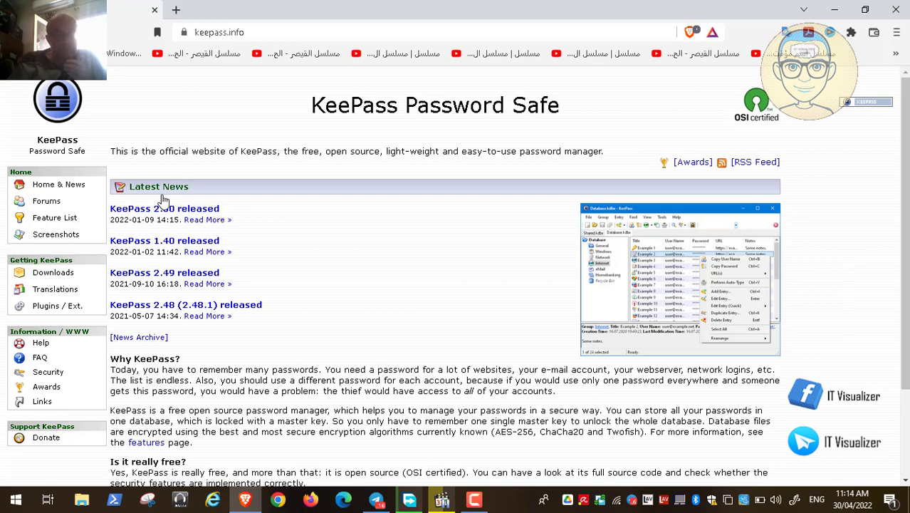
scroll(163, 201, "down", 3)
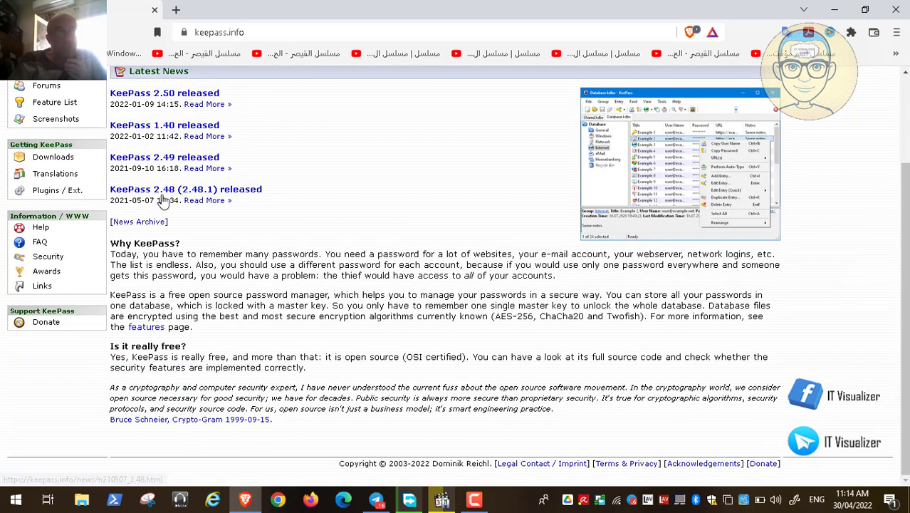
scroll(163, 202, "up", 1)
scroll(163, 202, "up", 2)
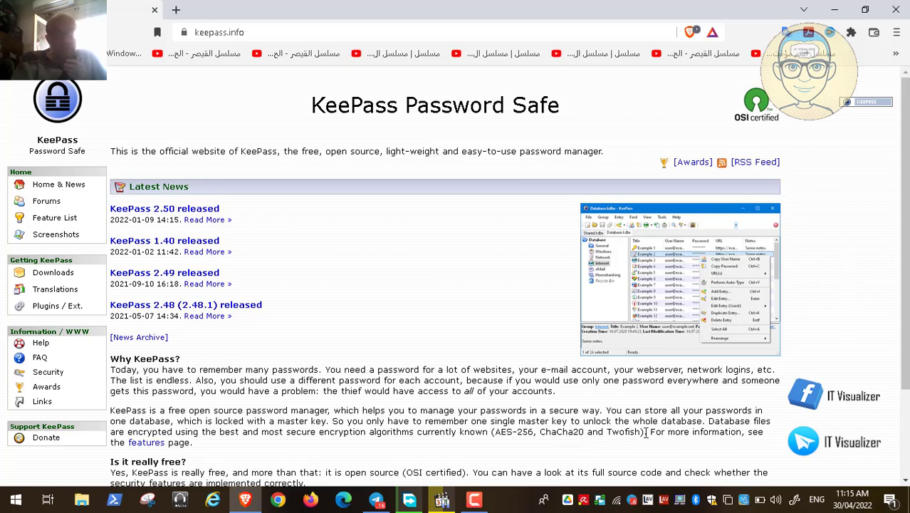
scroll(647, 435, "down", 1)
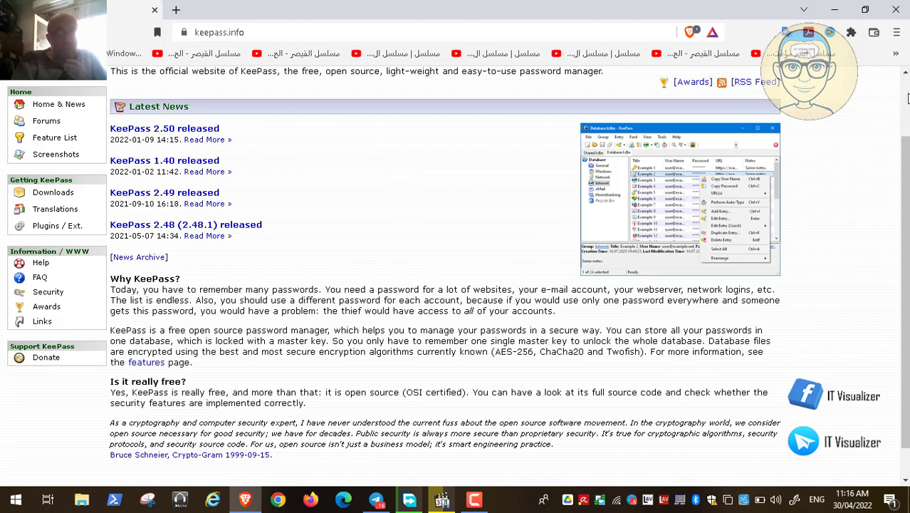
scroll(641, 178, "up", 2)
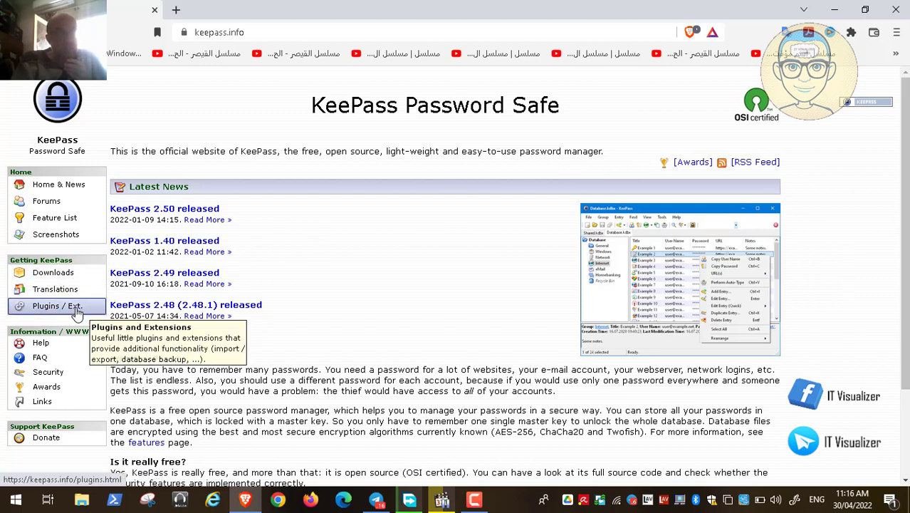
Open 'Plugins / Ext.' from the keepass.info sidebar, then select the address bar.
left_click(76, 313)
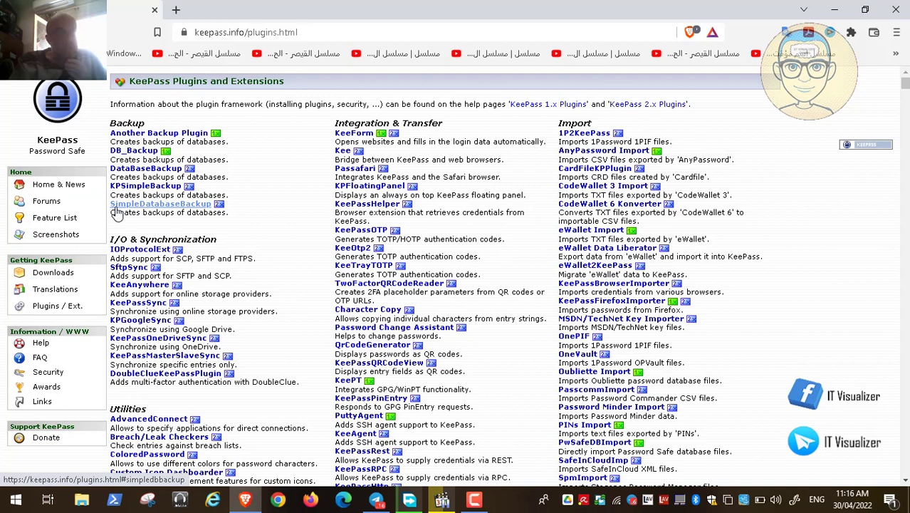
left_click(315, 33)
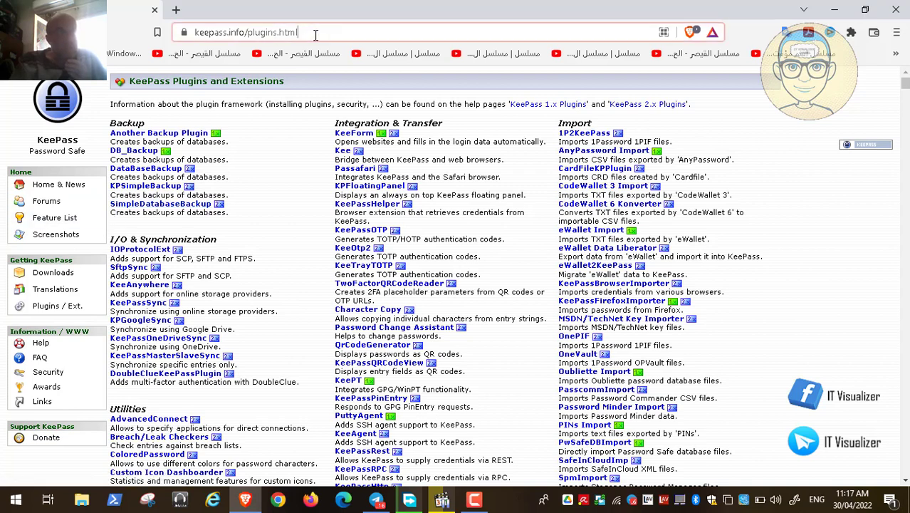
left_click(328, 33)
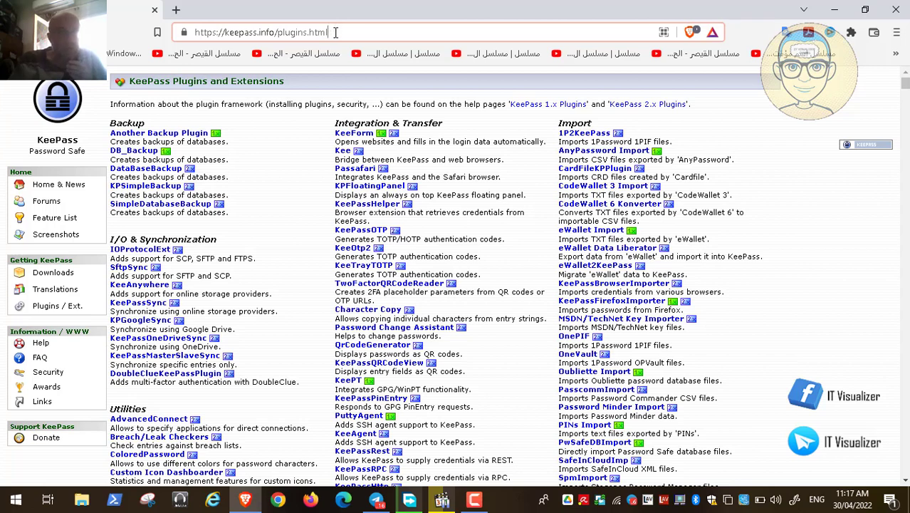
key("BackSpace")
key("BackSpace")
key("BackSpace")
key("BackSpace")
key("BackSpace")
key("BackSpace")
key("BackSpace")
key("BackSpace")
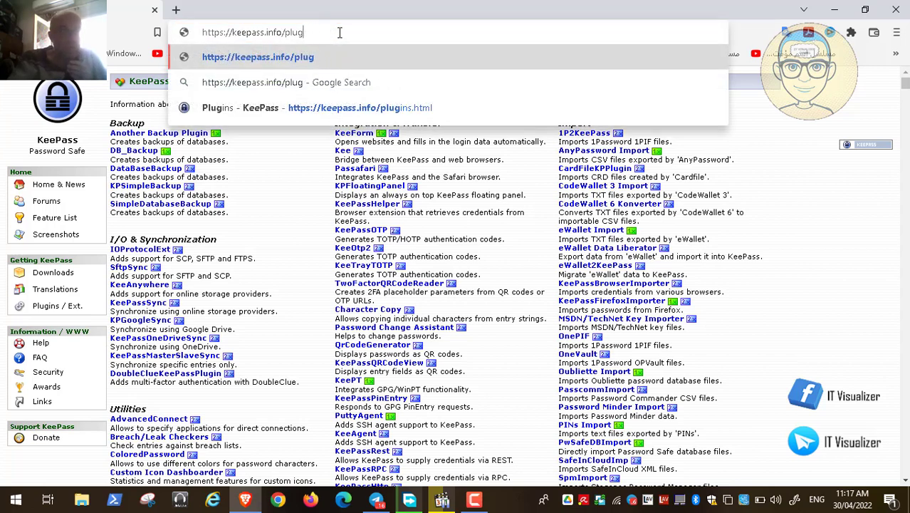
key("BackSpace")
key("BackSpace")
key("BackSpace")
key("BackSpace")
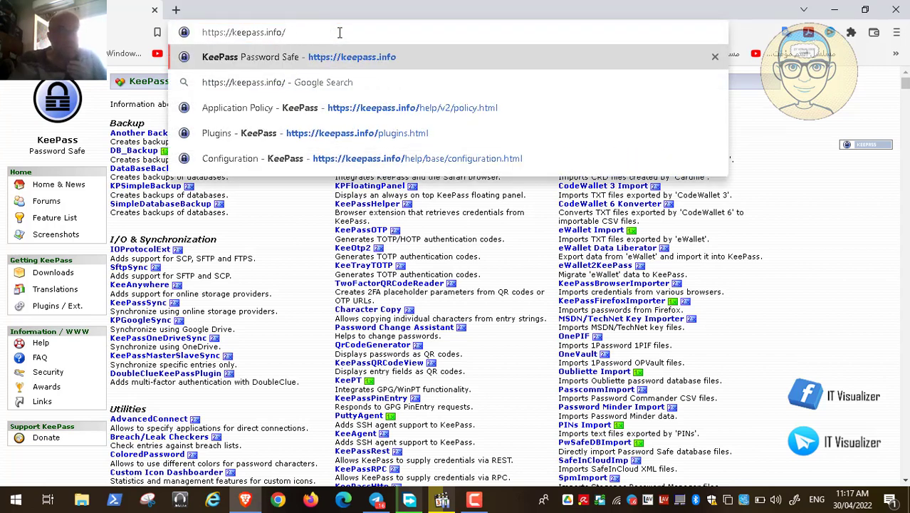
key("Down")
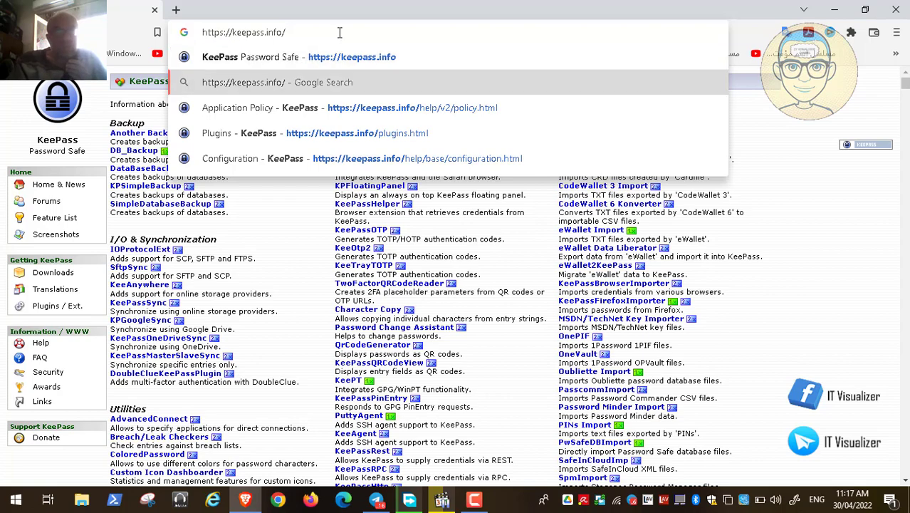
key("Down")
key("Return")
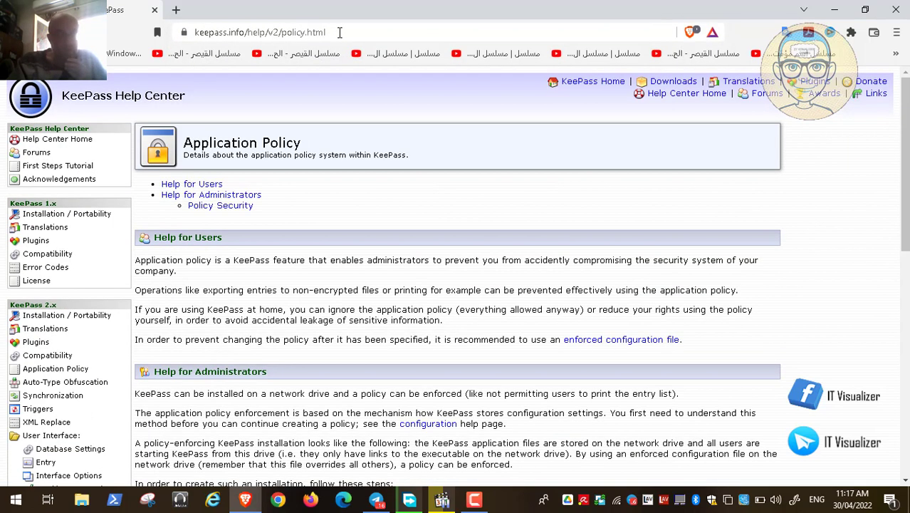
key("Down")
key("Down")
key("Down")
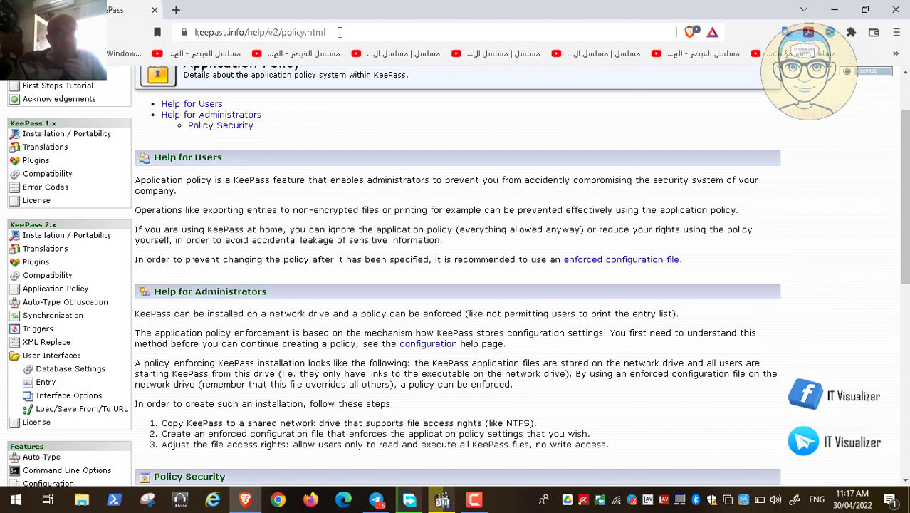
key("Down")
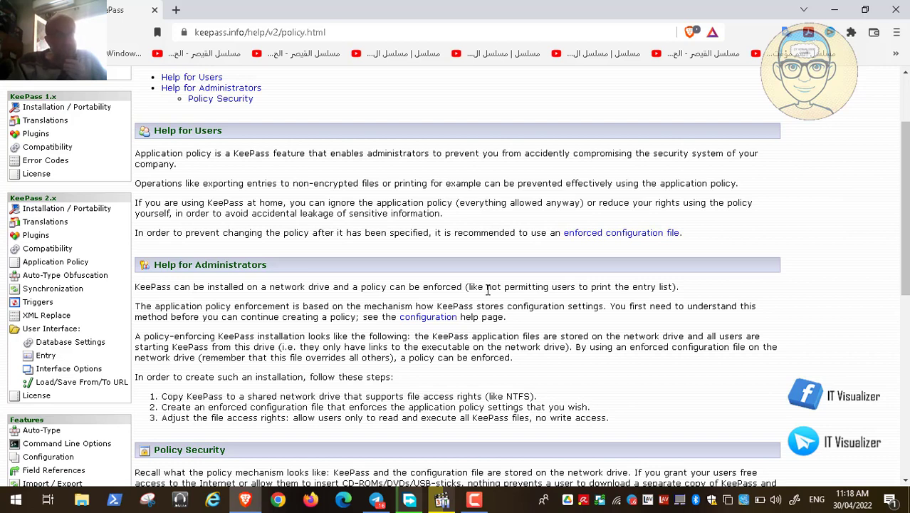
Scroll through the policy page, then open the Installation / Portability help page.
scroll(487, 288, "down", 1)
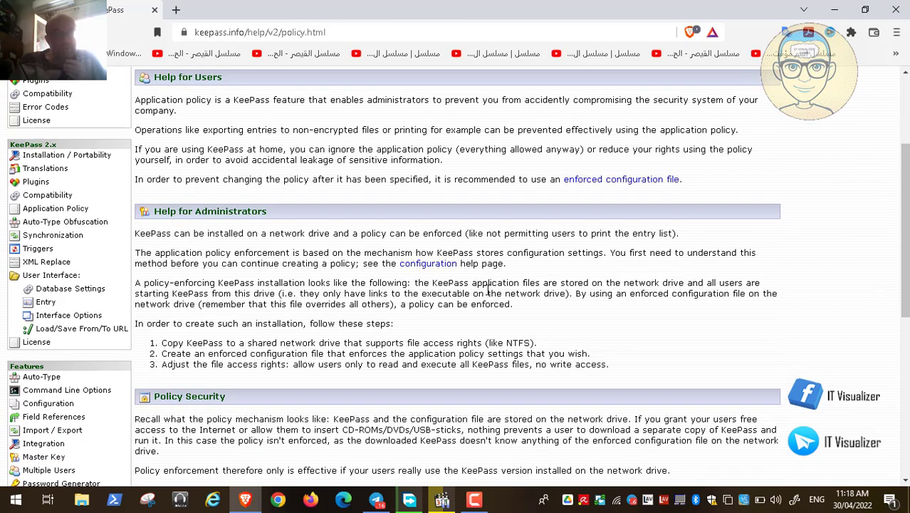
scroll(488, 288, "down", 1)
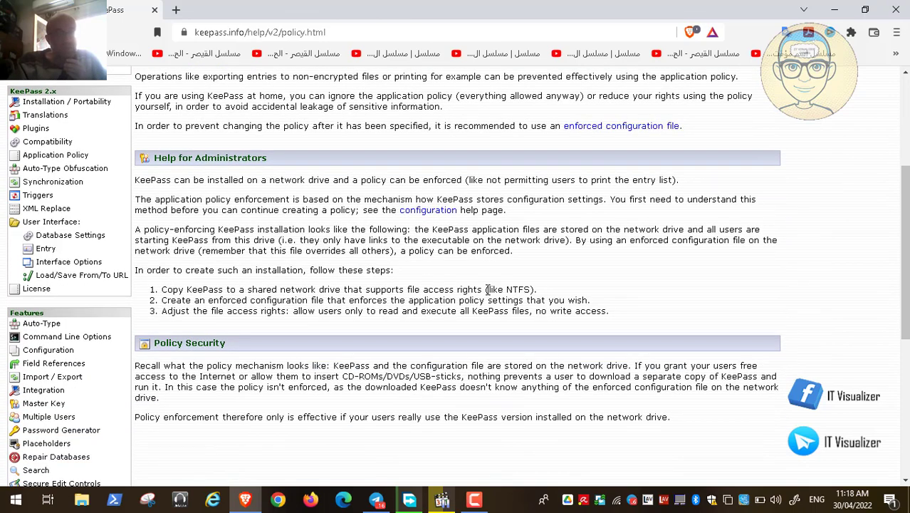
scroll(488, 289, "up", 3)
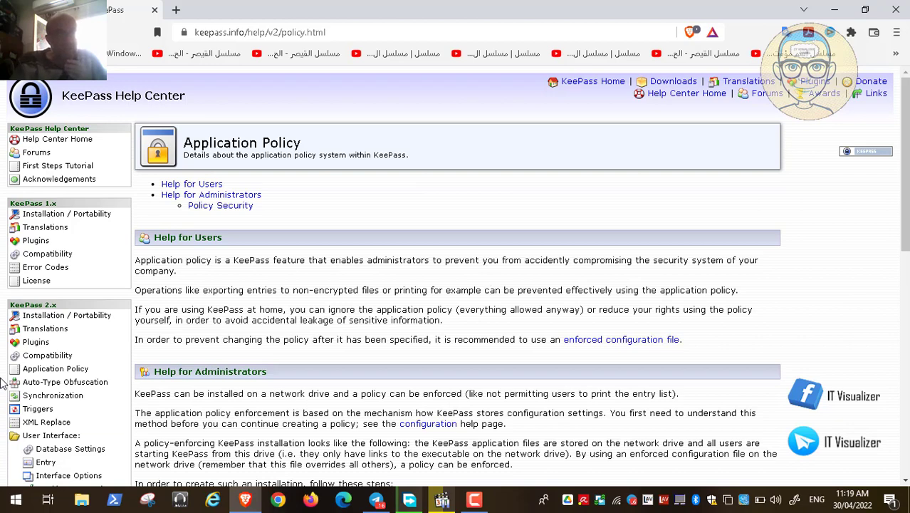
scroll(4, 383, "down", 1)
scroll(4, 383, "down", 4)
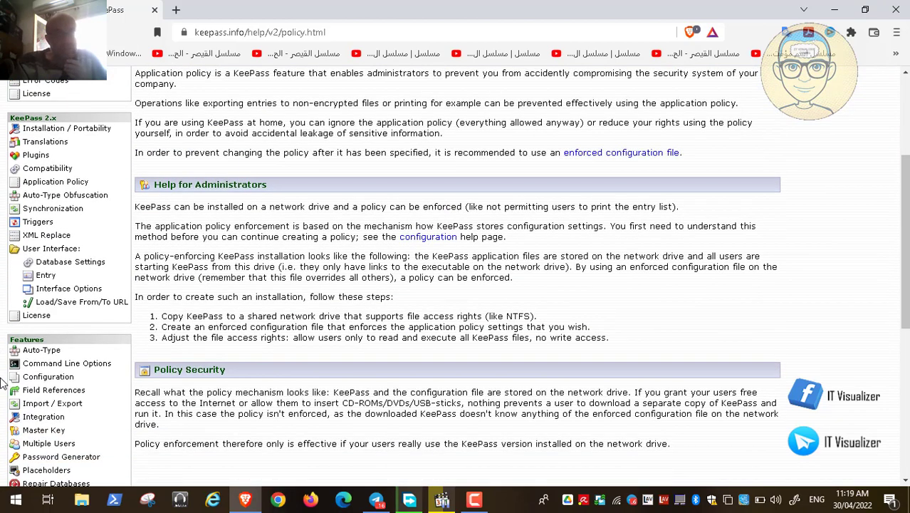
scroll(4, 383, "up", 4)
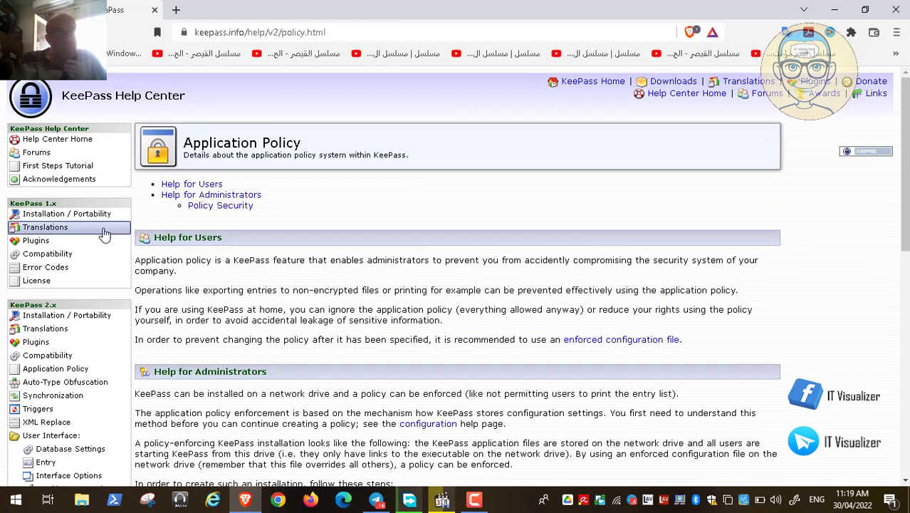
left_click(92, 318)
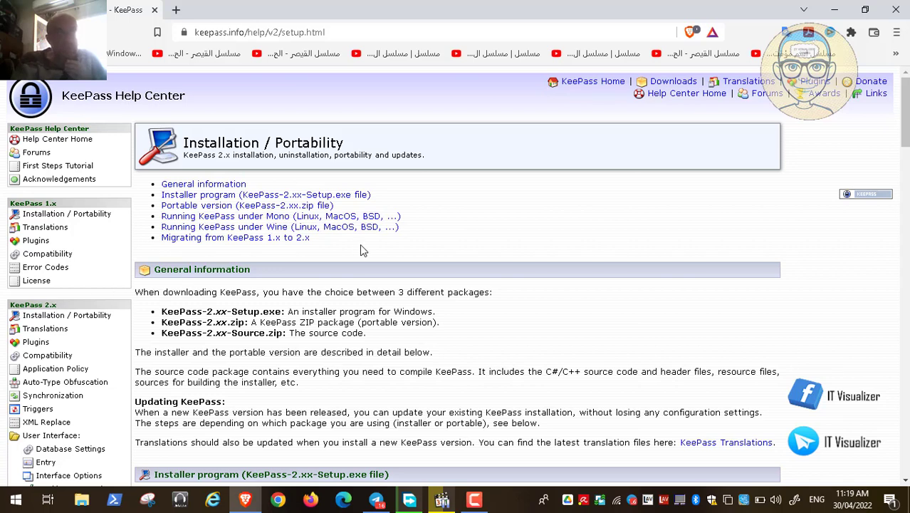
Follow the Downloads link to the KeePass 2.50 / 1.40 downloads page.
left_click(670, 83)
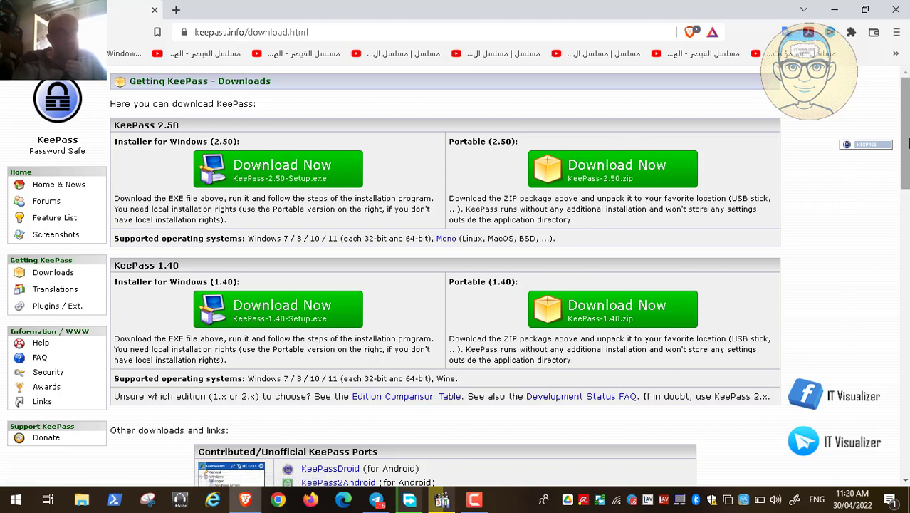
scroll(907, 144, "down", 2)
scroll(463, 161, "up", 1)
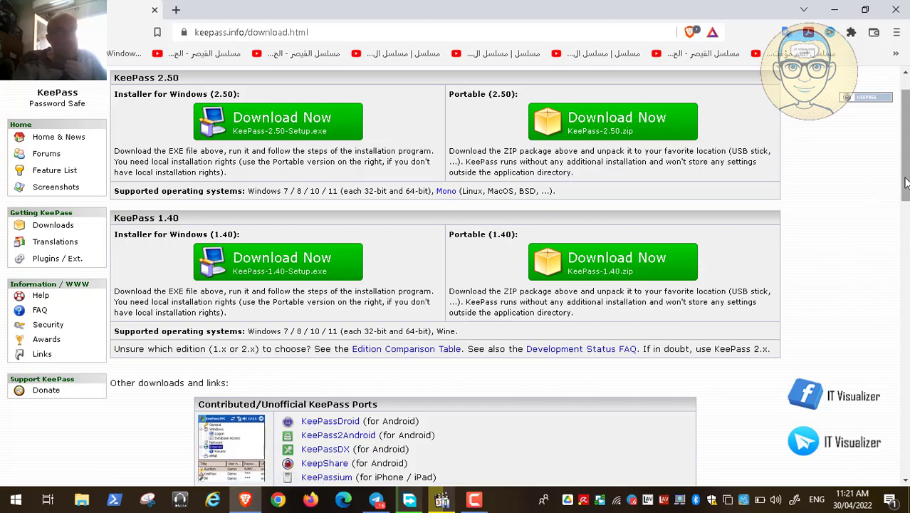
left_click_drag(906, 183, 906, 206)
scroll(906, 226, "down", 1)
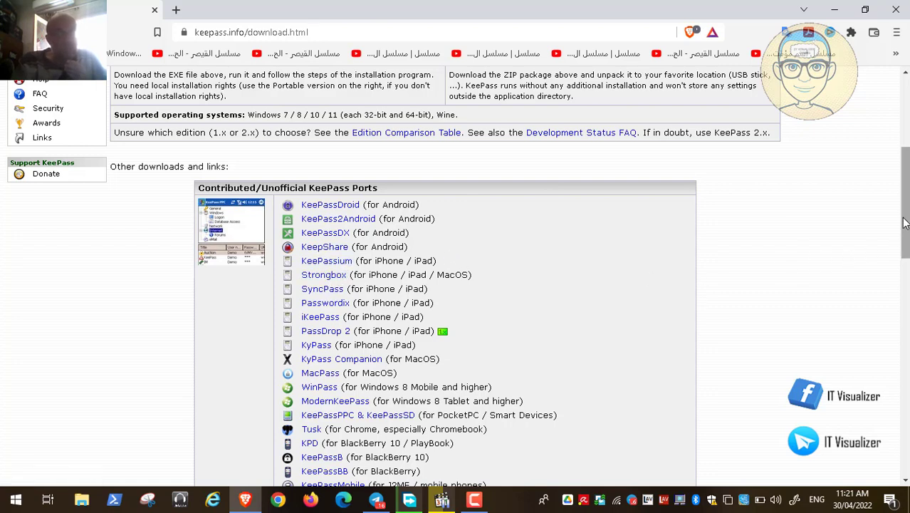
scroll(906, 242, "down", 1)
scroll(907, 242, "down", 5)
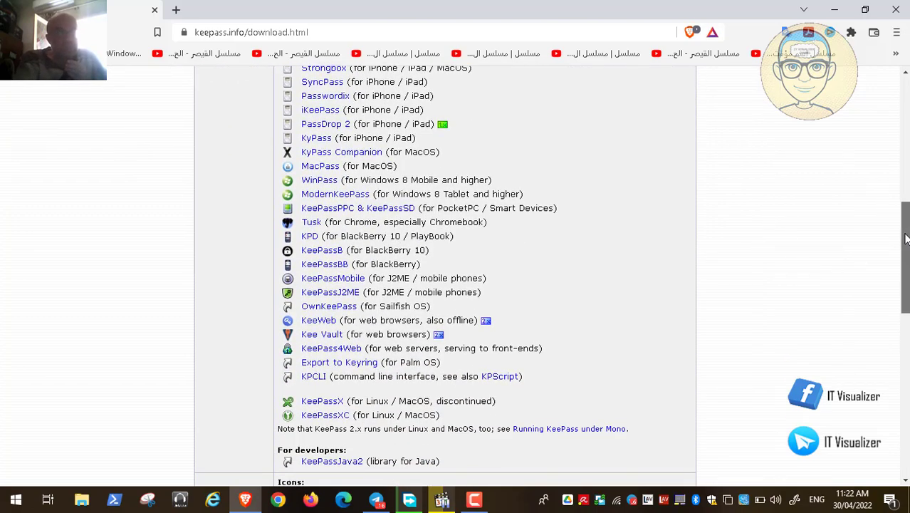
left_click_drag(907, 238, 905, 115)
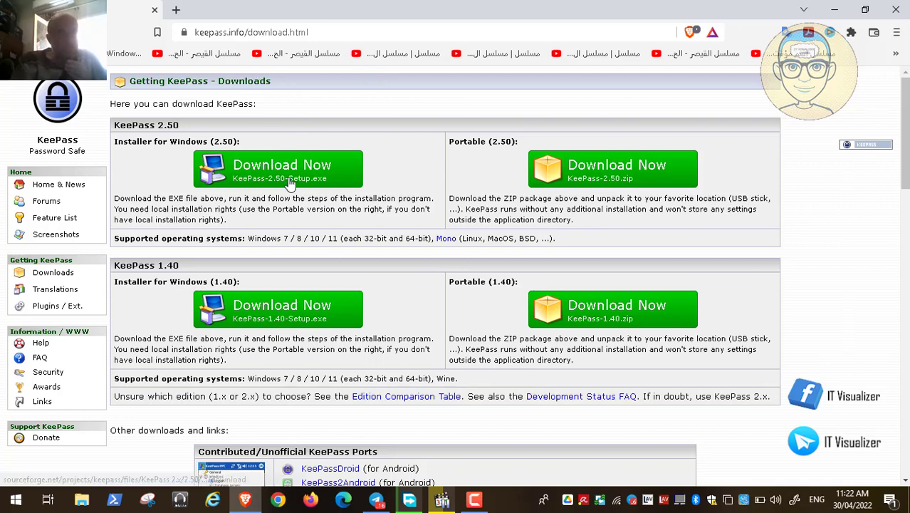
Minimize the browser and bring up the KeePass installation walkthrough video.
left_click(835, 9)
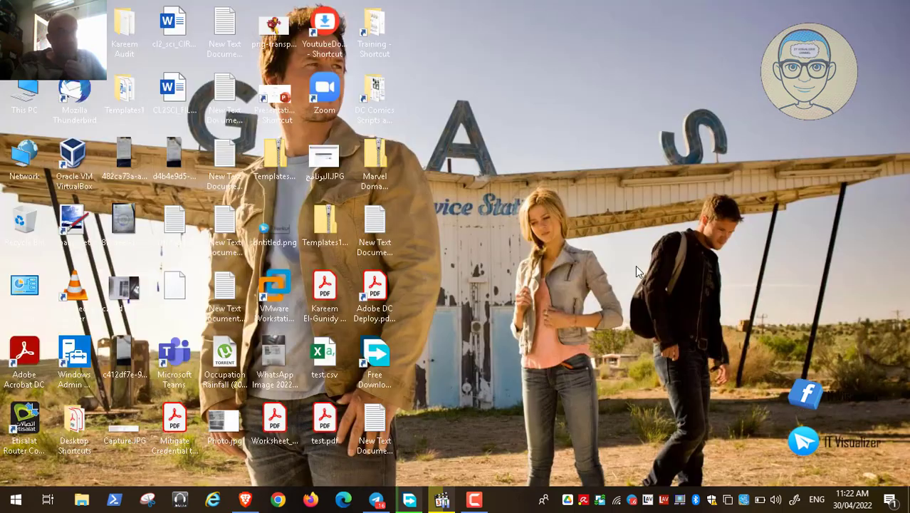
left_click(449, 502)
double_click(315, 175)
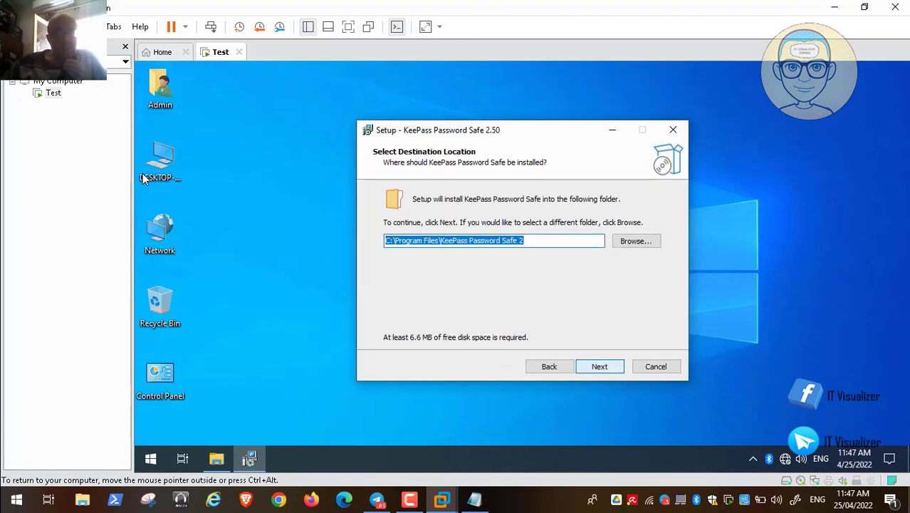
Keep the default C:\Program Files\KeePass Password Safe 2 folder and desktop shortcut, then install.
key("Return")
key("Return")
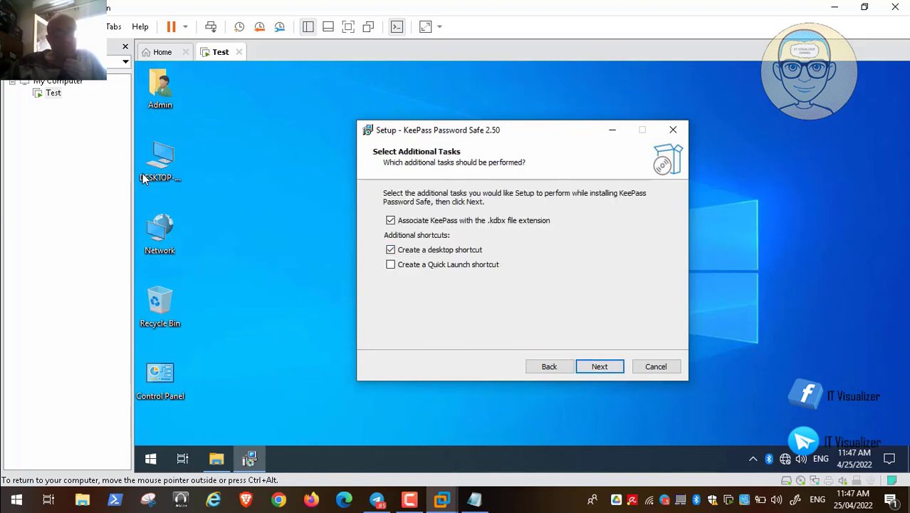
key("Return")
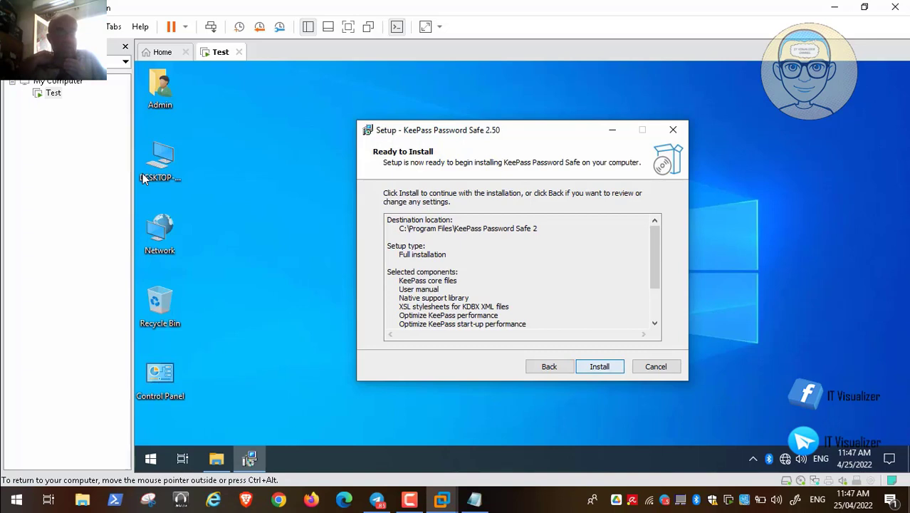
key("Return")
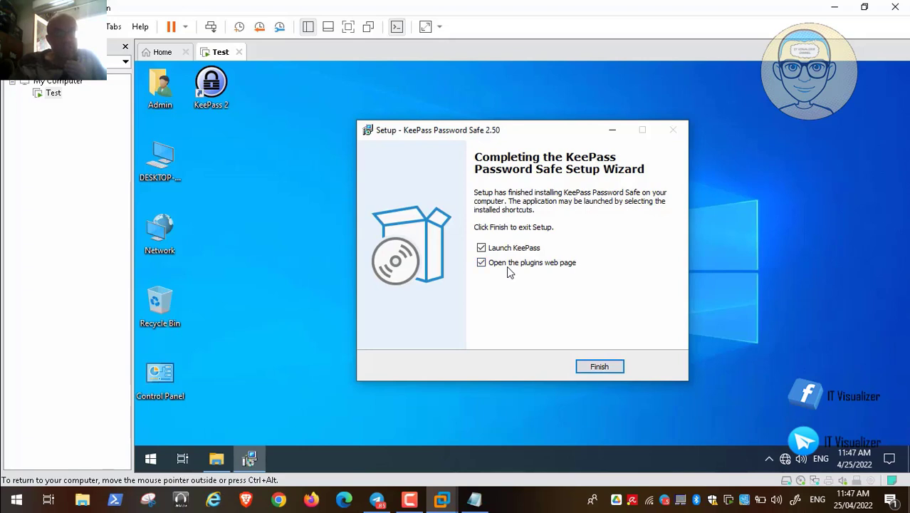
Finish setup, let the plugins page open in Microsoft Edge, then close Edge.
key("Return")
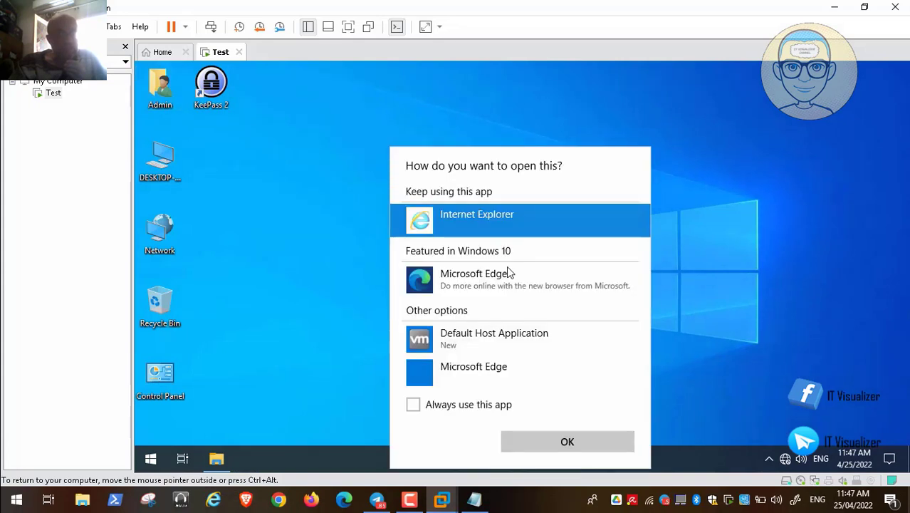
left_click(508, 271)
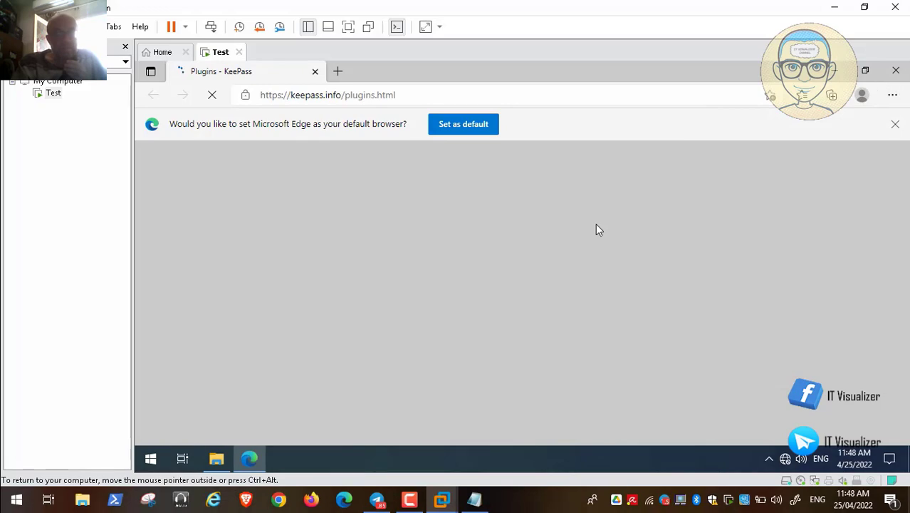
key("alt+F4")
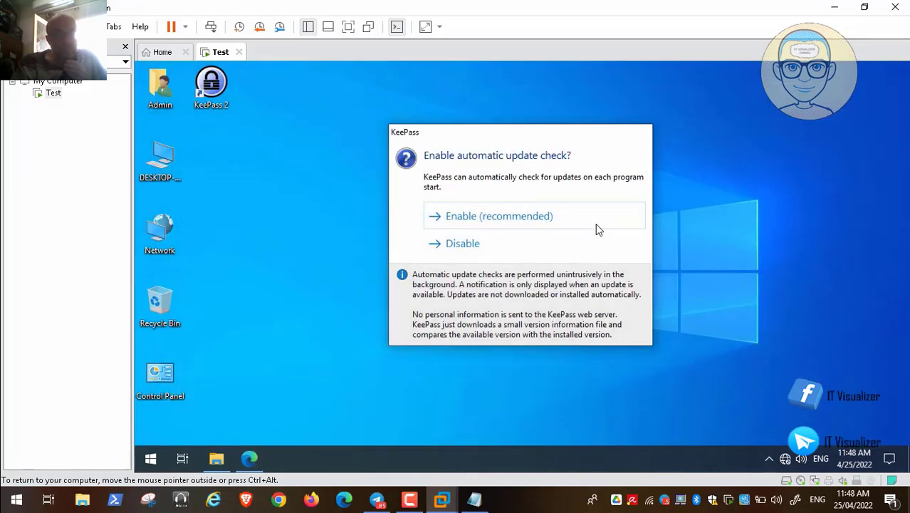
Enable automatic update checks and start a new database via File > New.
left_click(596, 225)
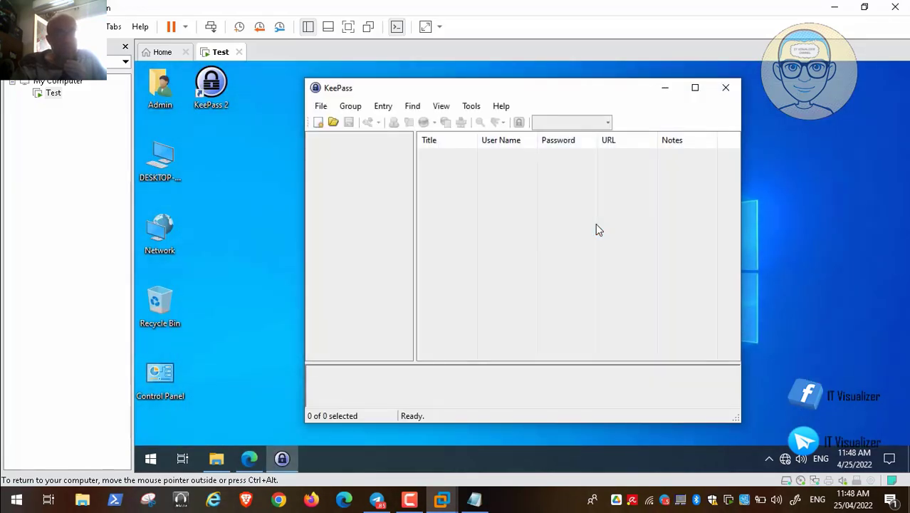
key("alt")
key("f")
key("Down")
key("Up")
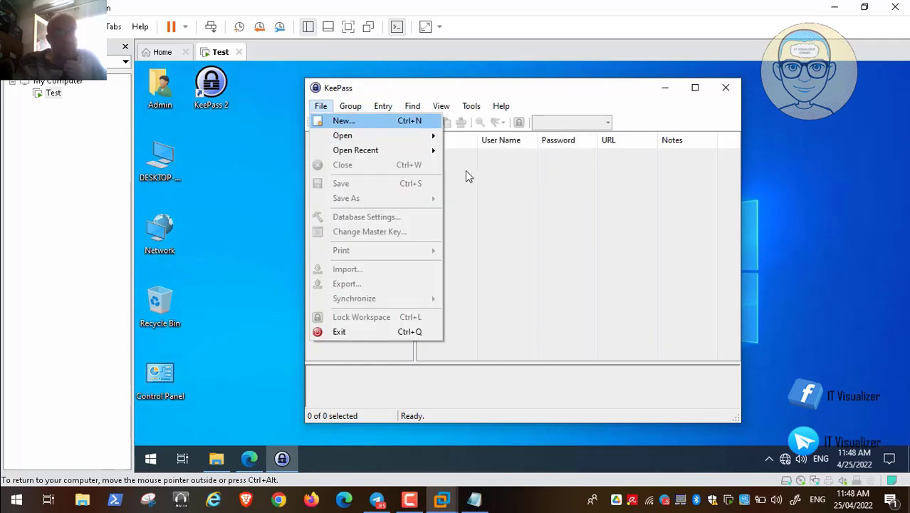
key("Return")
mouse_move(6, 488)
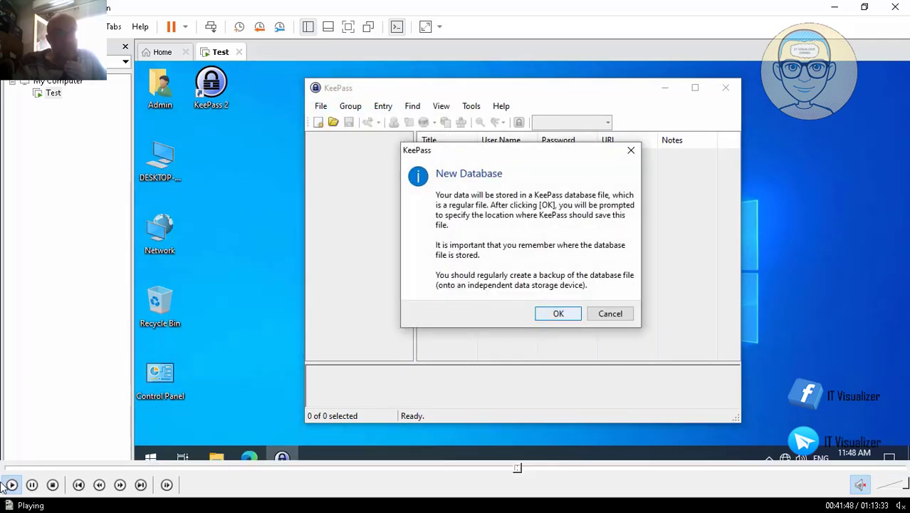
Rewind the walkthrough video to the New Database notice and pause it.
left_click(516, 467)
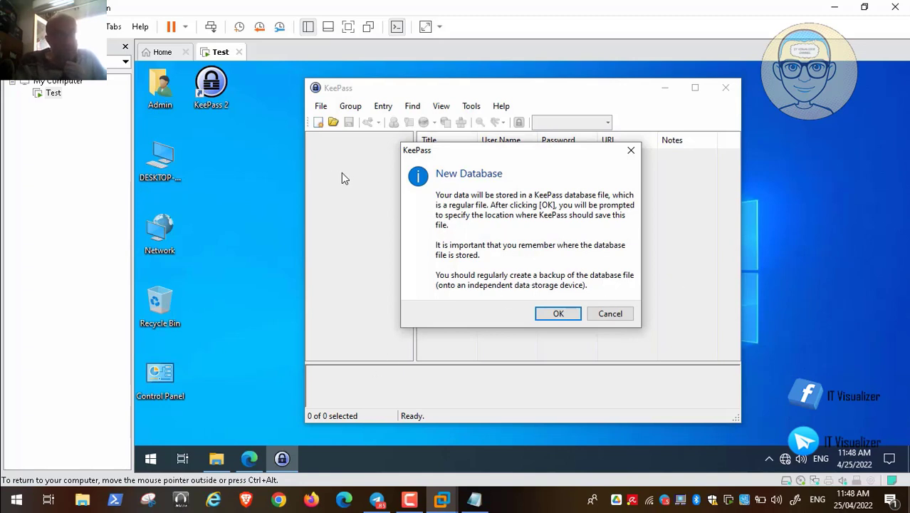
Create a 'Keepass Database' folder on drive D: and save Database.kdbx inside it.
key("space")
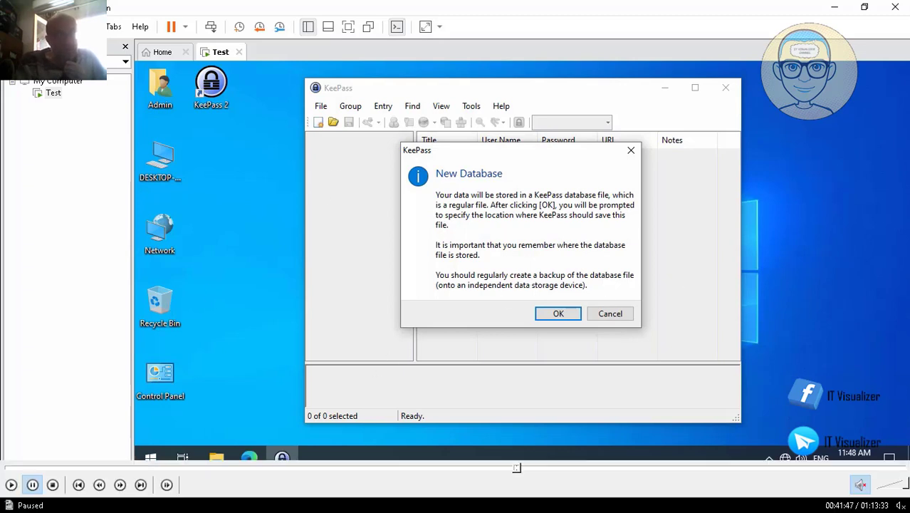
left_click(10, 484)
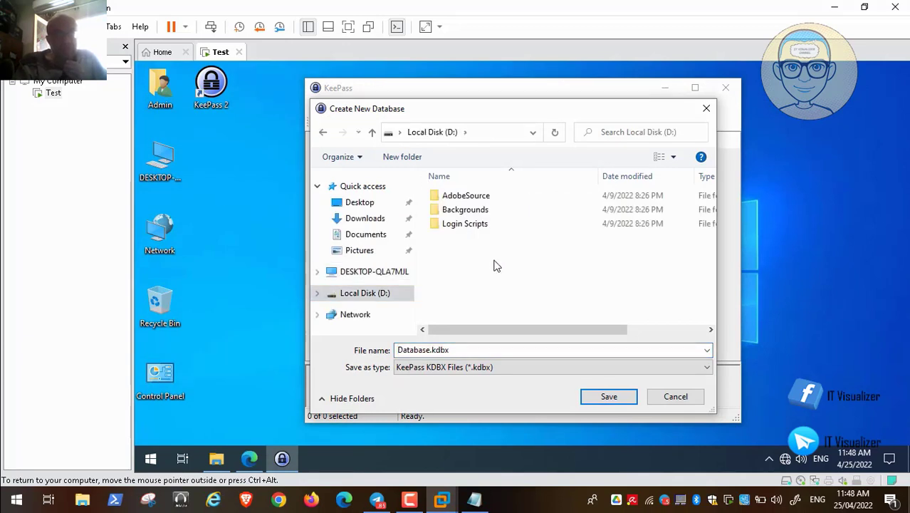
right_click(457, 254)
mouse_move(487, 394)
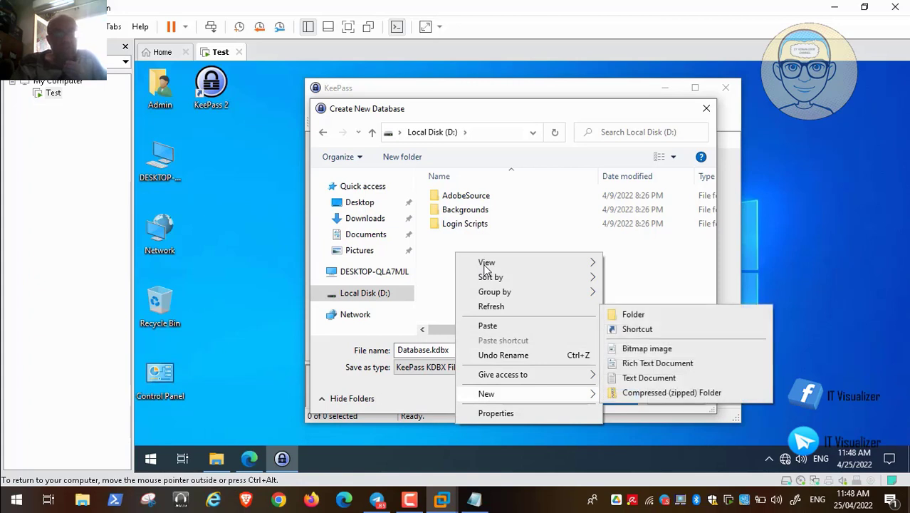
left_click(633, 314)
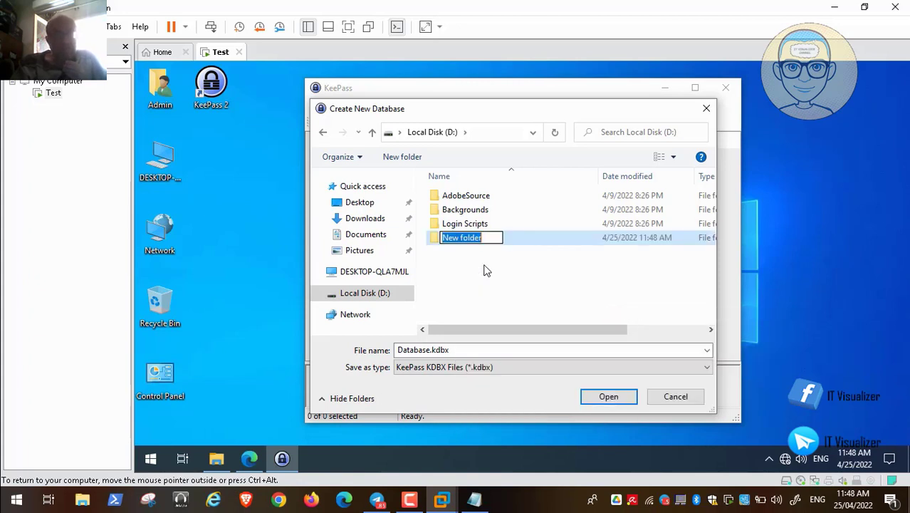
type("Keepass")
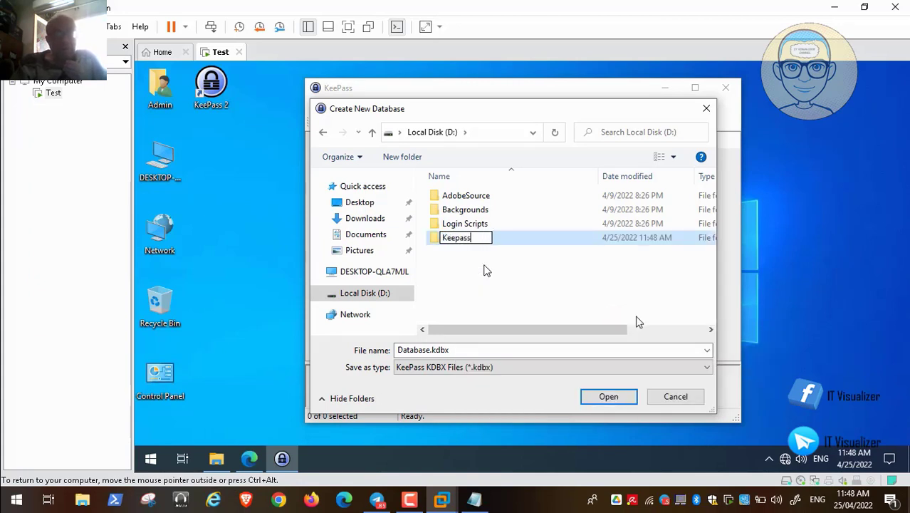
type(" Data")
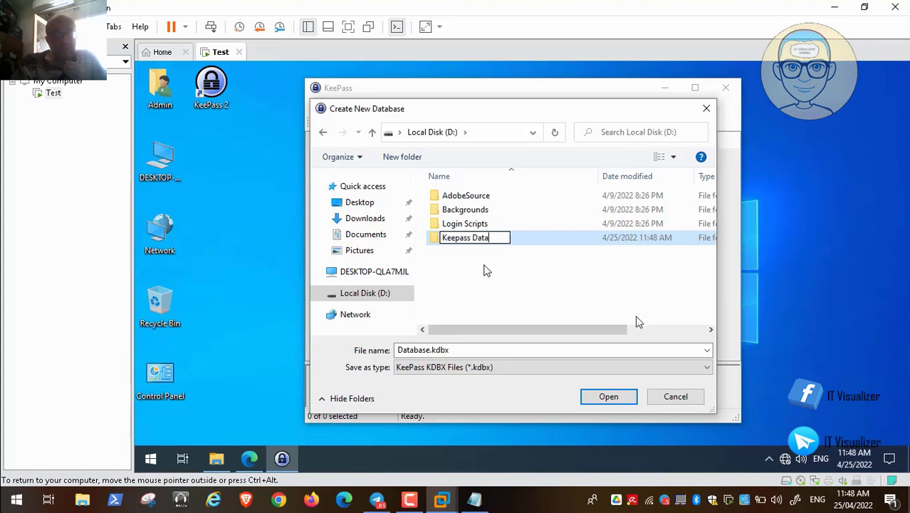
type("base")
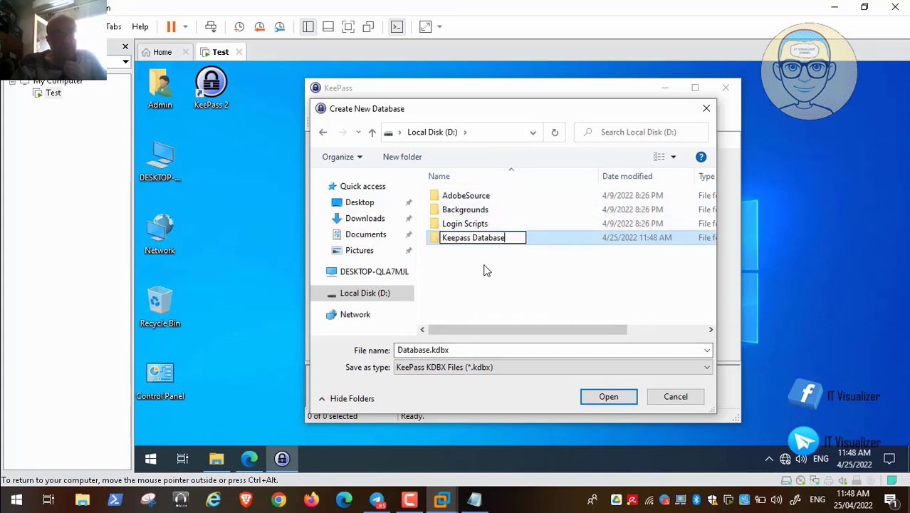
key("Return")
key("Return")
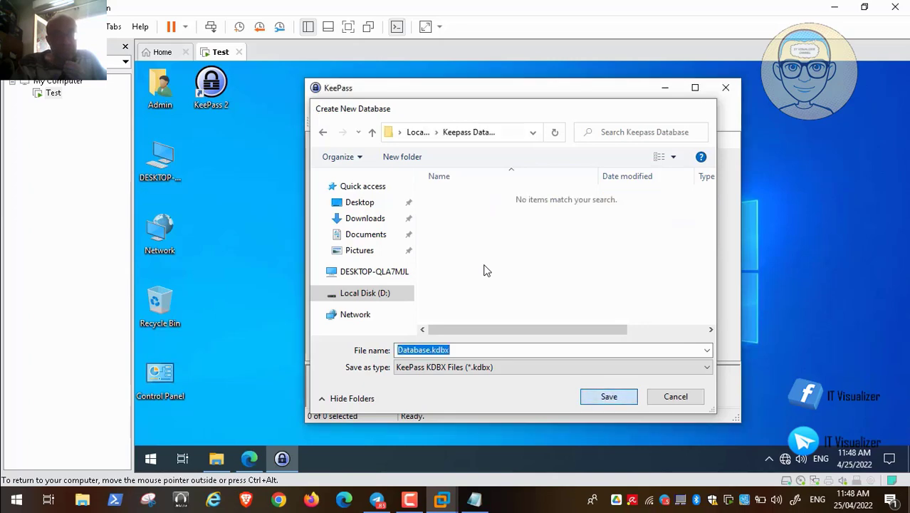
key("Return")
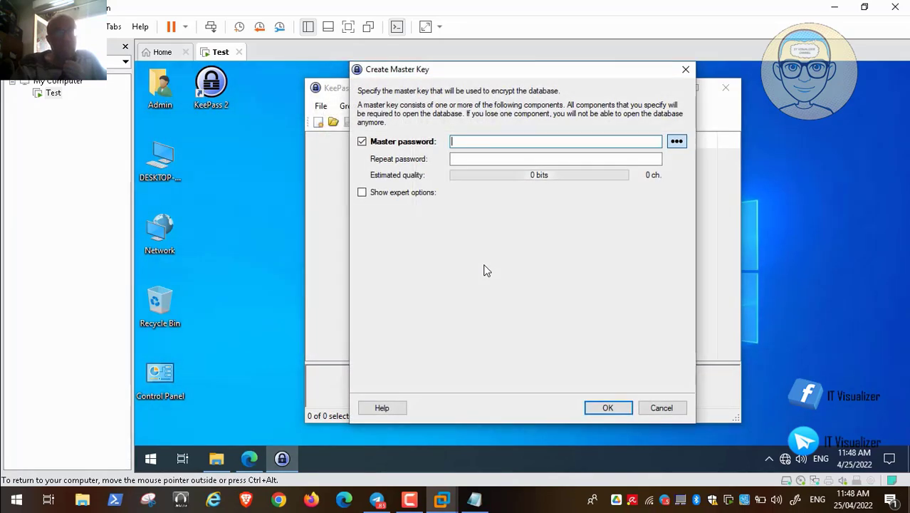
mouse_move(33, 485)
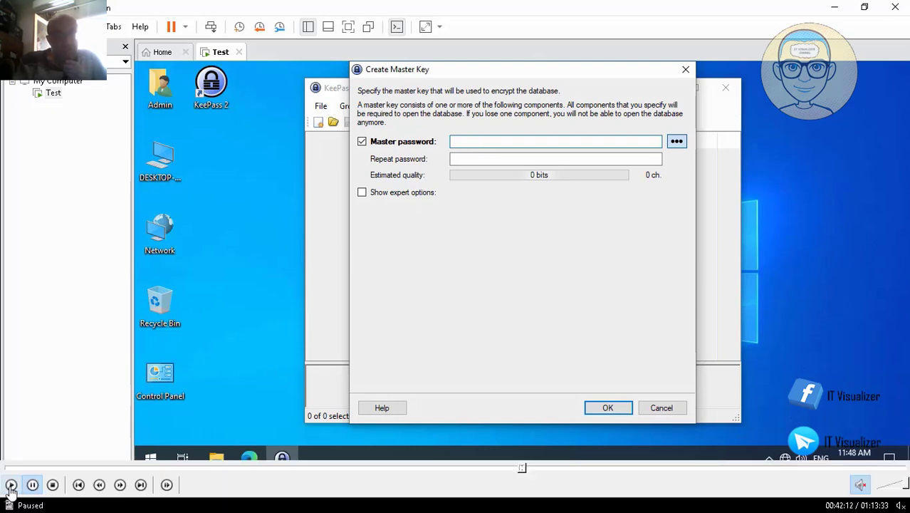
left_click(11, 488)
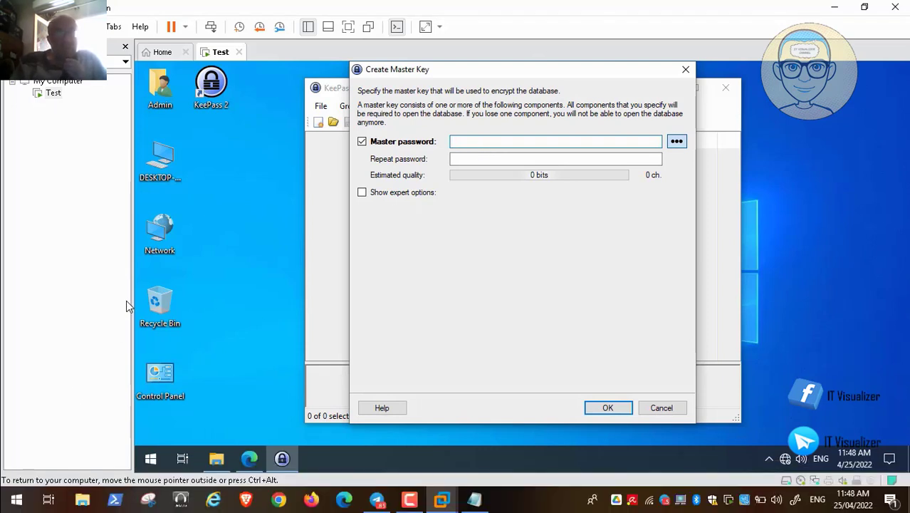
Select all and copy the saved random password in Notepad, then minimize Notepad.
key("alt+Tab")
key("alt+Tab")
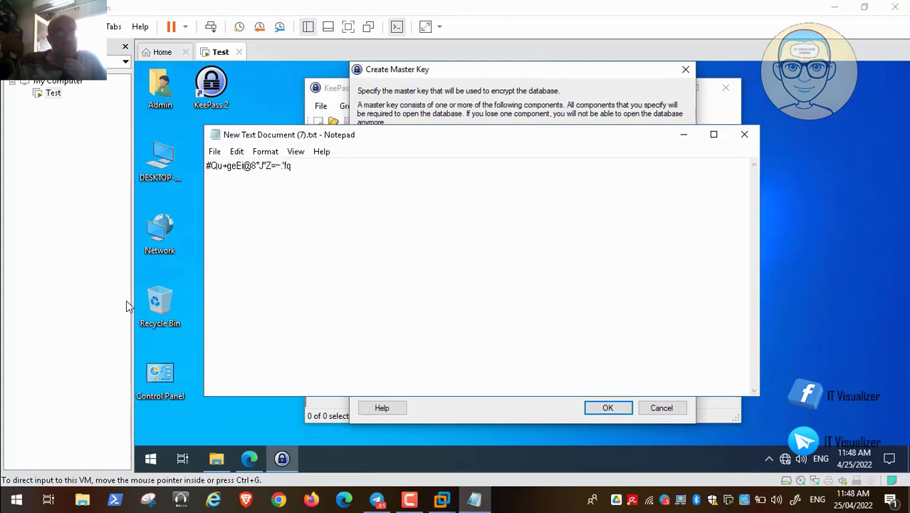
key("shift+Left")
key("shift+Left")
key("shift+Left")
key("shift+Left")
key("shift+Left")
key("shift+Left")
key("shift+Left")
key("shift+Left")
key("shift+Left")
key("shift+Left")
key("shift+Left")
key("shift+Left")
key("shift+Left")
key("shift+Left")
key("shift+Left")
key("shift+Left")
key("shift+Left")
key("Left")
key("alt+f")
key("Down")
key("Down")
key("Down")
key("Up")
key("Up")
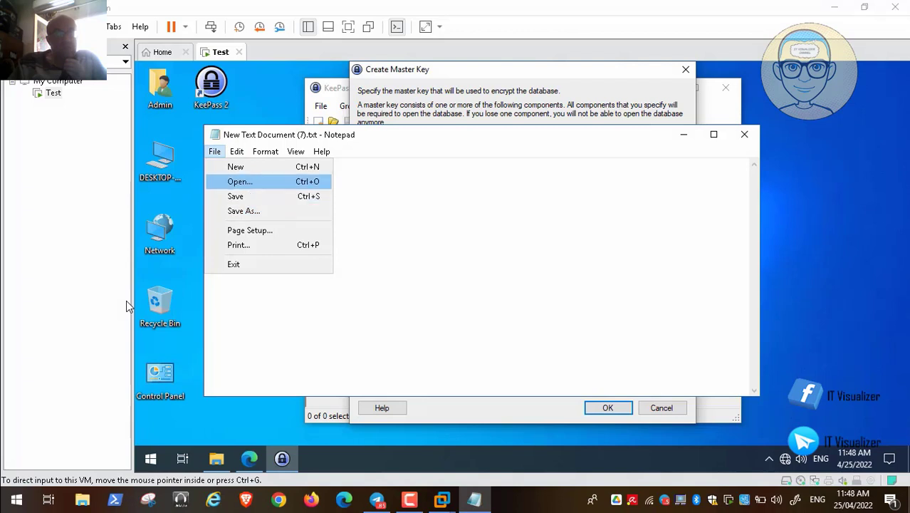
key("Right")
key("Down")
key("Down")
key("Down")
key("Down")
key("Down")
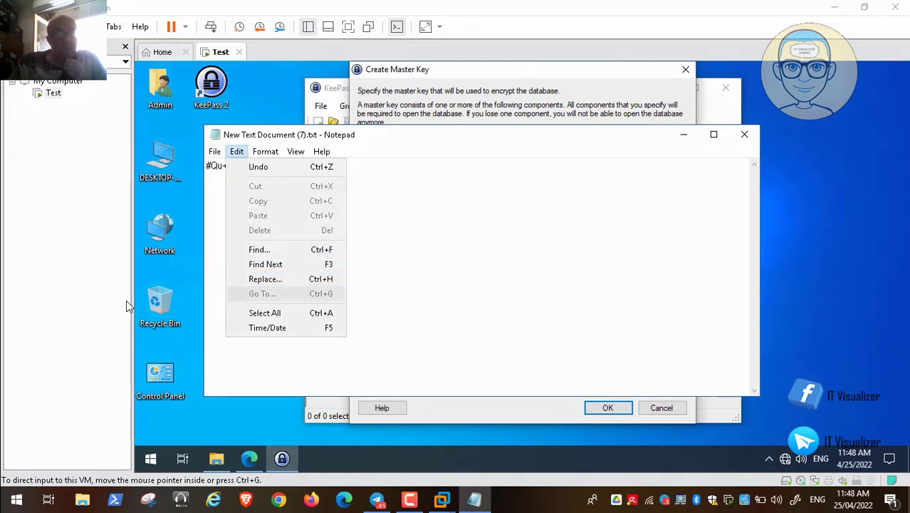
key("Return")
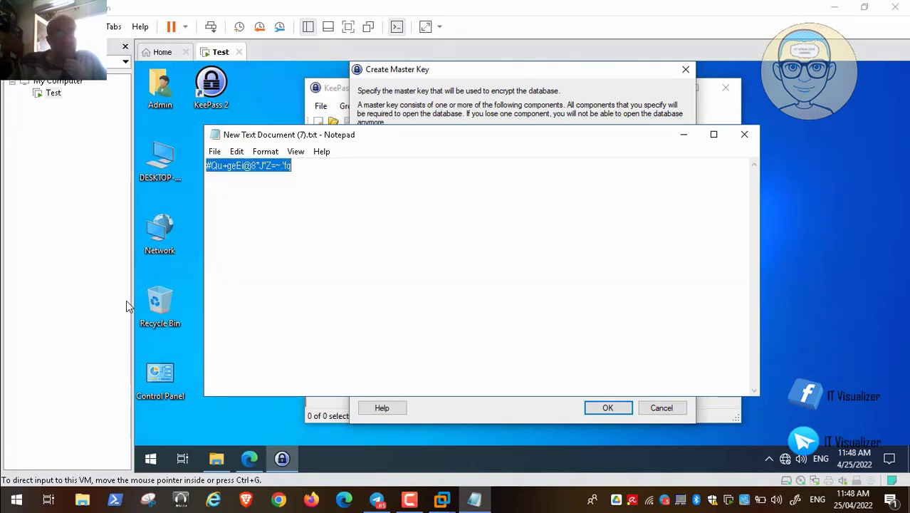
left_click(684, 135)
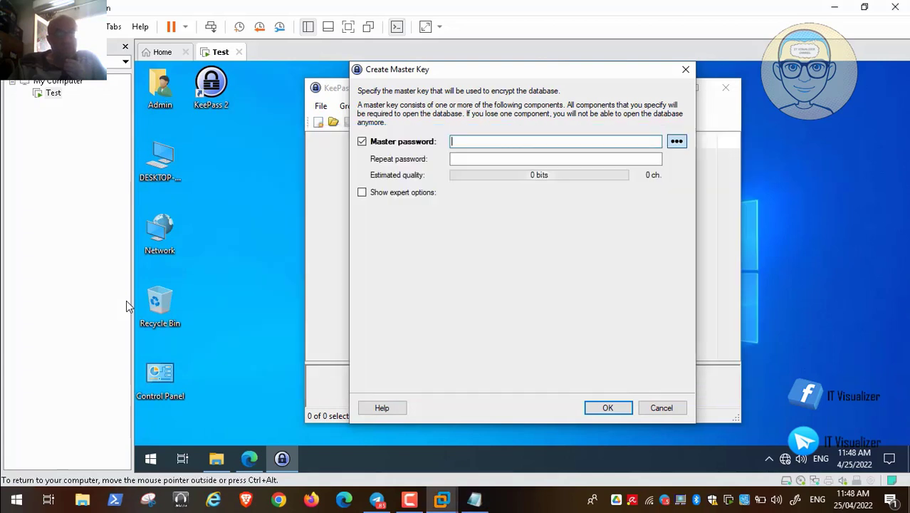
Paste the 20-character password into both master password fields, checking it reads 131 bits.
key("ctrl+v")
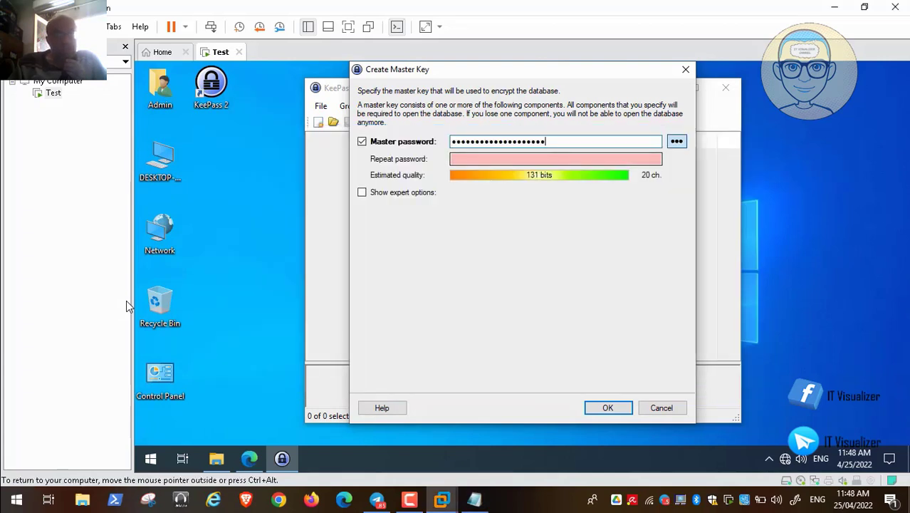
left_click(677, 141)
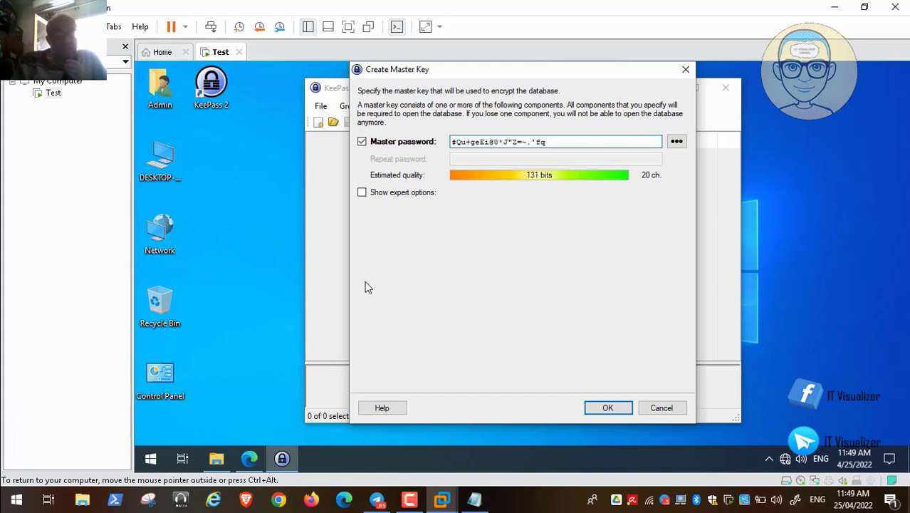
key("space")
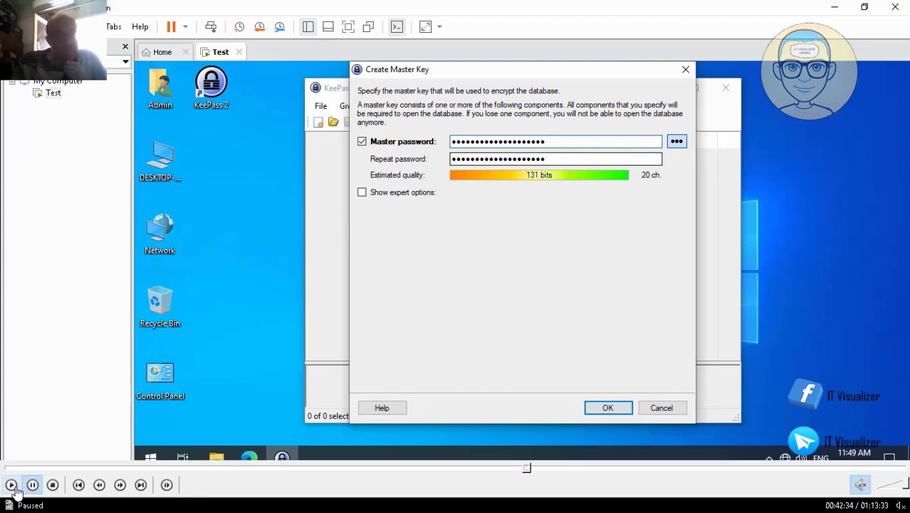
left_click(31, 485)
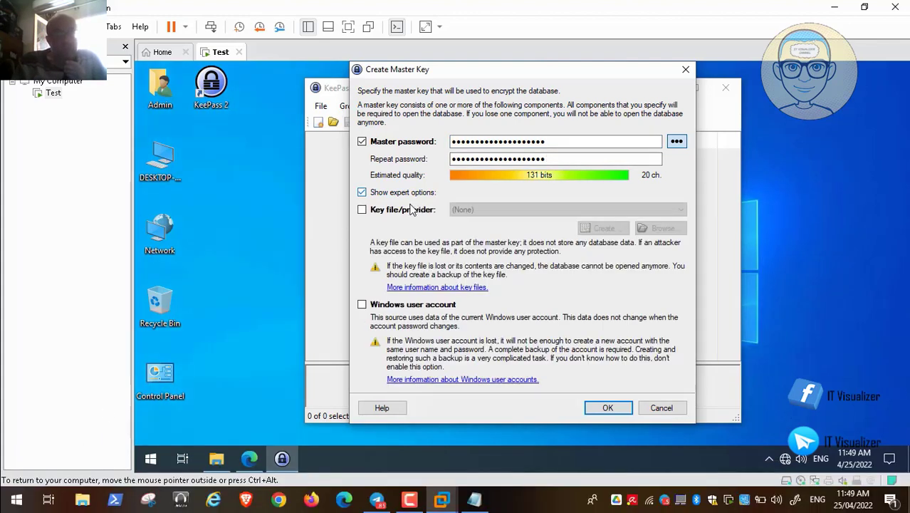
Show the expert options with key file/provider and Windows user account in Create Master Key.
mouse_move(94, 465)
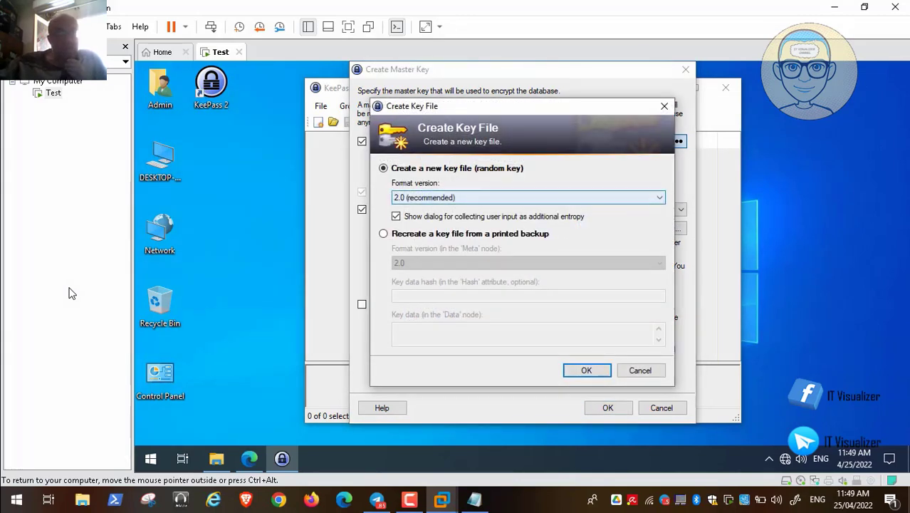
Create a random key file, typing random keys until 256 bits of entropy are collected.
key("Return")
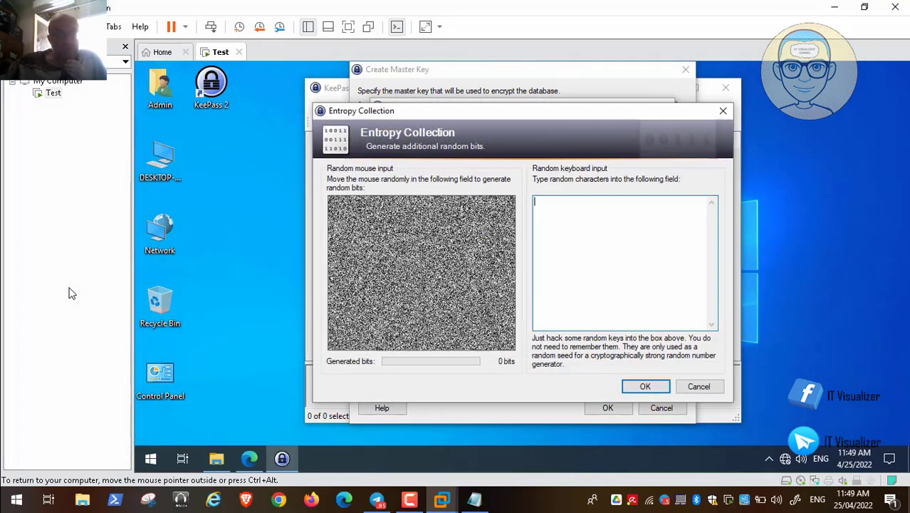
type("132")
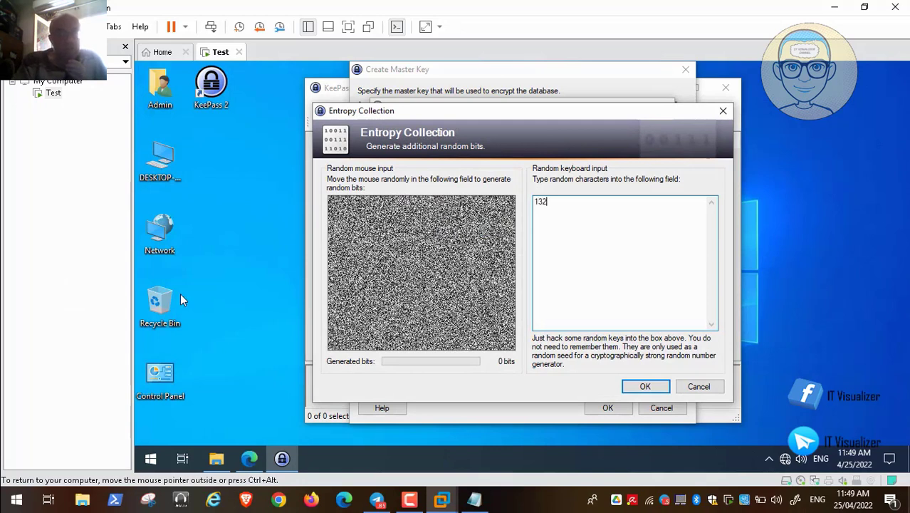
type("3h2jh1g4jh1g4hjg12hj4g12hj4g")
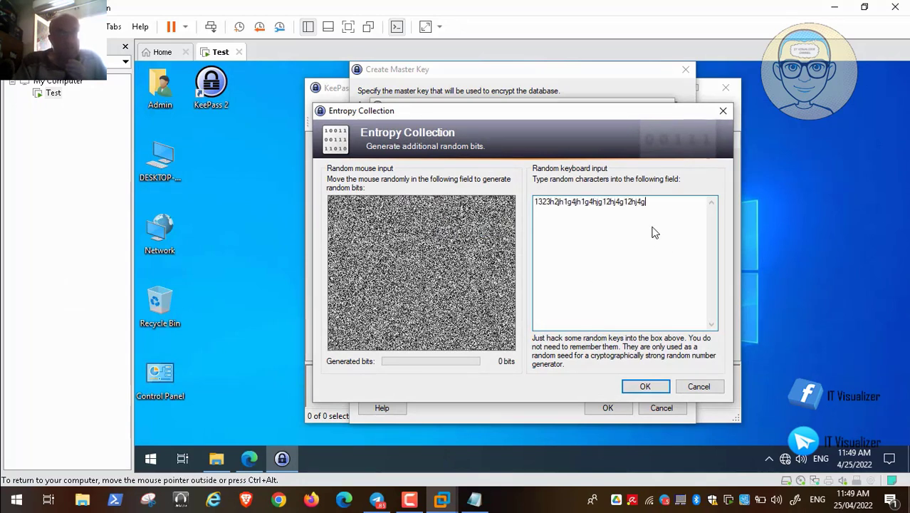
type("31764763gshgfhdgfhdsgfjdsg")
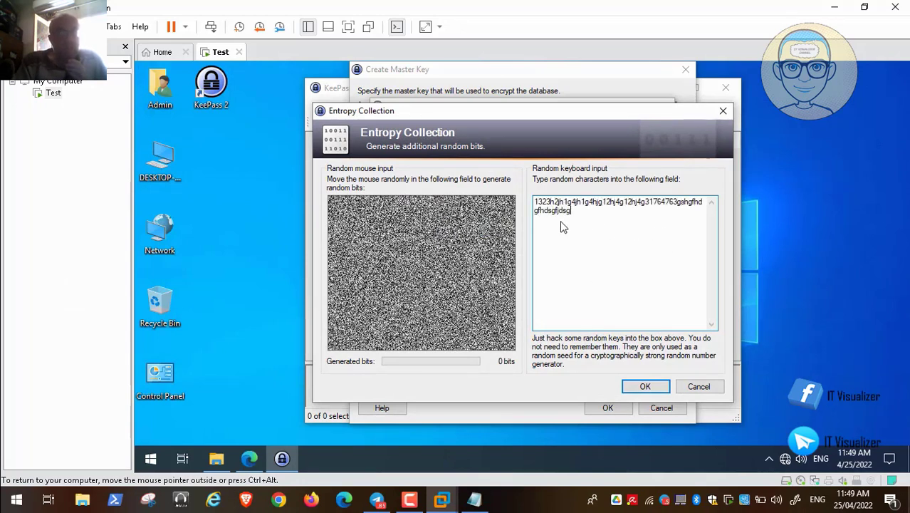
type("fggwhjgu4ui3bkhsjkrhwk")
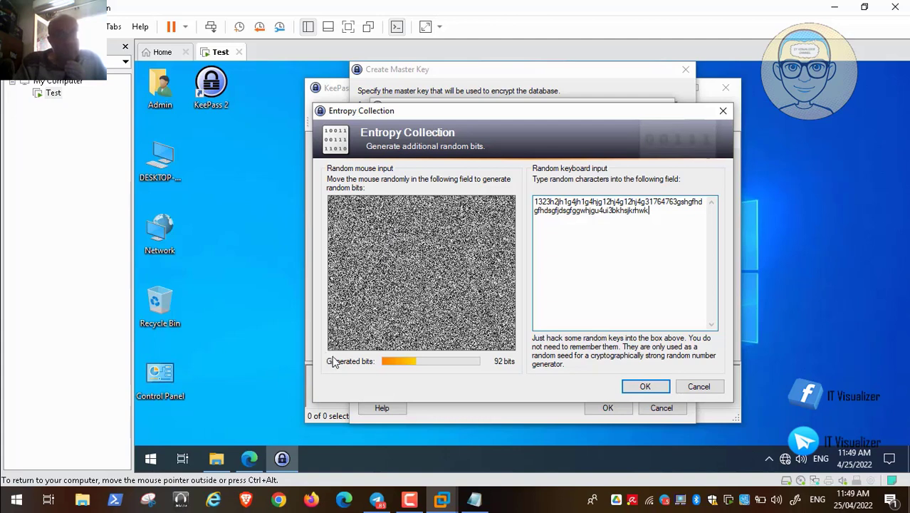
left_click(10, 484)
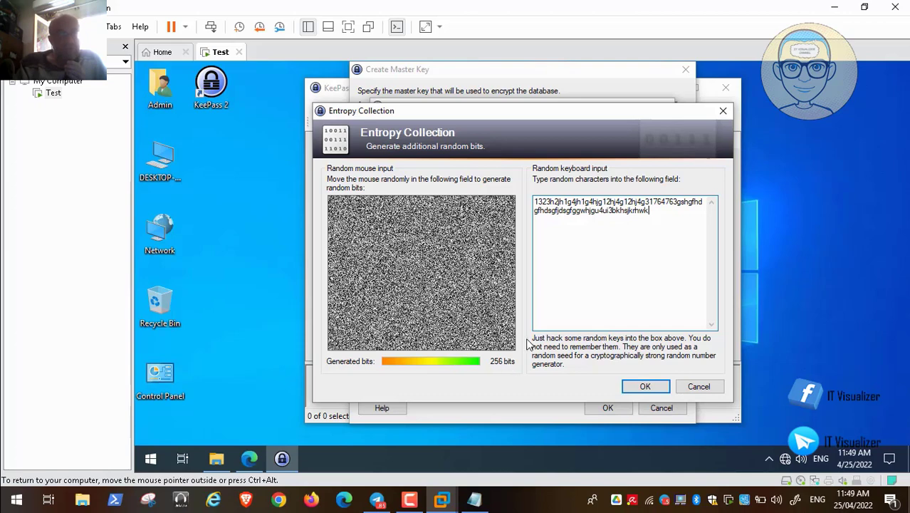
key("Return")
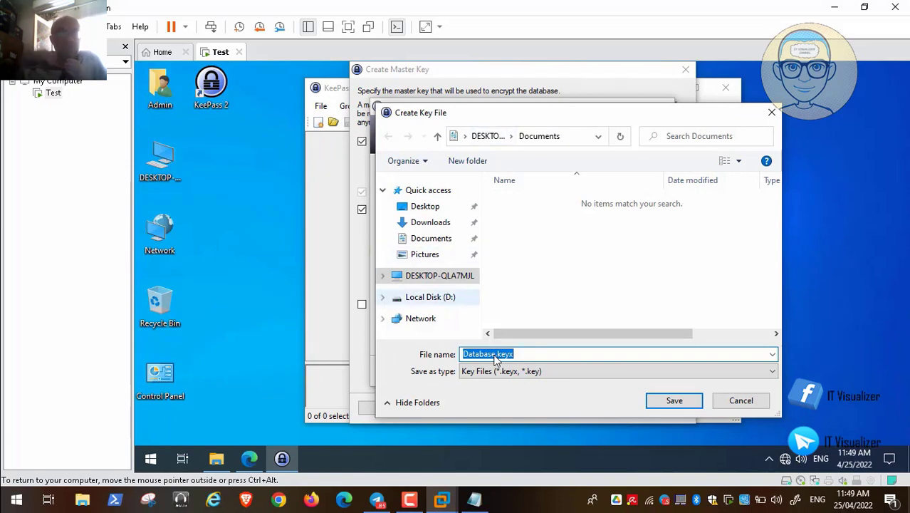
Save Database.keyx in a new D:\Keepass Key folder and confirm the master key.
left_click(430, 297)
right_click(535, 279)
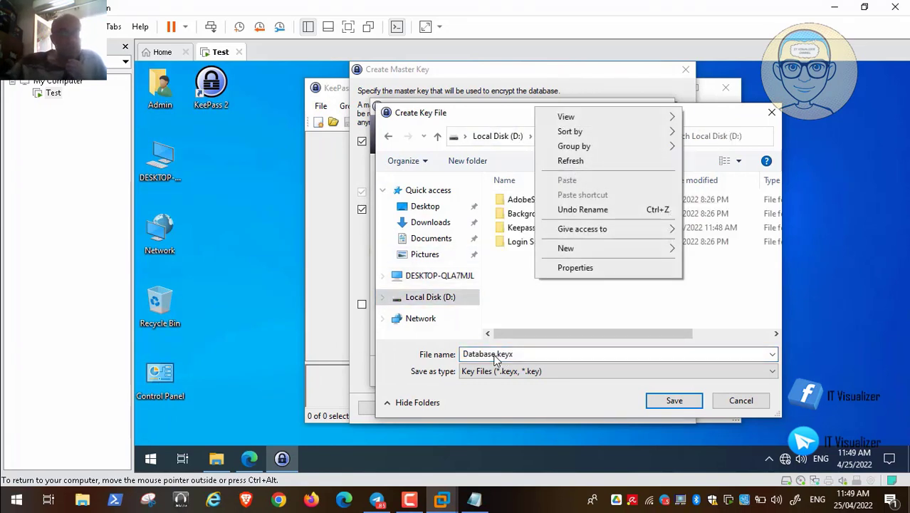
mouse_move(565, 248)
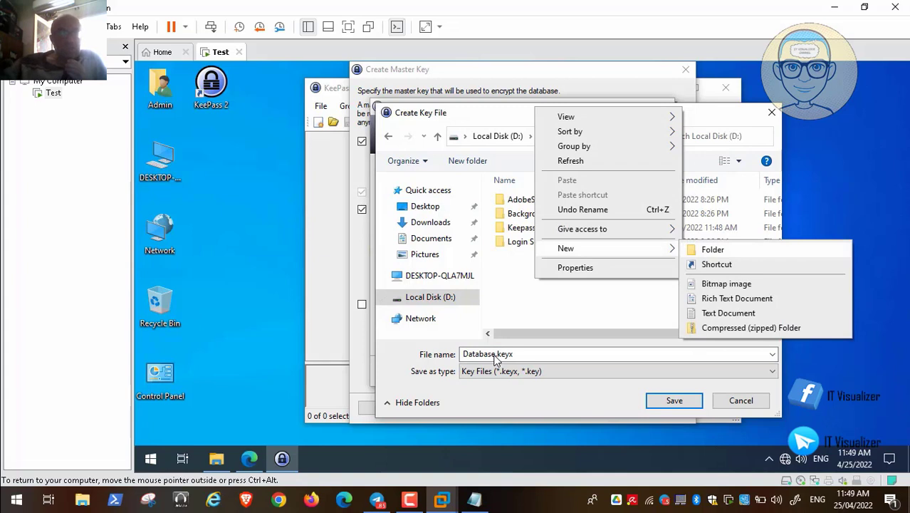
left_click(713, 249)
type("Kee")
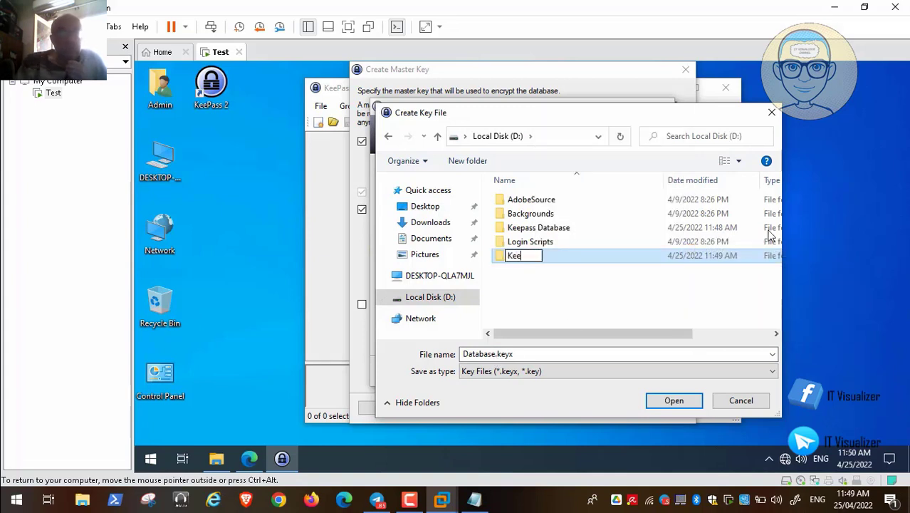
type("pass Ke")
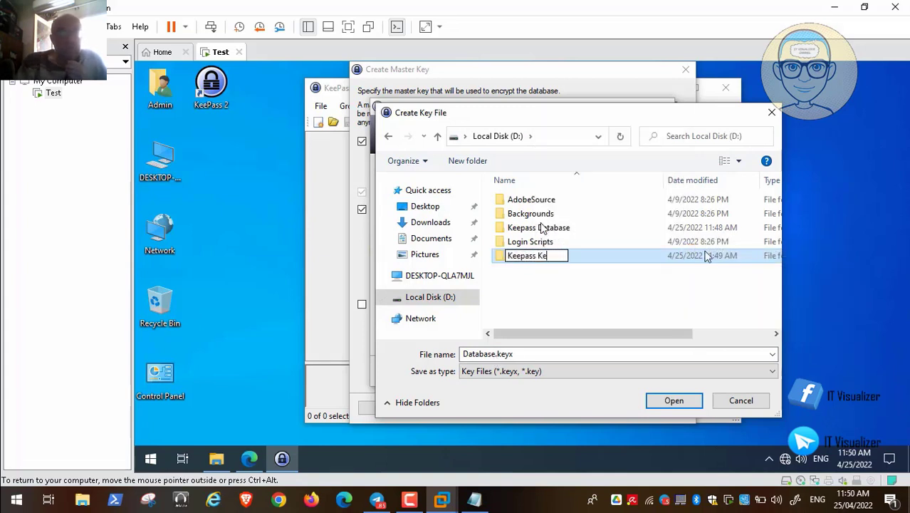
type("y")
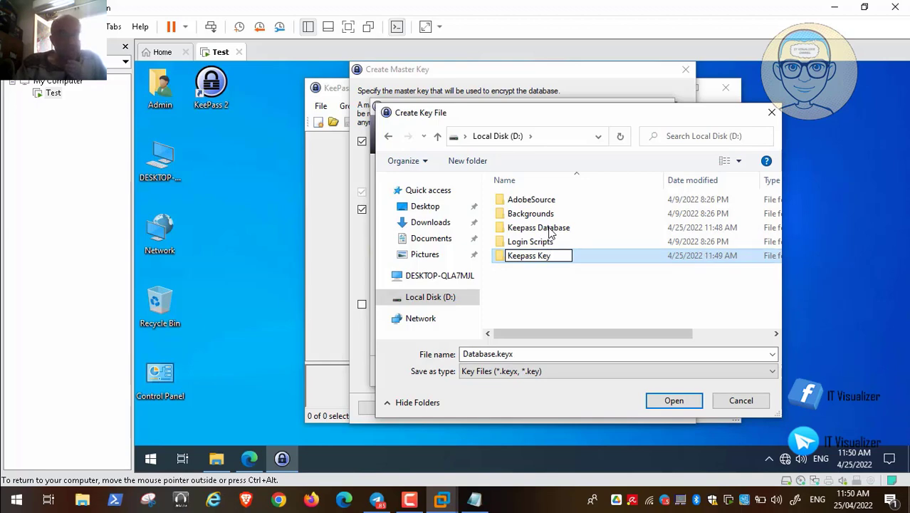
key("Return")
key("Return")
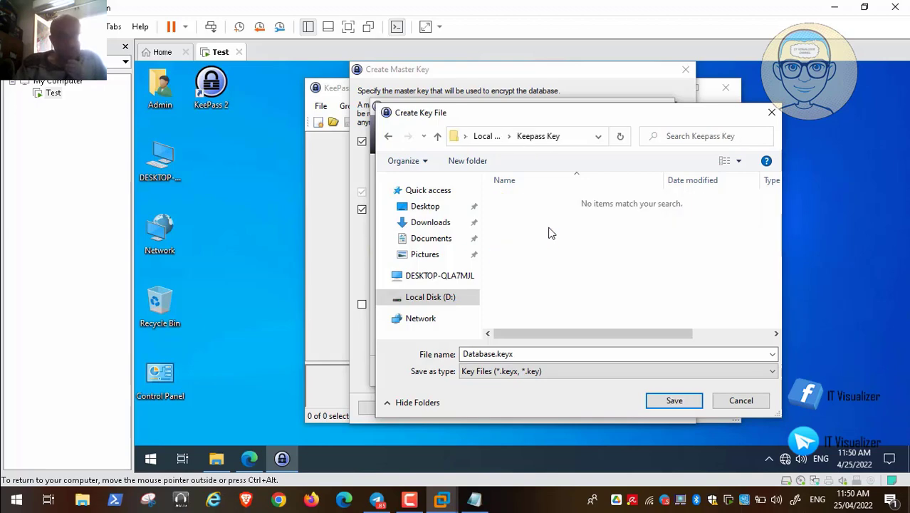
key("Return")
key("Return")
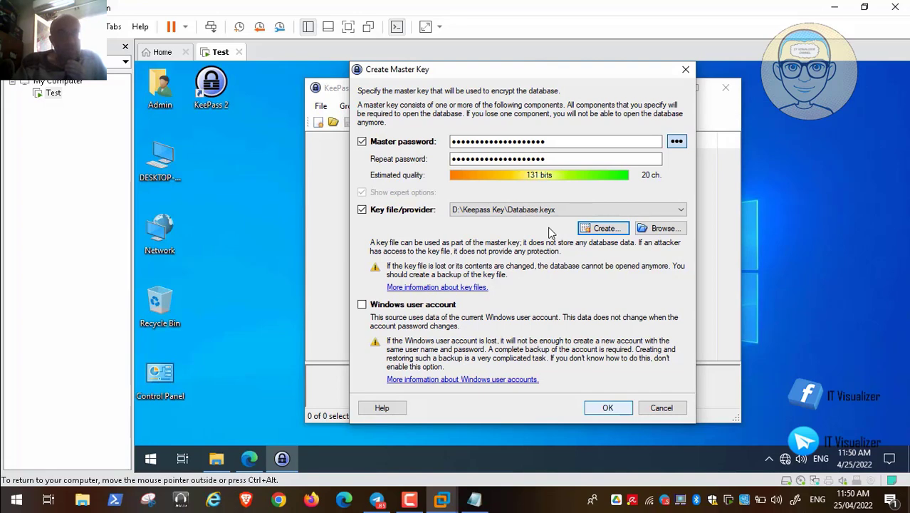
left_click(608, 408)
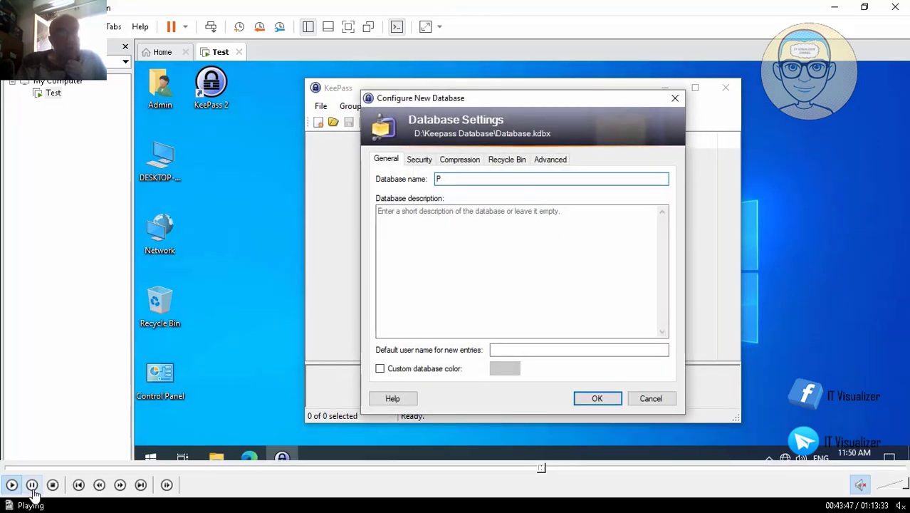
Enter the database name and an e-mail default user name, then show Security settings.
left_click(33, 487)
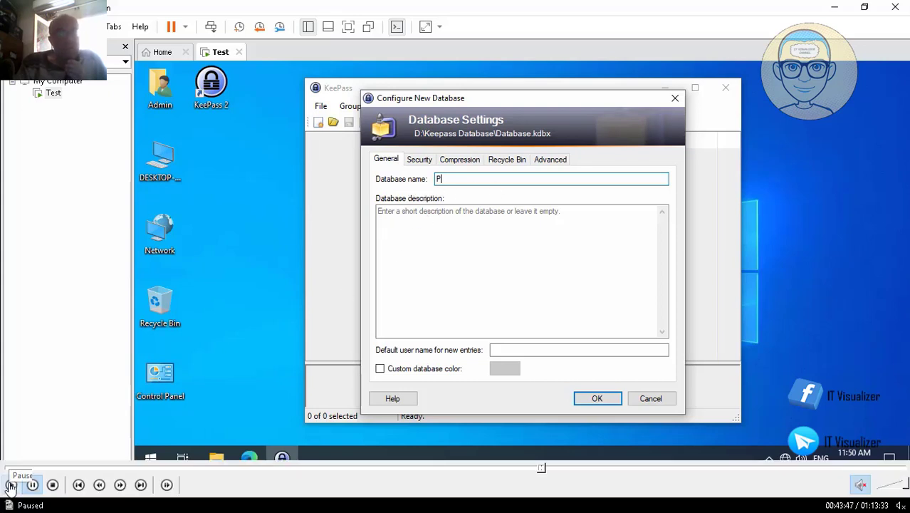
key("BackSpace")
type("Kareem Pa")
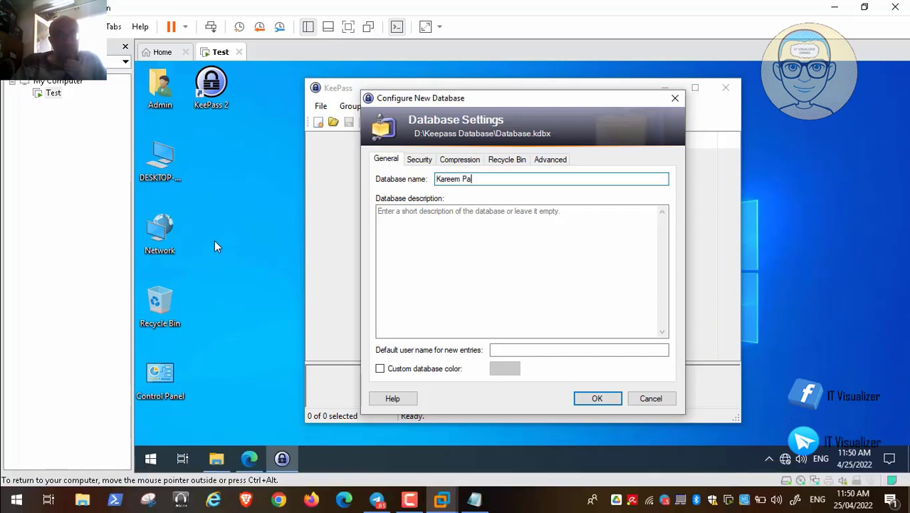
type("sswords")
key("Tab")
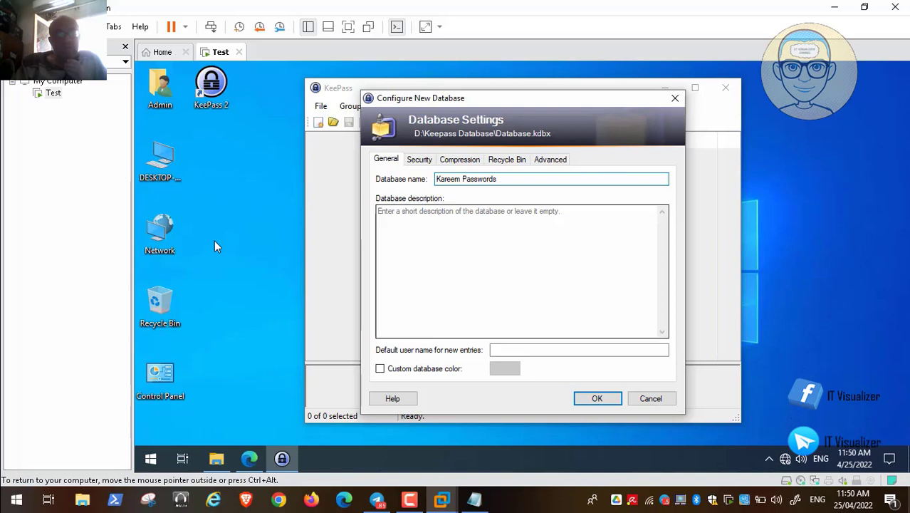
key("Tab")
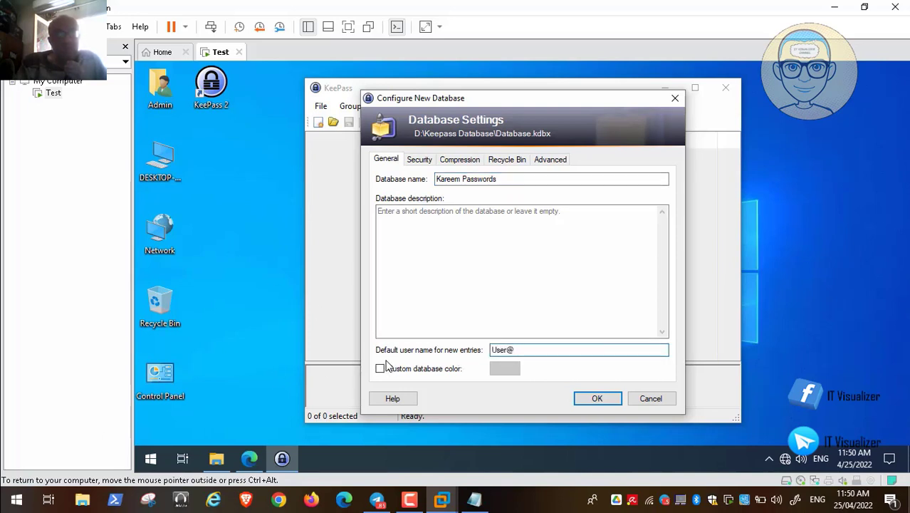
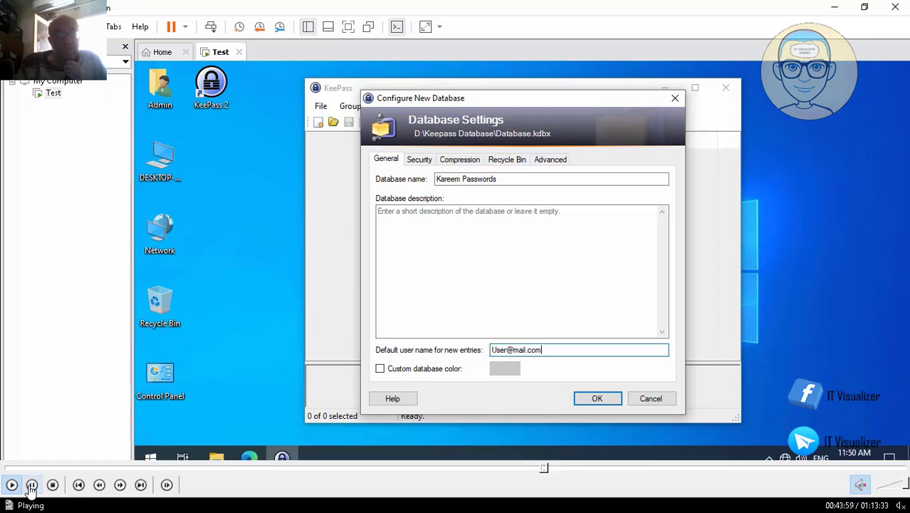
left_click(32, 485)
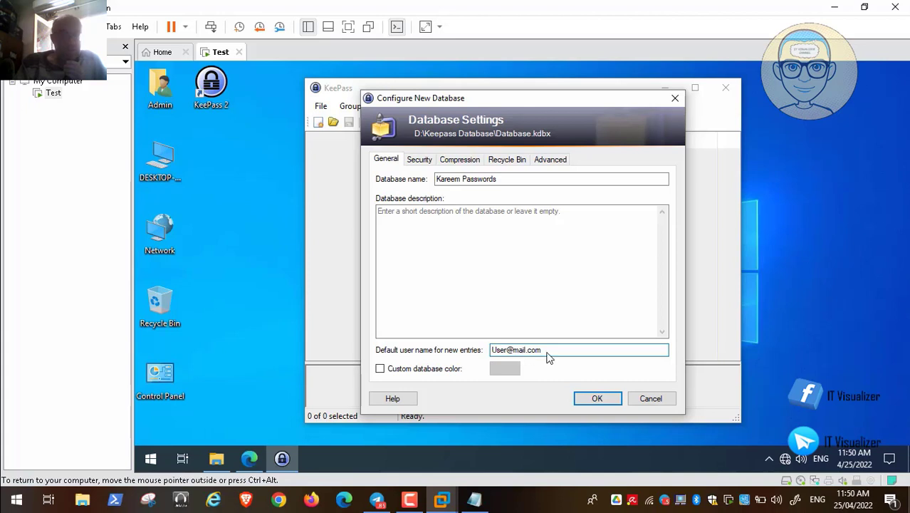
mouse_move(6, 494)
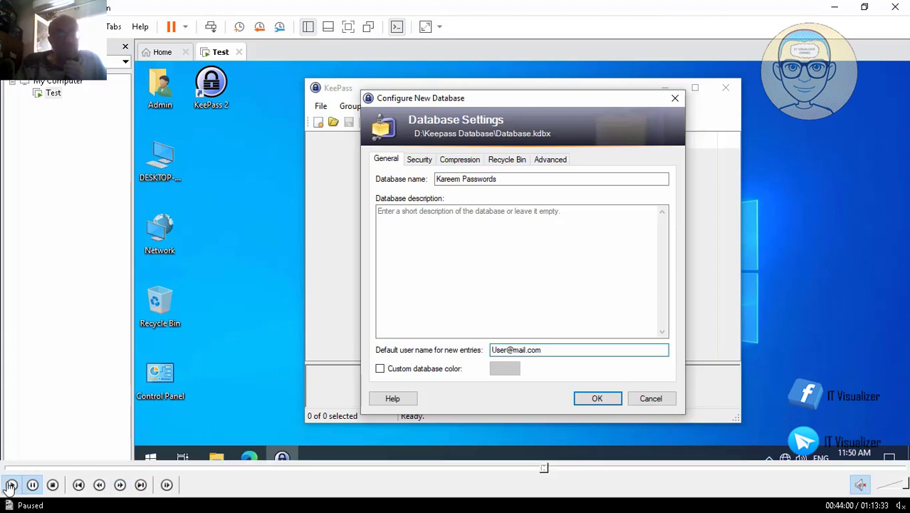
left_click(420, 159)
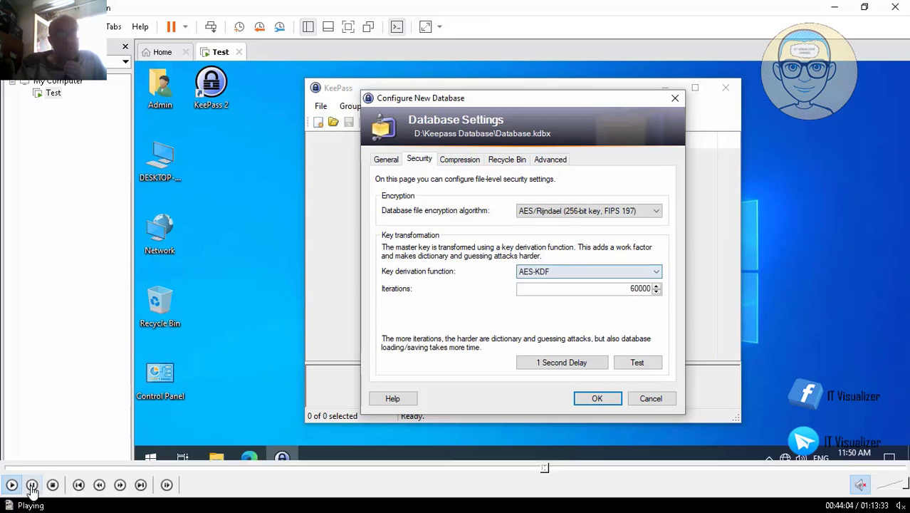
Keep AES/Rijndael with 60000 AES-KDF iterations and return to the browser's KeePass downloads page.
left_click(31, 487)
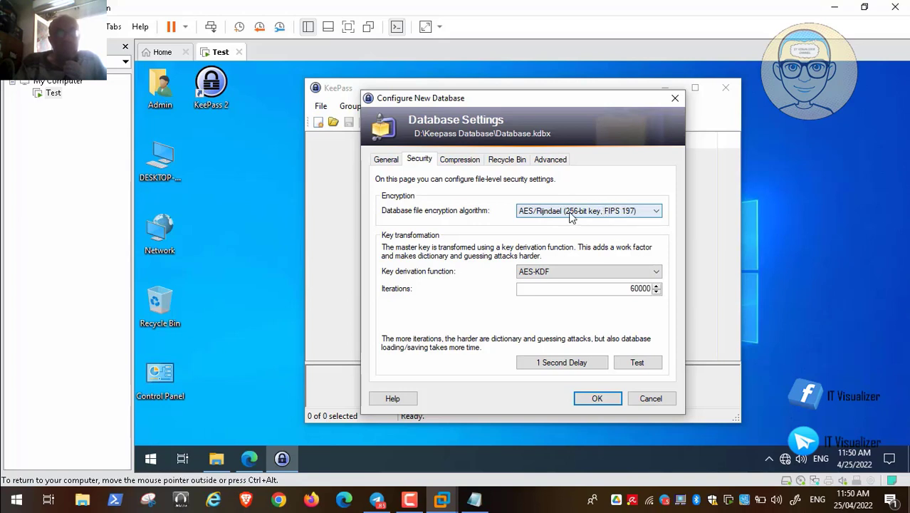
mouse_move(100, 456)
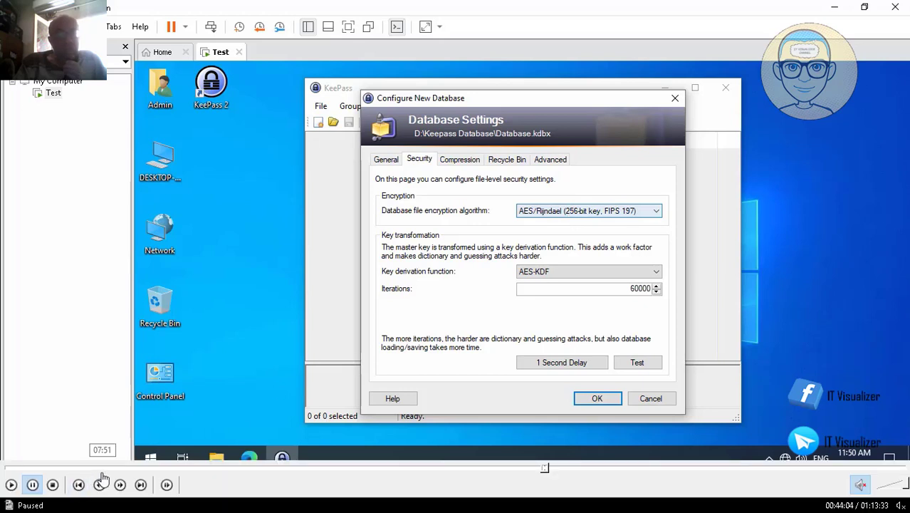
left_click(12, 485)
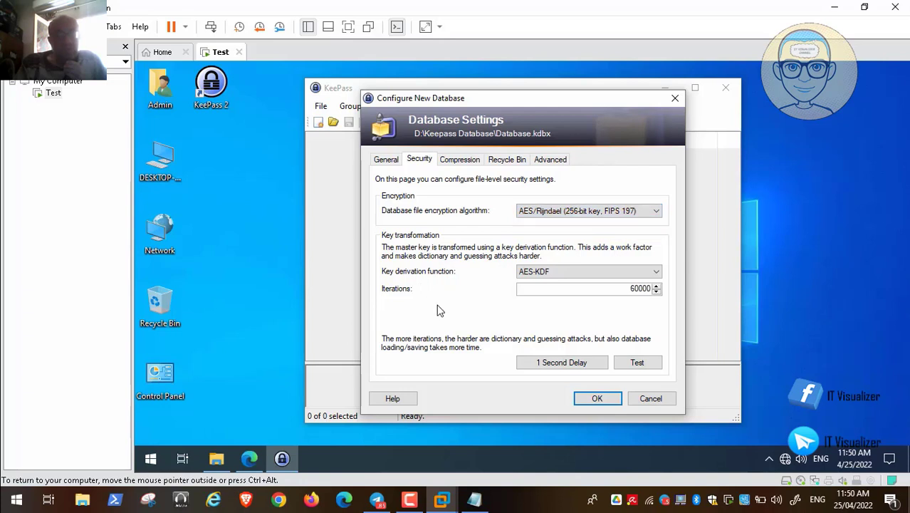
mouse_move(99, 480)
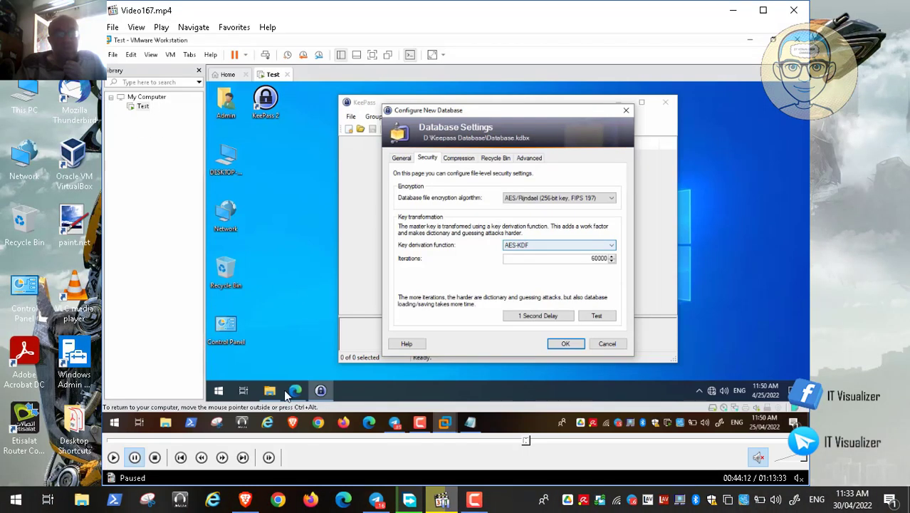
left_click(251, 500)
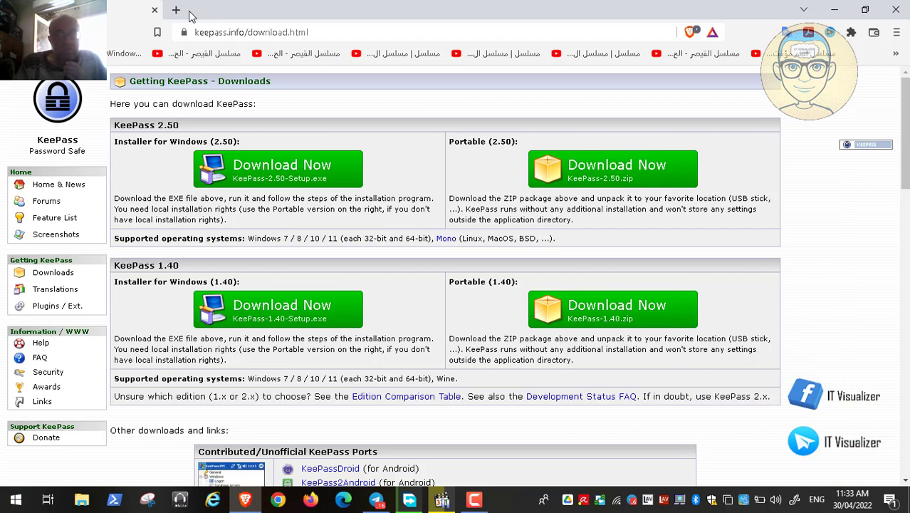
Google 'Encryption iterations mean', read 'What is iteration in encryption?', then close the tab.
left_click(176, 10)
type("i")
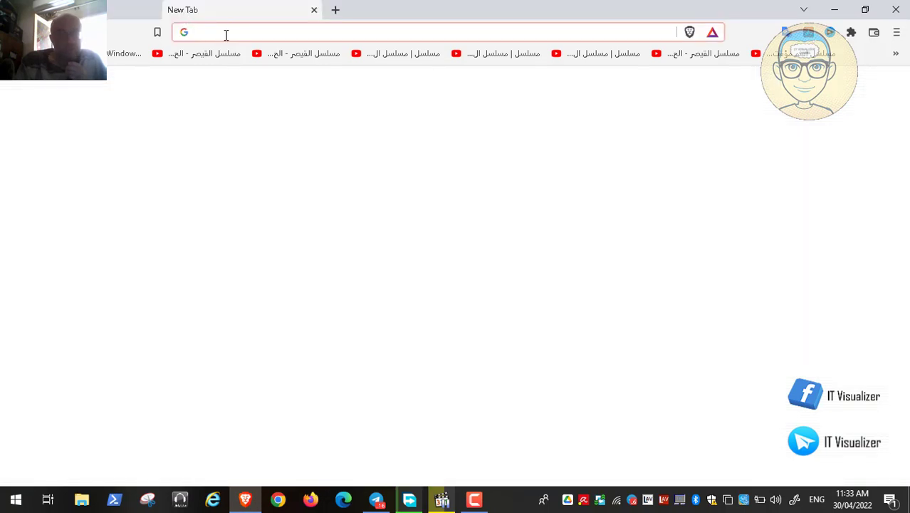
type("tera")
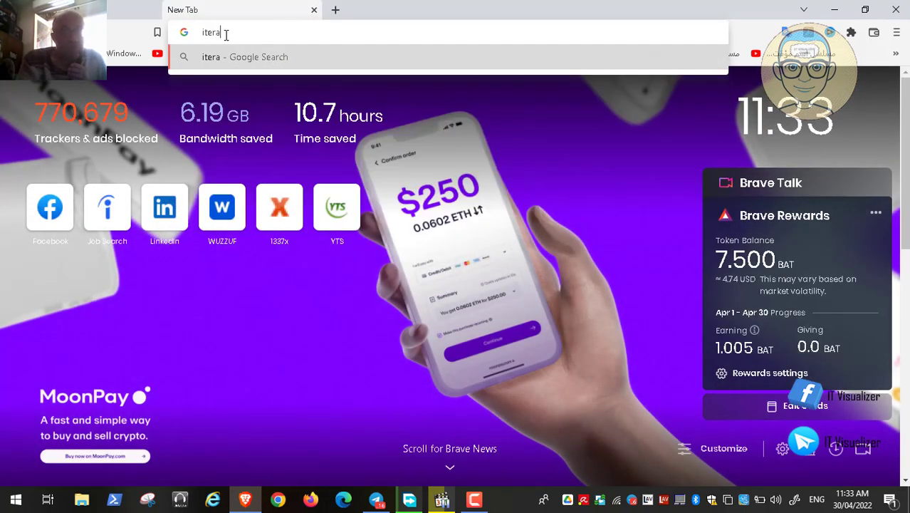
type("tions ")
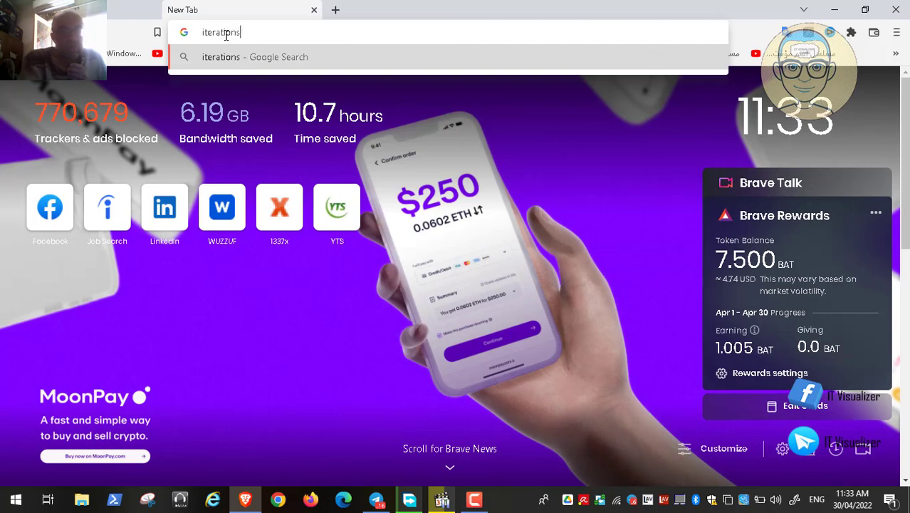
type("mean")
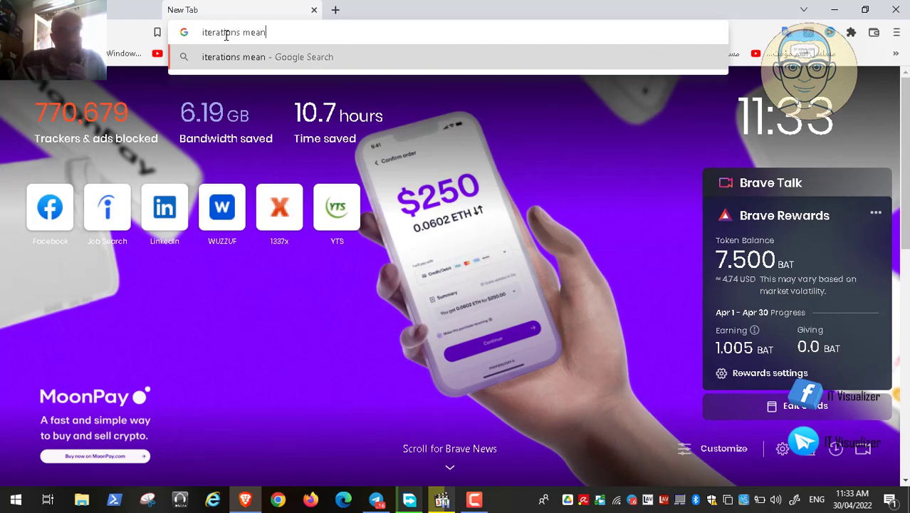
key("Return")
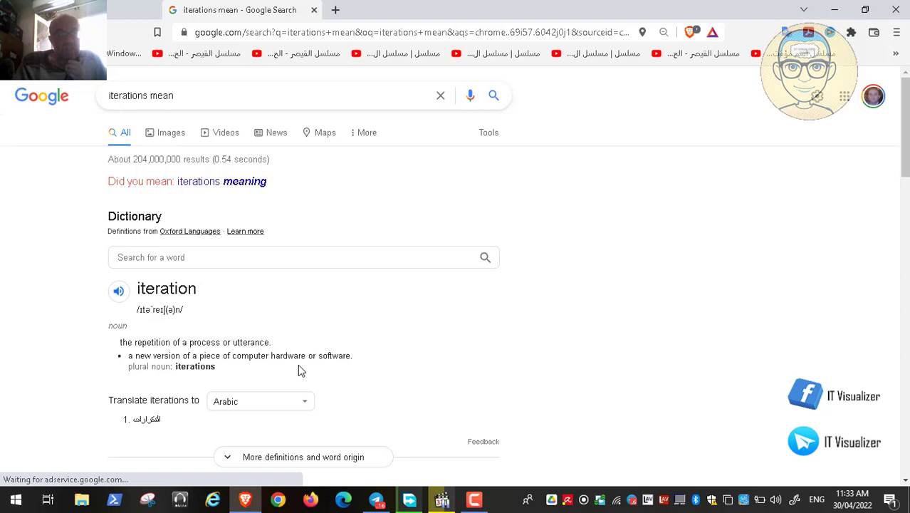
left_click(109, 94)
type("En")
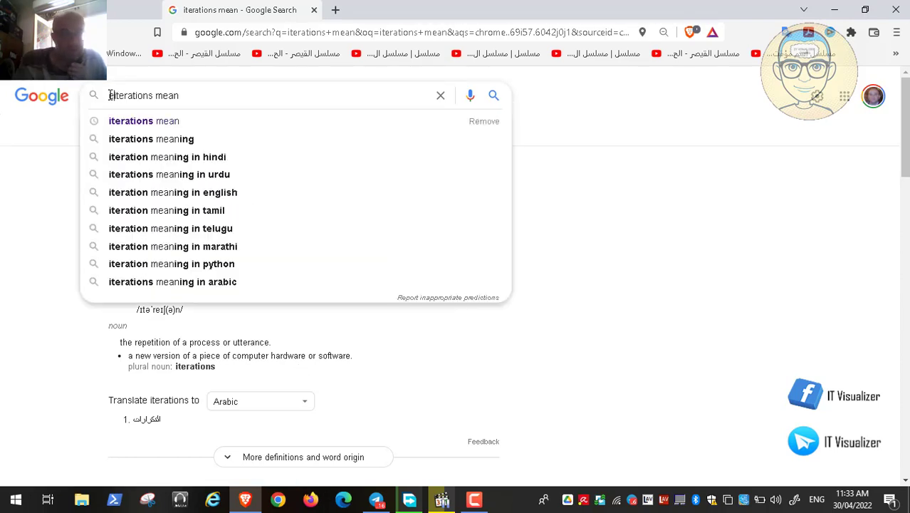
type("cryp")
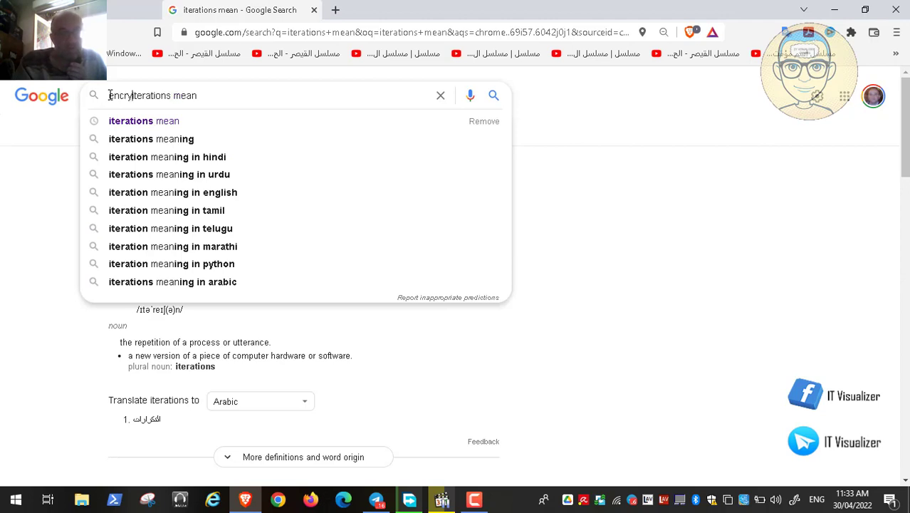
type("tion")
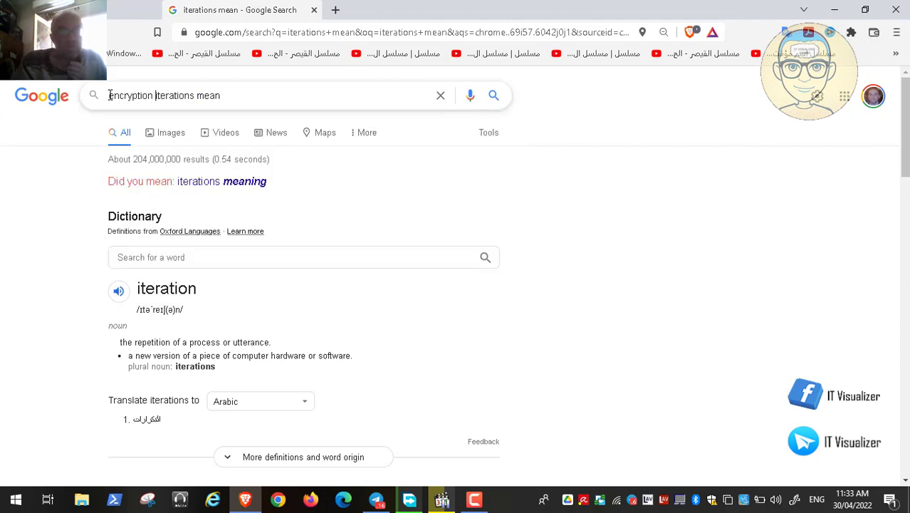
key("Return")
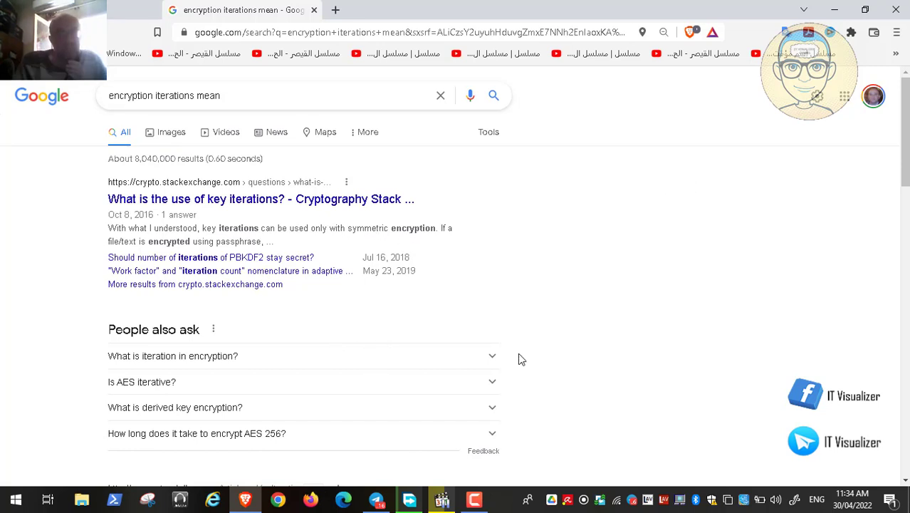
left_click(491, 361)
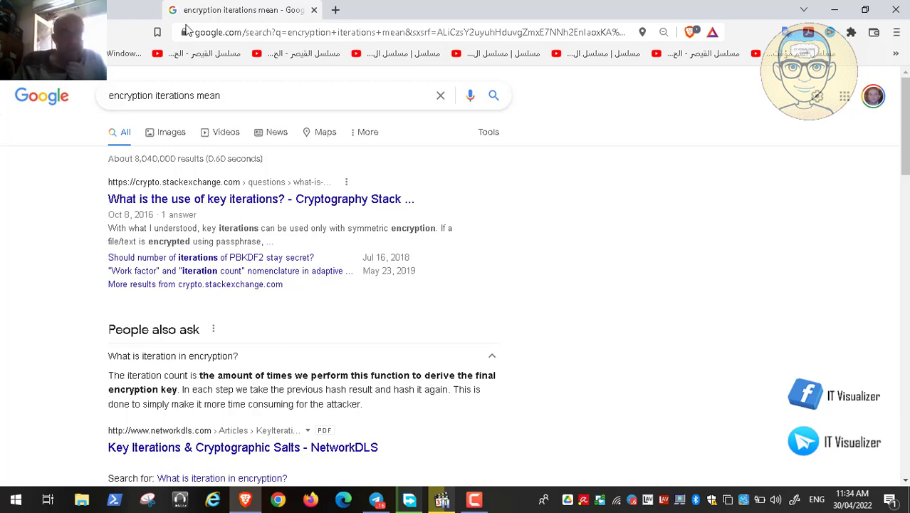
left_click(314, 10)
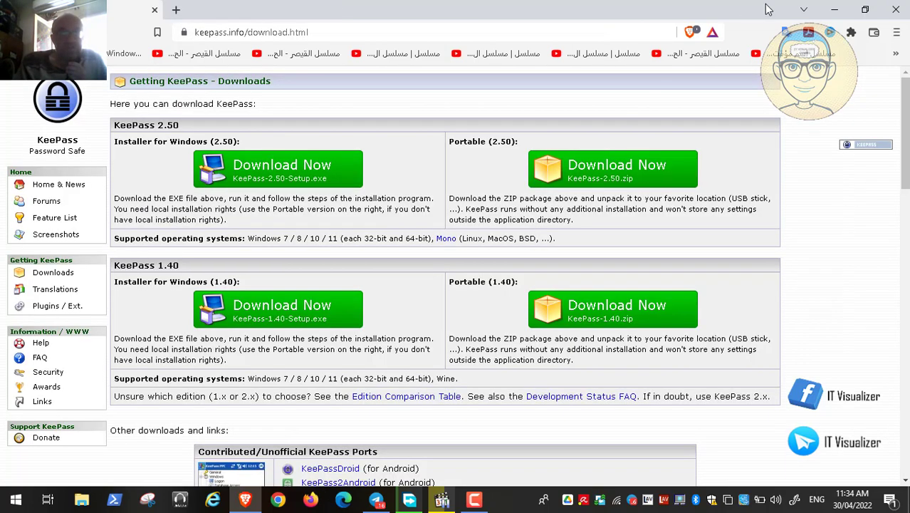
Play the KeePass setup video full screen up to the Recycle Bin page, with the recycle bin enabled.
left_click(834, 10)
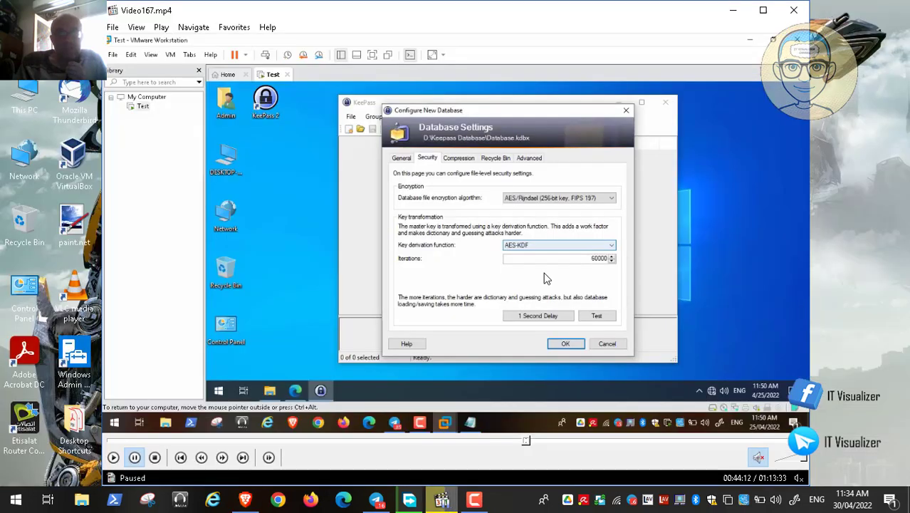
double_click(438, 272)
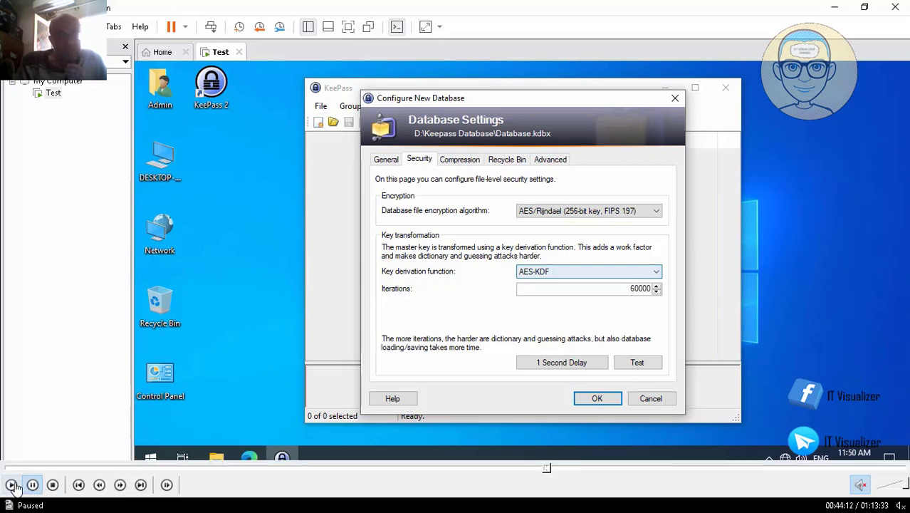
left_click(13, 487)
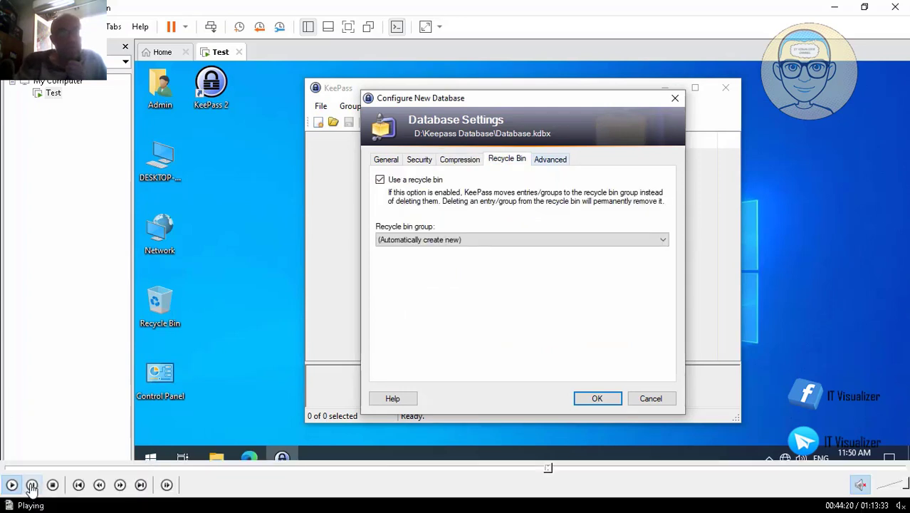
Replay the Security tab and key transformation test, stopping on Compression with GZip selected.
left_click(31, 488)
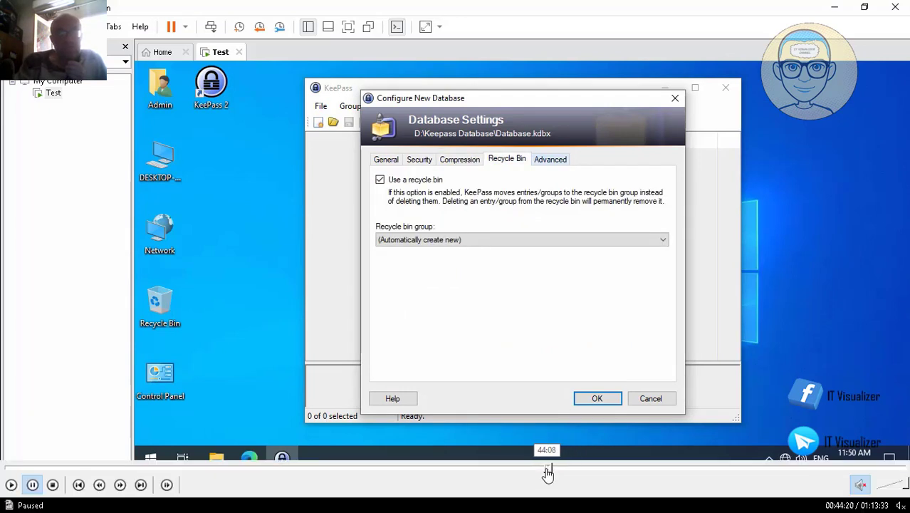
left_click(547, 469)
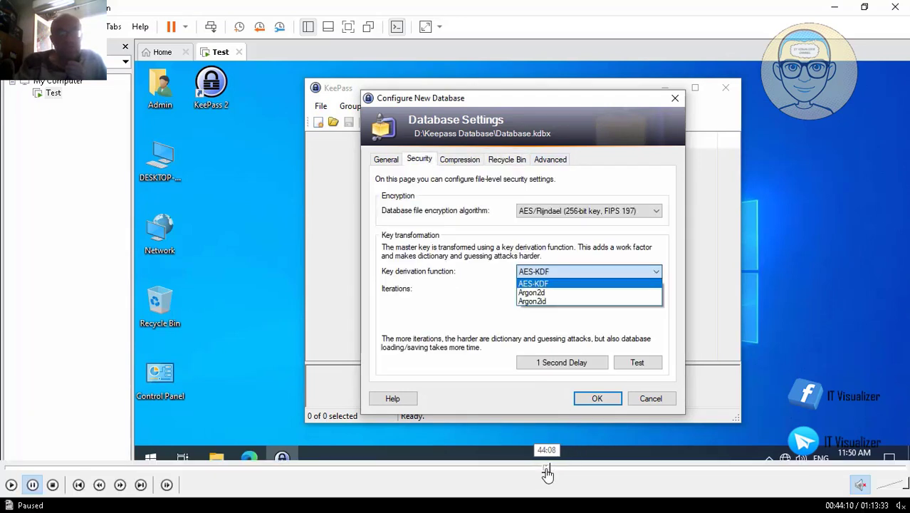
left_click(10, 484)
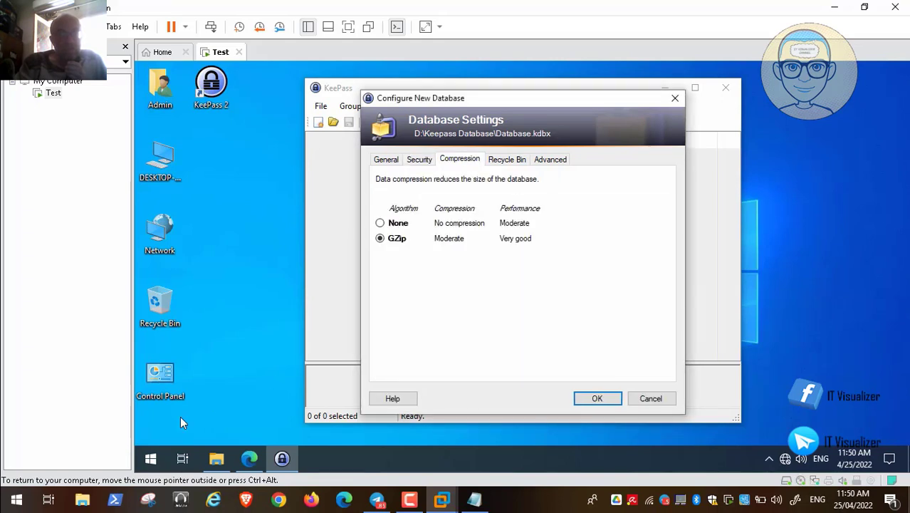
left_click(33, 487)
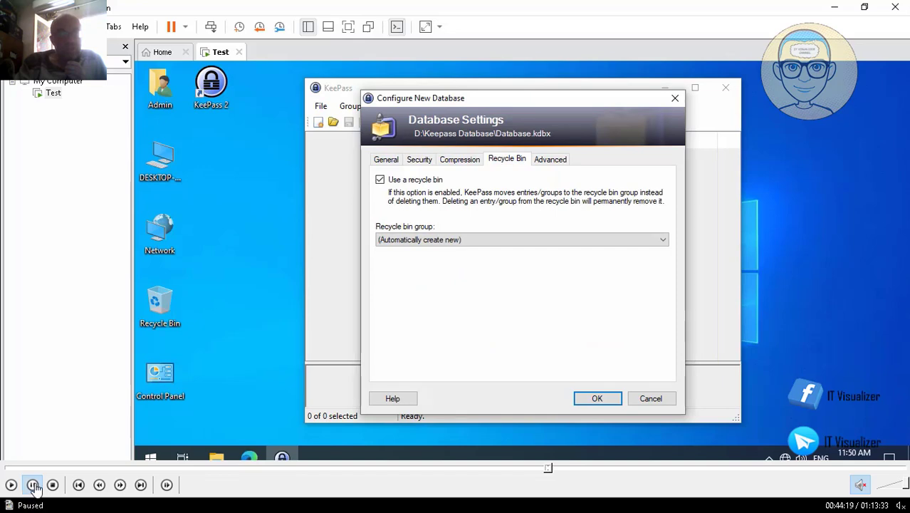
left_click(548, 471)
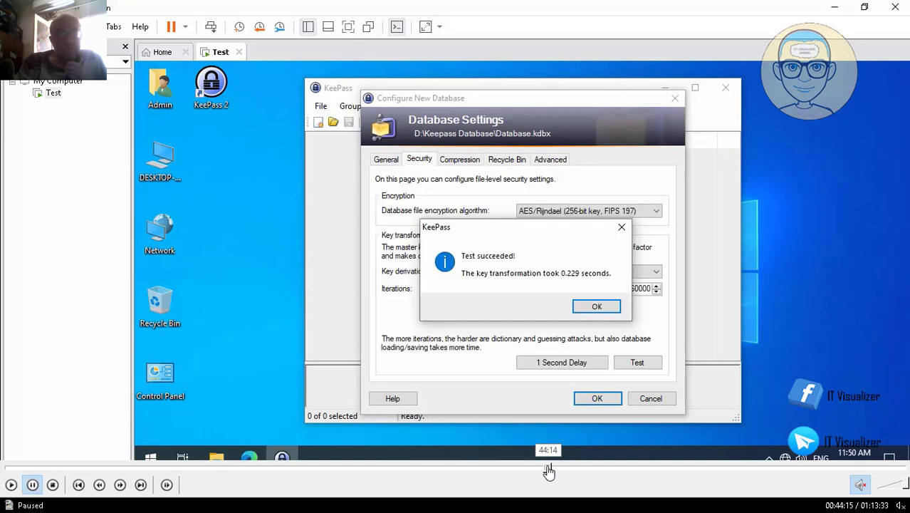
left_click(12, 485)
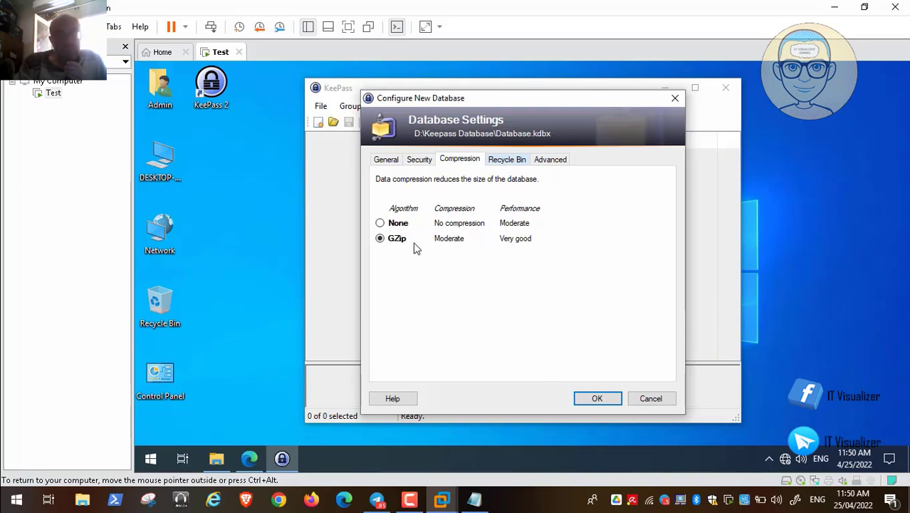
left_click(12, 485)
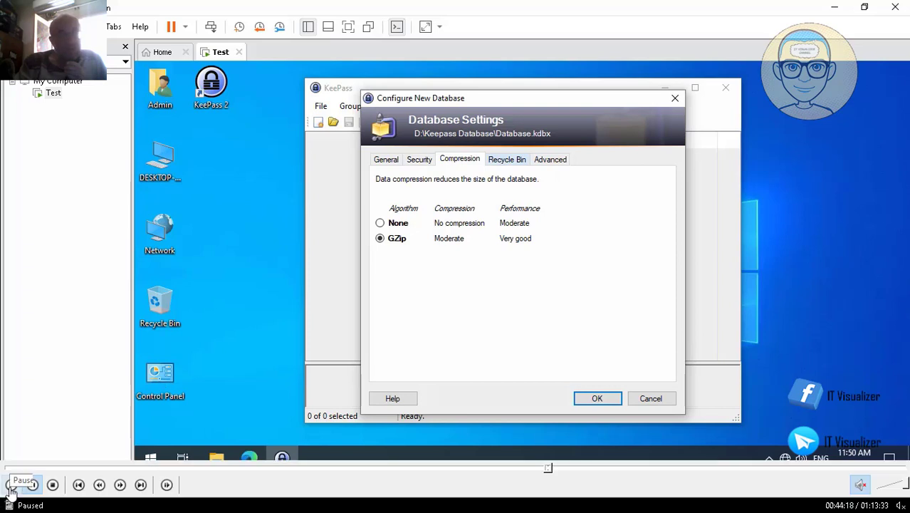
Resume the video from the Recycle Bin page toward the Advanced tab of Database Settings.
left_click(11, 484)
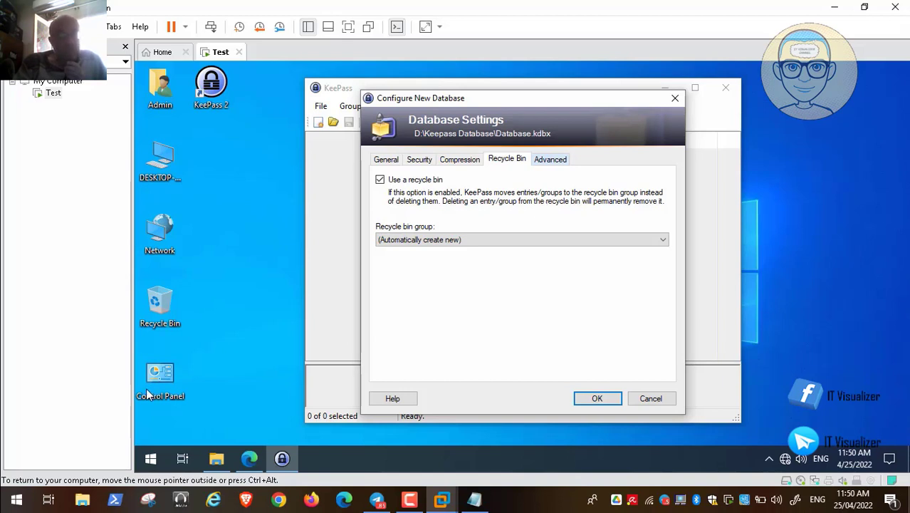
mouse_move(52, 462)
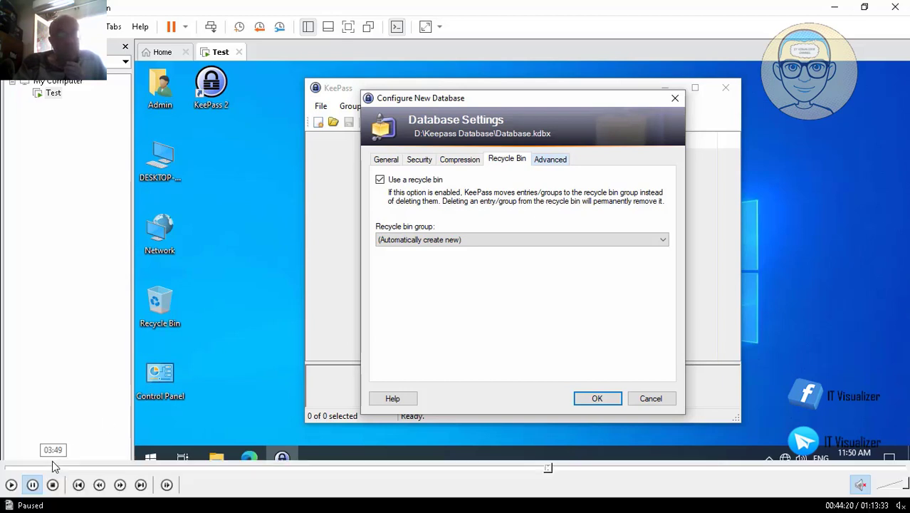
left_click(11, 485)
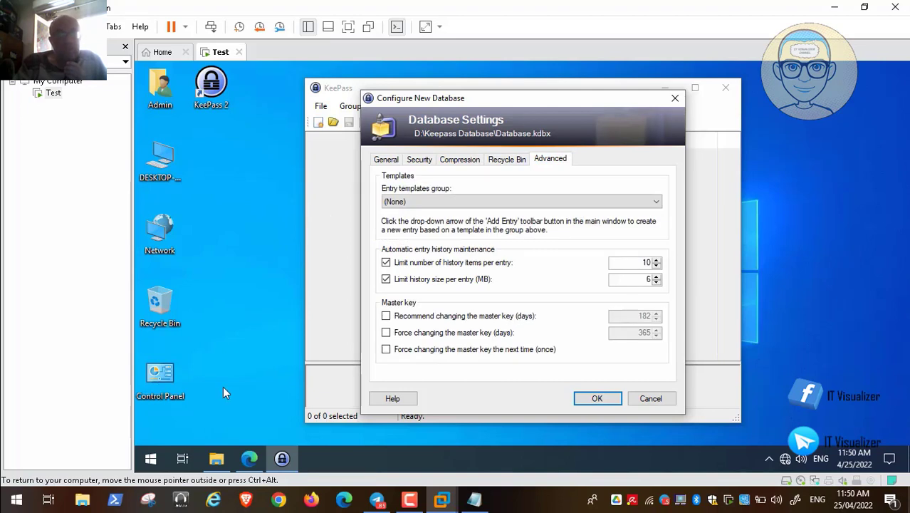
Play through the Advanced tab, which recommends master key changes at 182 days and forces them at 365.
mouse_move(32, 487)
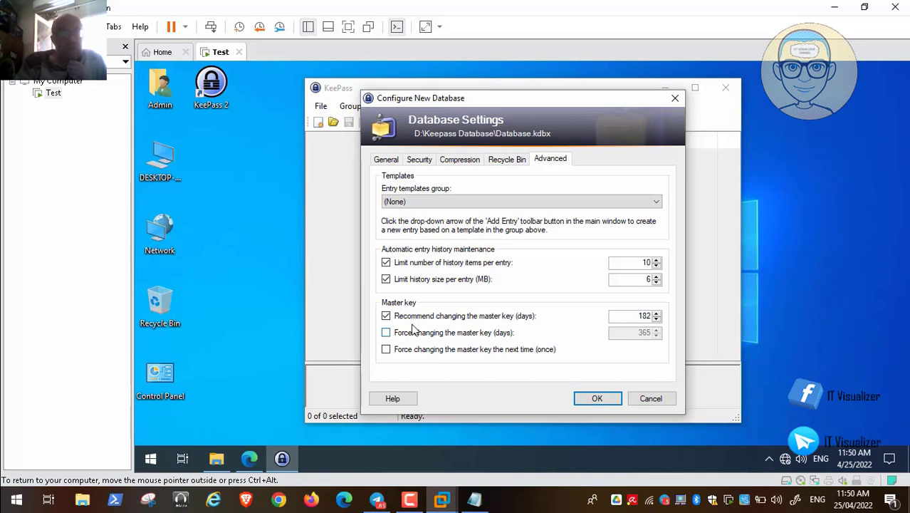
left_click(53, 459)
left_click(11, 485)
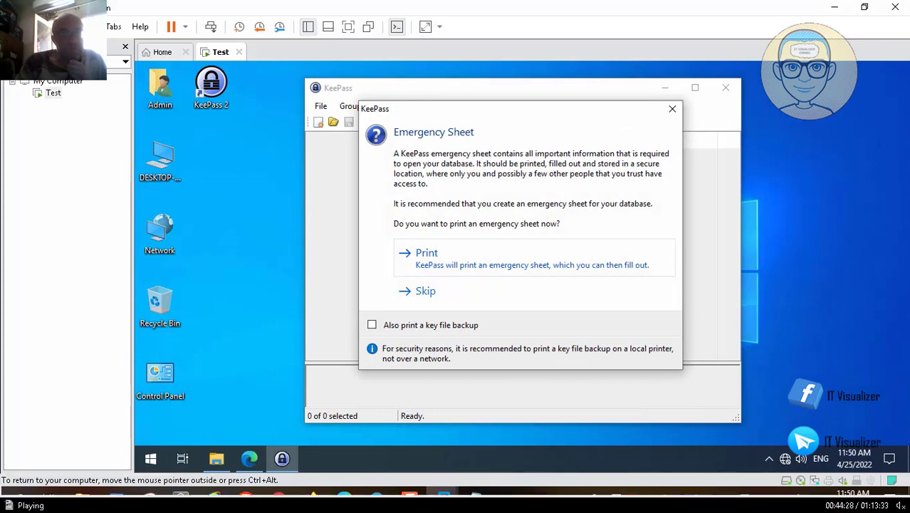
Replay the advanced database settings, then choose Print at the Emergency Sheet prompt.
left_click(33, 484)
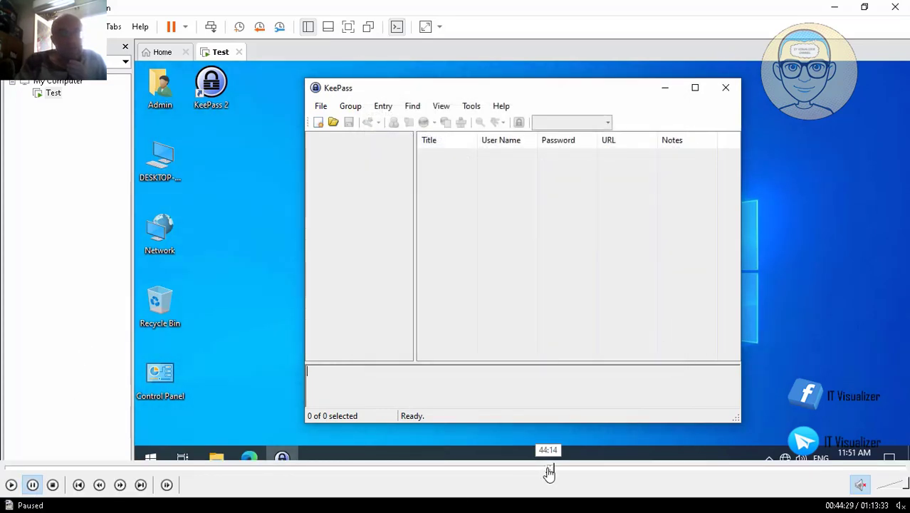
left_click(548, 469)
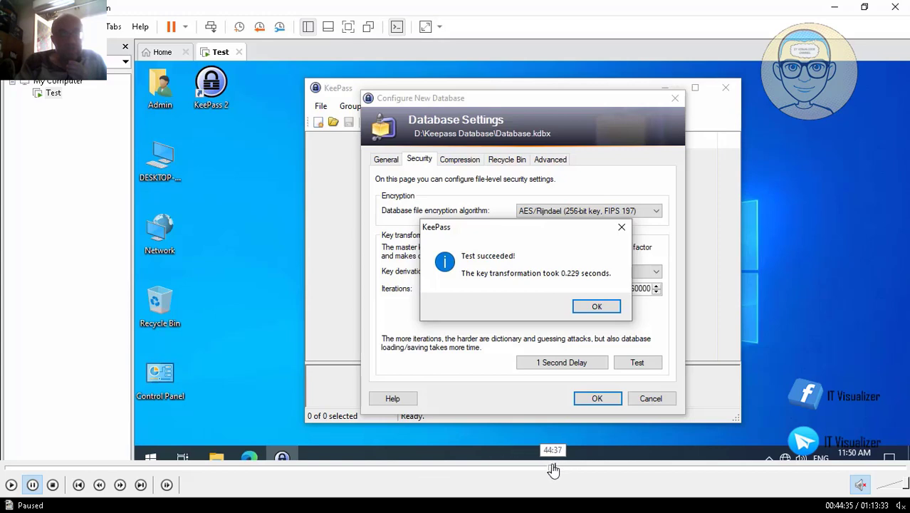
left_click(554, 469)
left_click(550, 469)
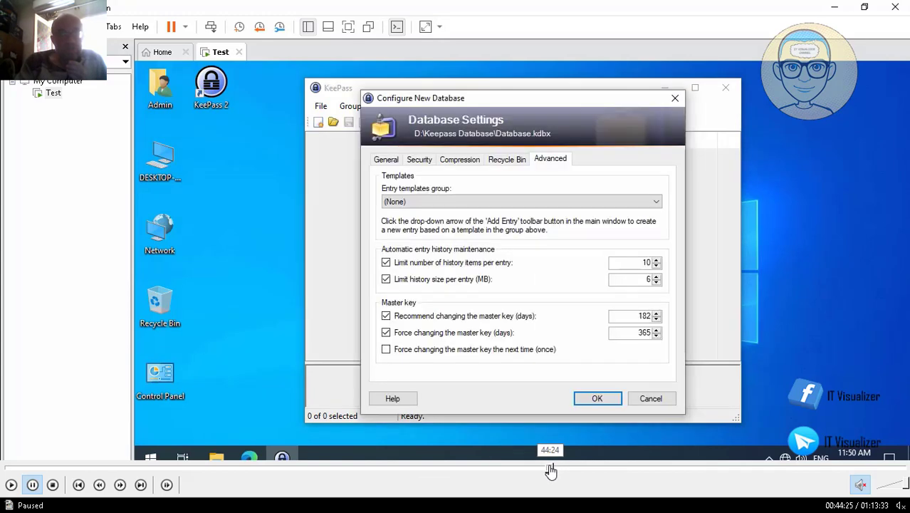
left_click(11, 484)
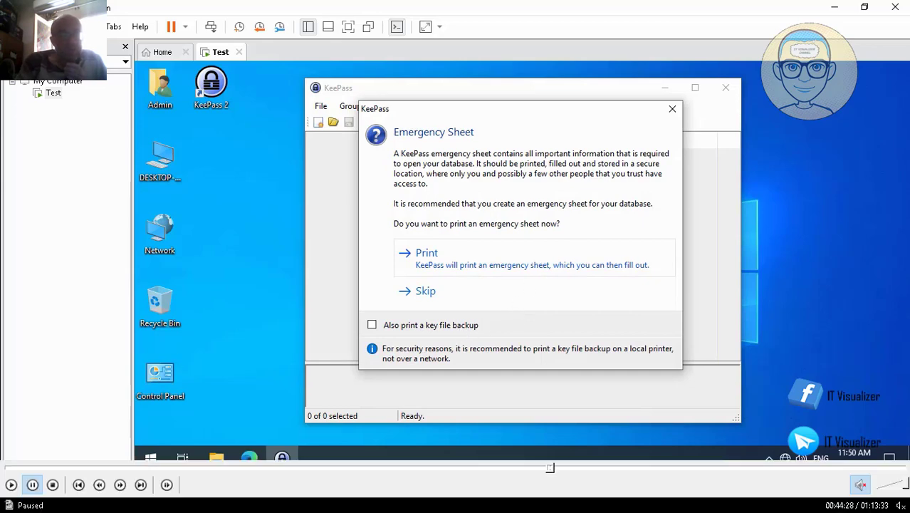
key("Return")
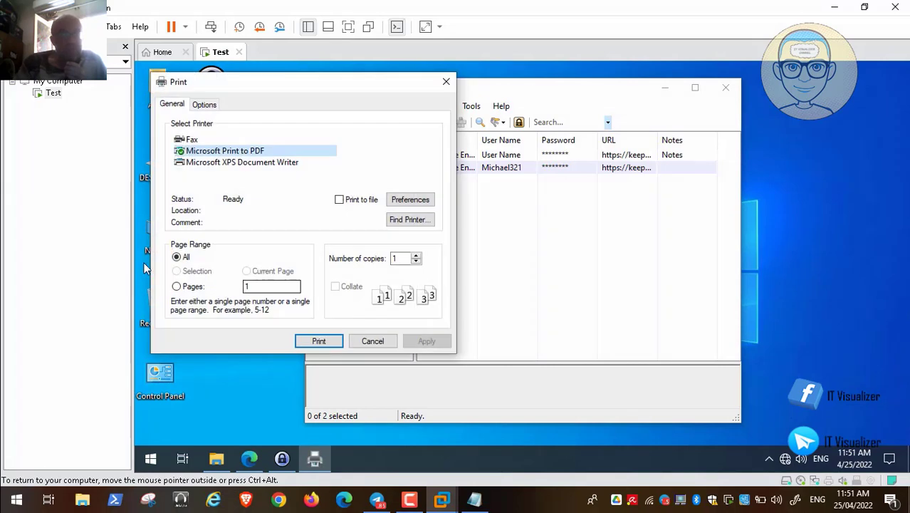
Print the emergency sheet to a PDF named 'Keepass Emergency Password Sheet' on D:.
key("Return")
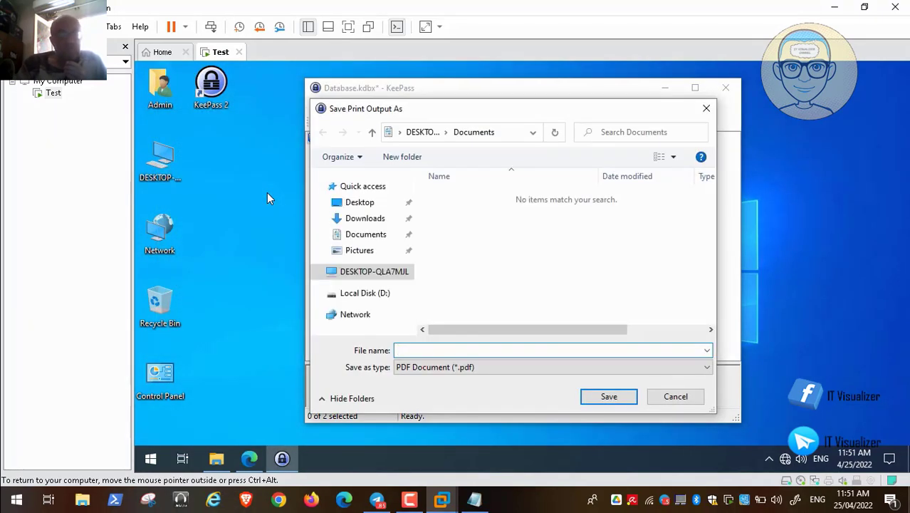
type("d:")
key("Return")
type("Keepass")
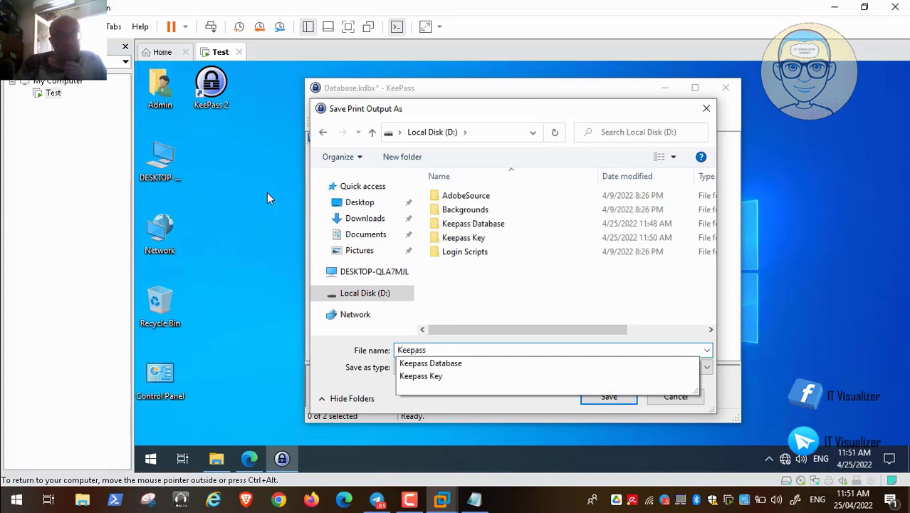
type(" Emergency Password Sheet")
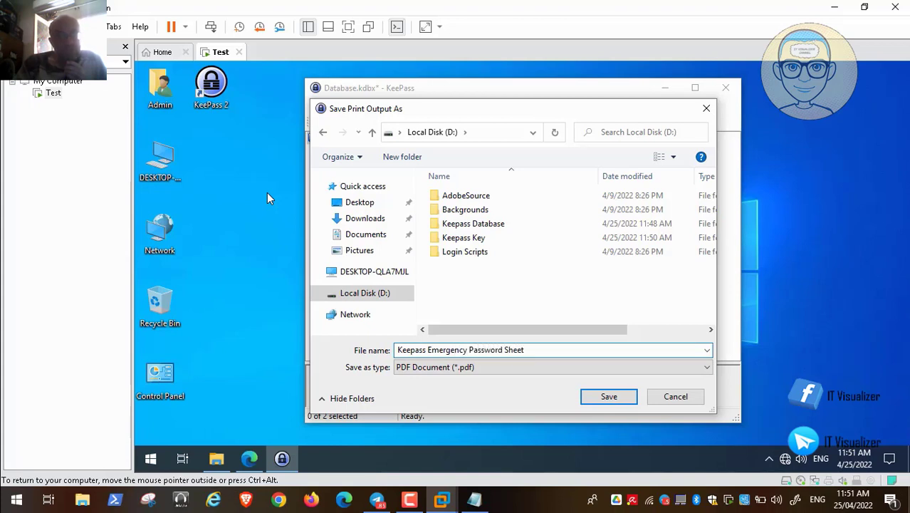
key("Return")
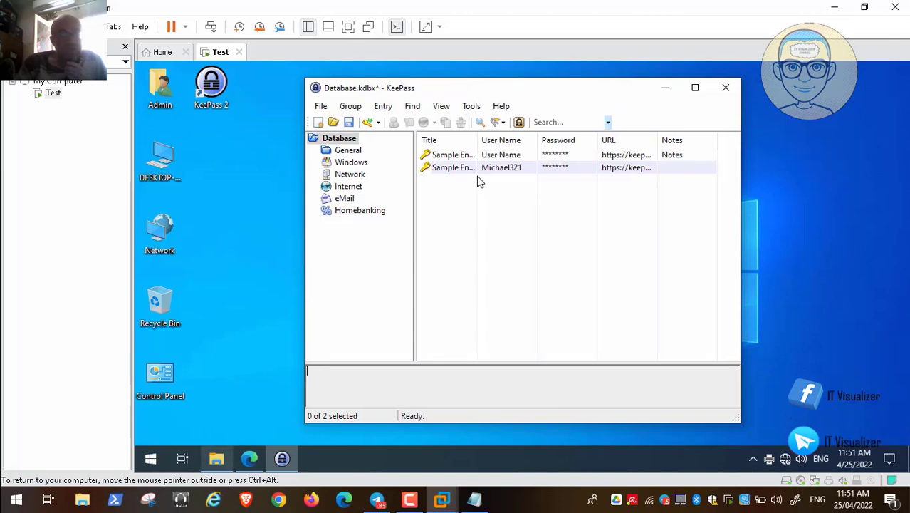
left_click(216, 459)
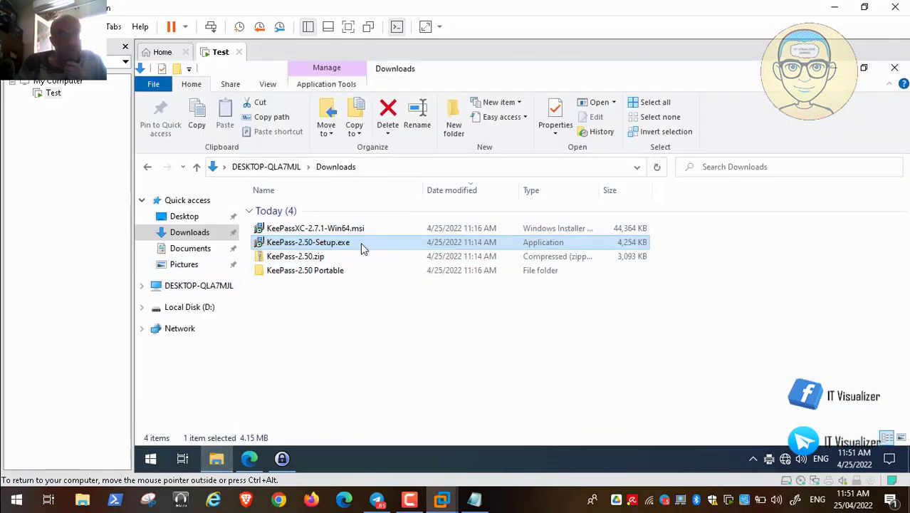
Open the emergency sheet PDF from D: in Adobe Acrobat Reader DC, making it the default.
left_click(189, 307)
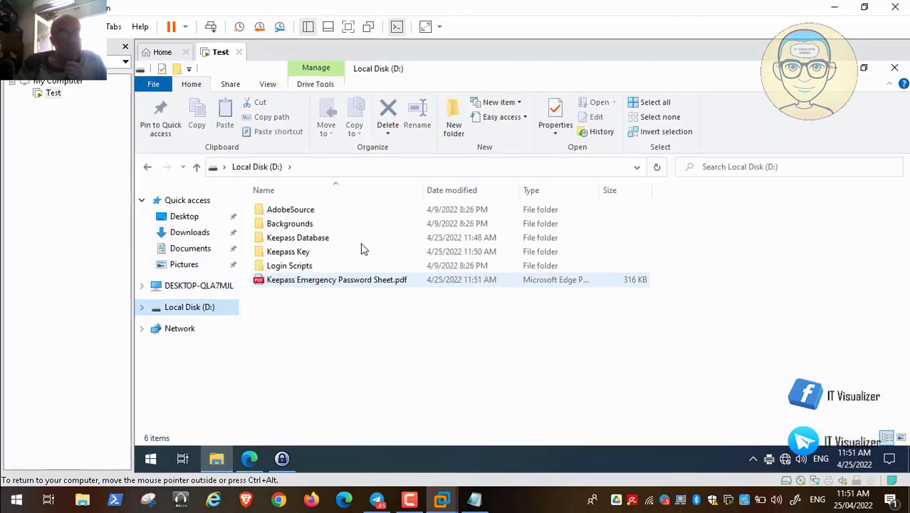
left_click(350, 281)
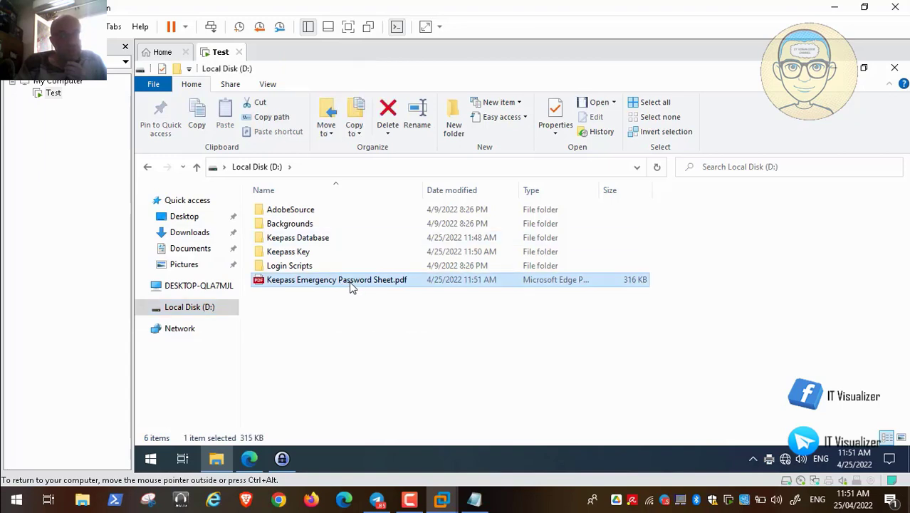
double_click(351, 283)
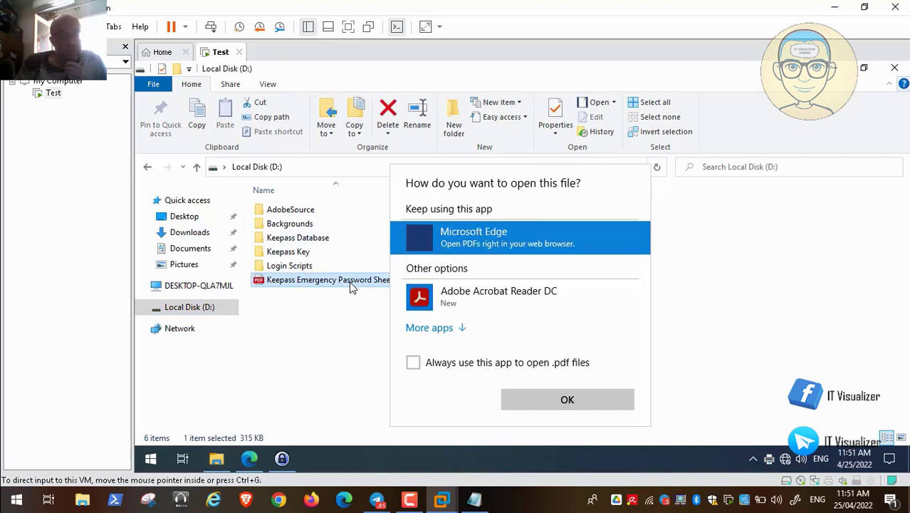
left_click(457, 301)
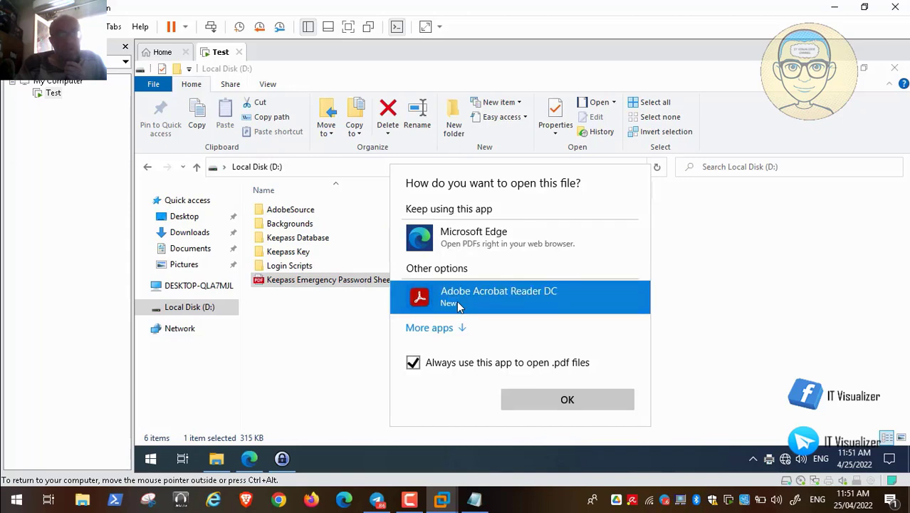
double_click(457, 300)
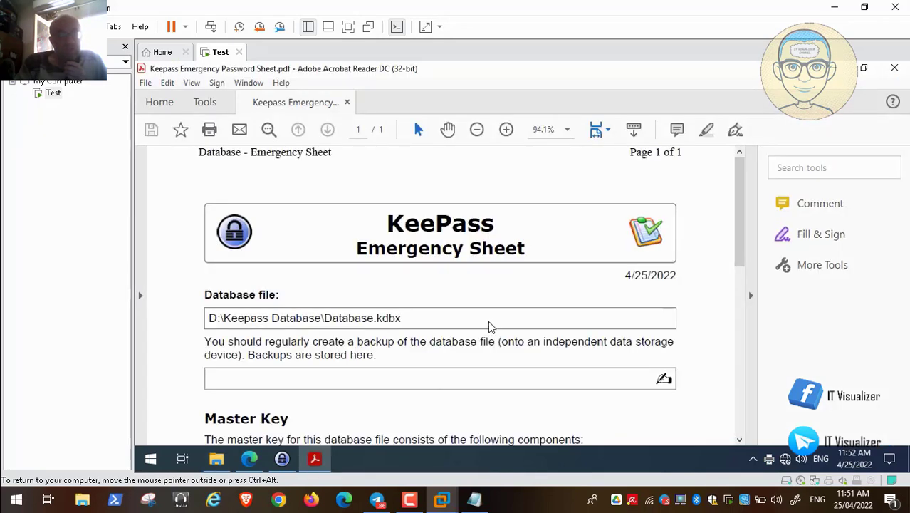
Scroll the PDF to the Master Key paths, then close Acrobat Reader and File Explorer.
scroll(360, 168, "down", 3)
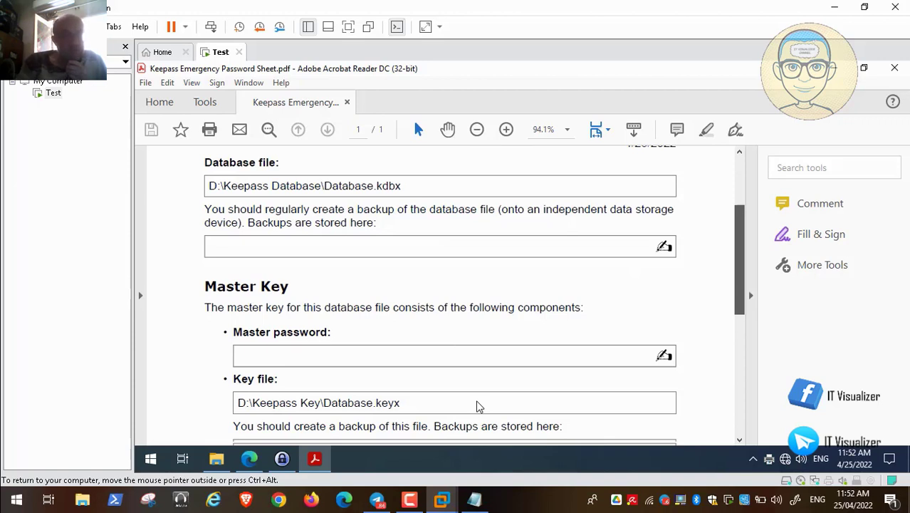
left_click(14, 486)
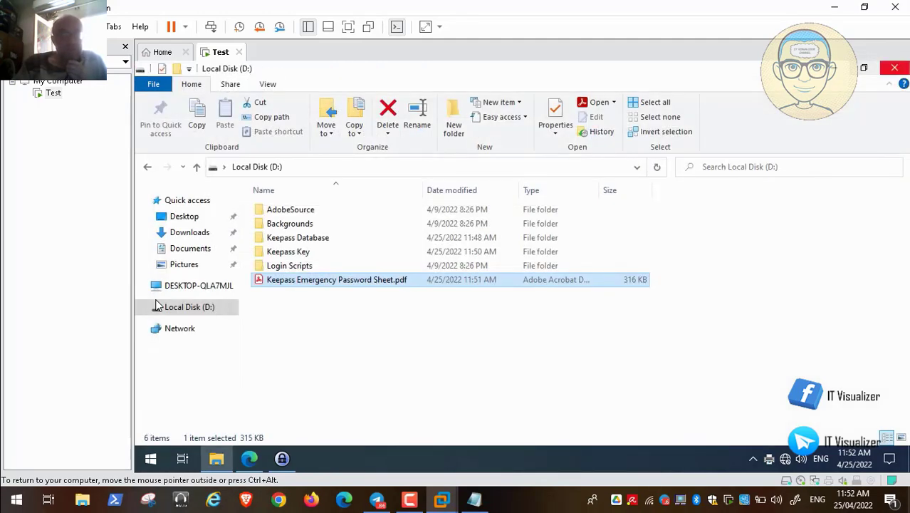
left_click(894, 68)
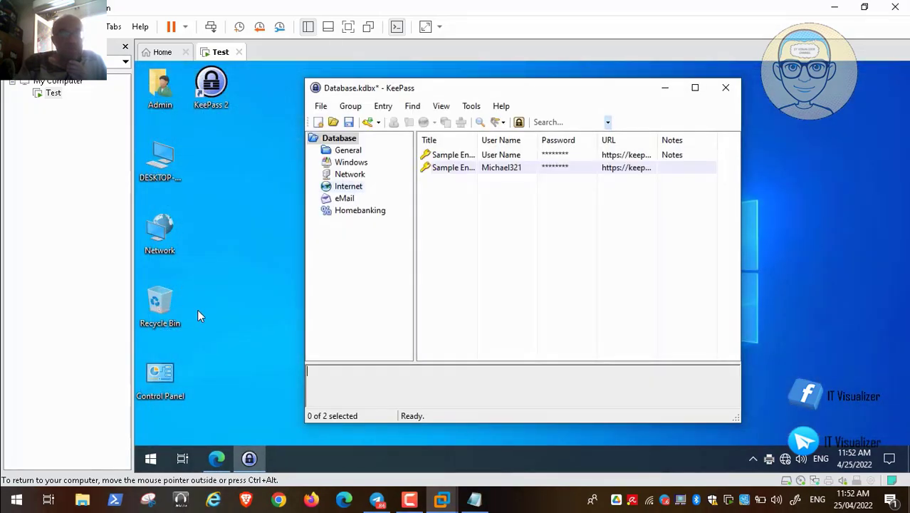
Add a new entry to the eMail group titled with the user's Gmail password label.
left_click(345, 199)
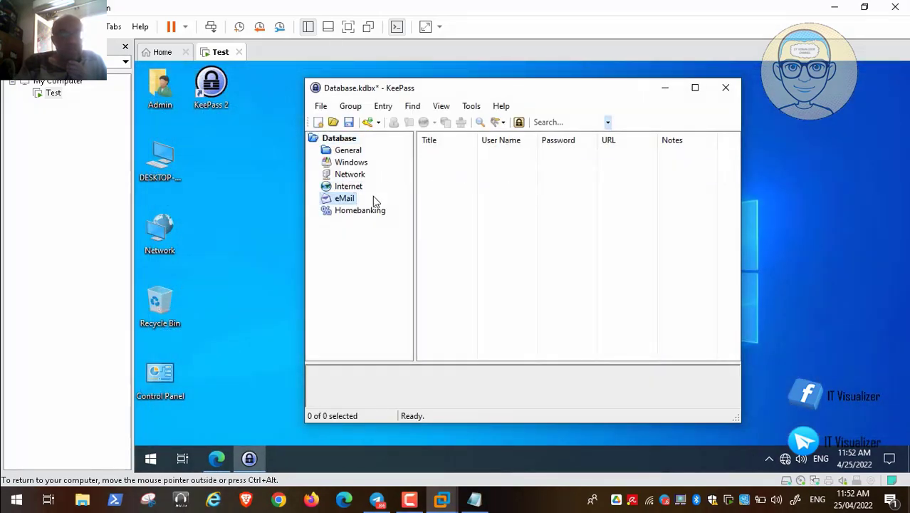
right_click(428, 189)
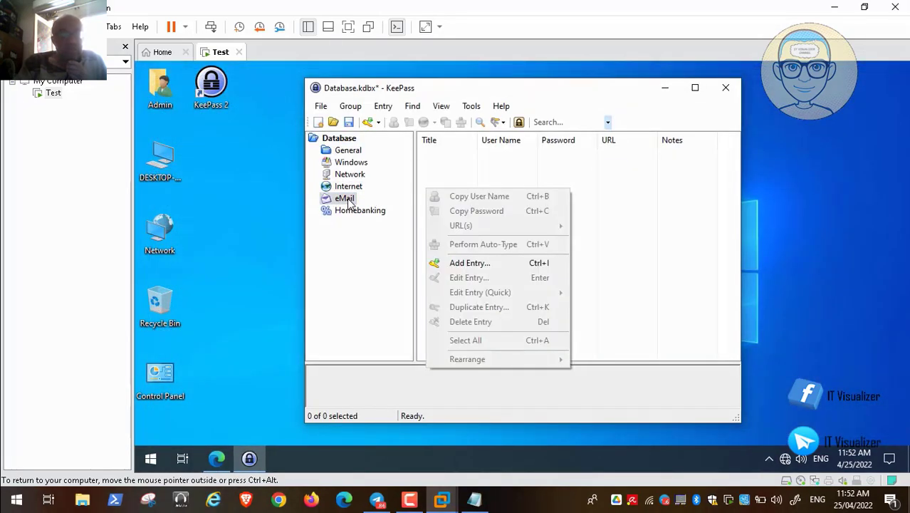
left_click(490, 264)
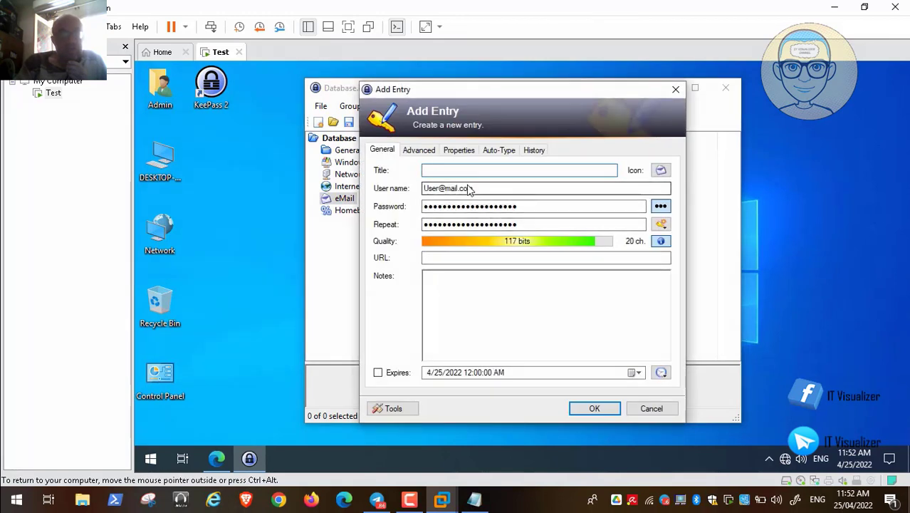
type("Karee")
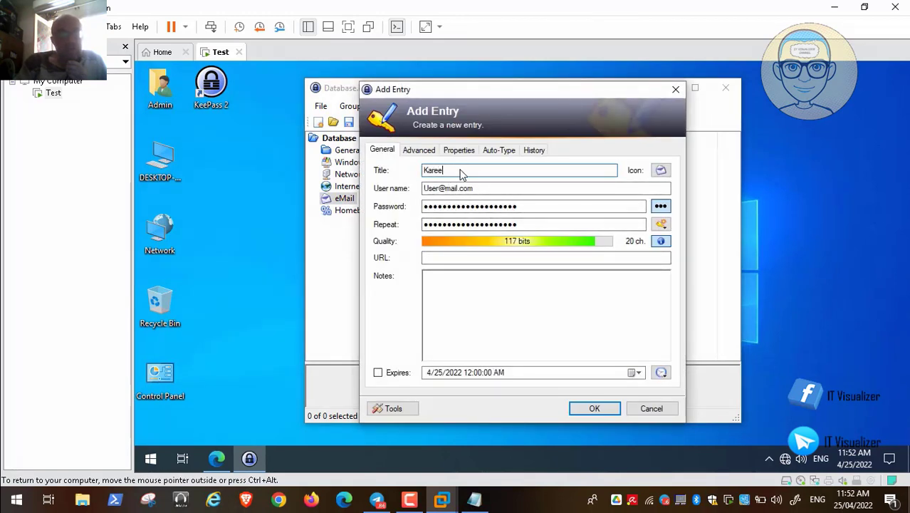
type("m Gmail")
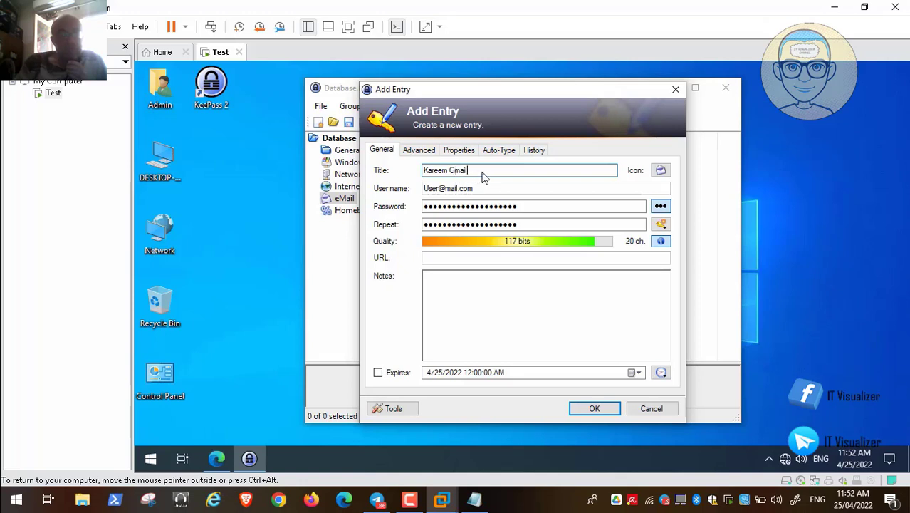
type(" Password")
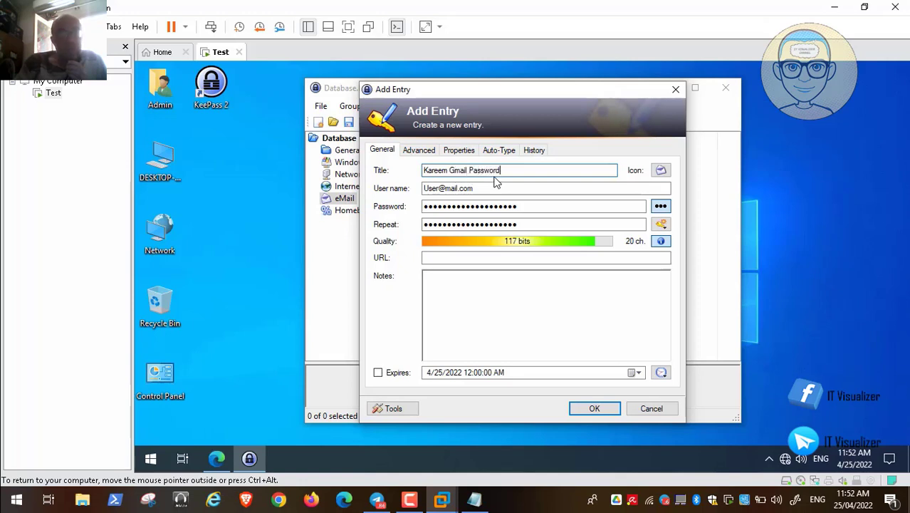
Enter the user's Gmail address as user name and open the Password Generator.
left_click(437, 188)
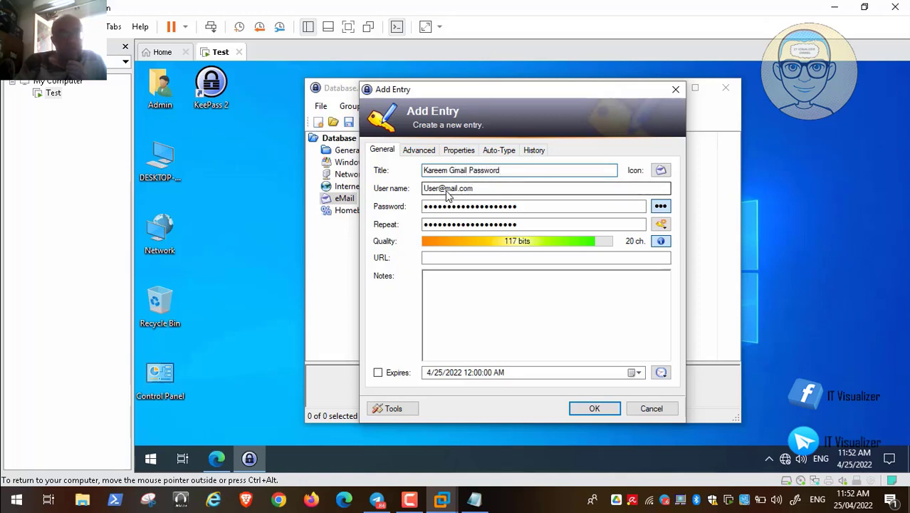
key("BackSpace")
key("BackSpace")
key("BackSpace")
key("BackSpace")
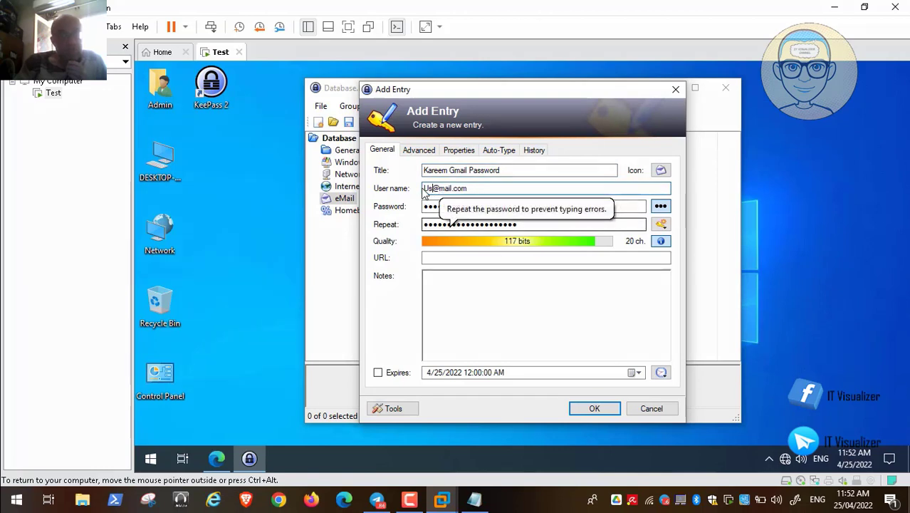
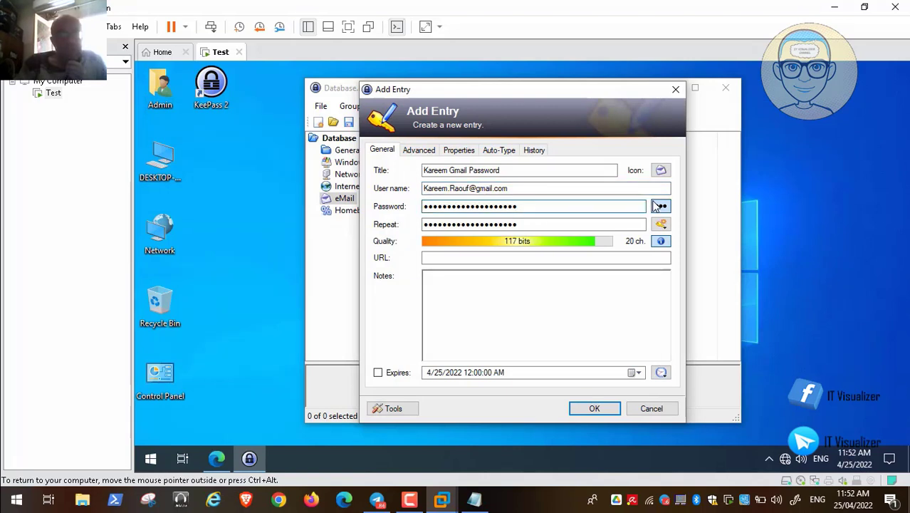
left_click(661, 223)
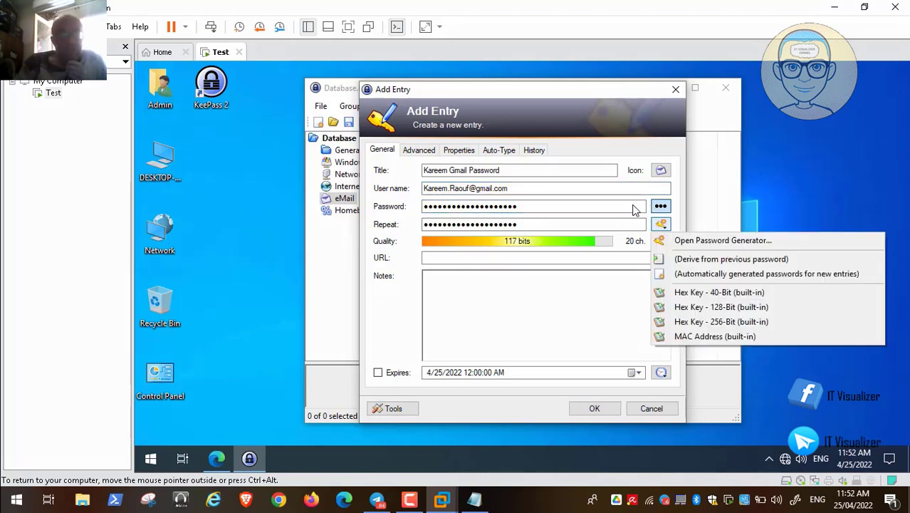
left_click(738, 241)
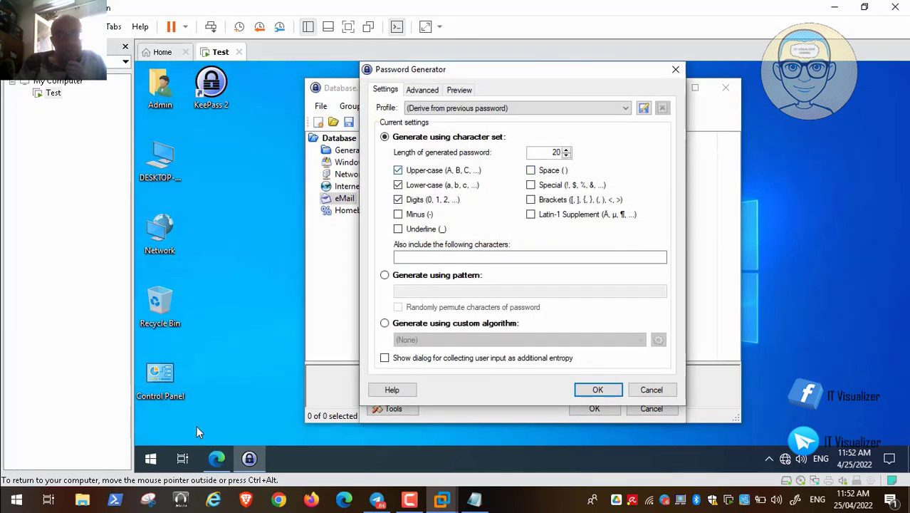
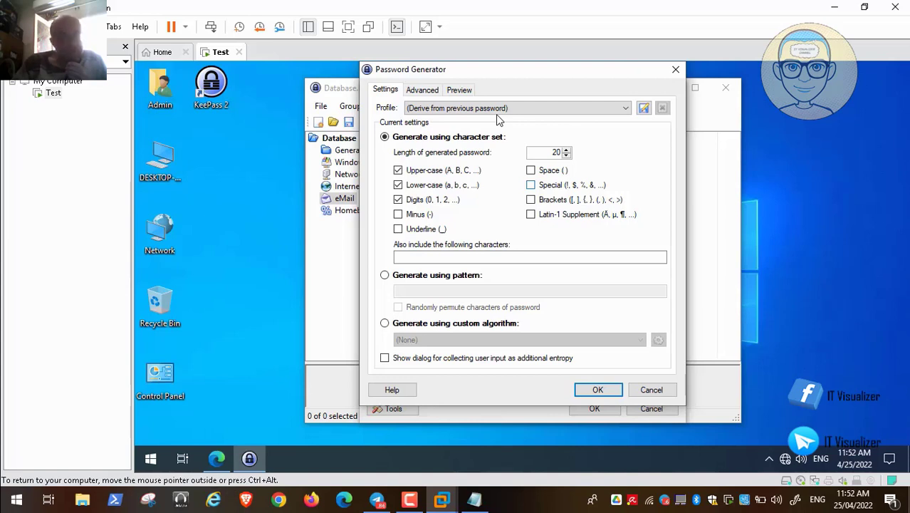
Pause, then resume the tutorial video covering the Advanced password-generator rules.
left_click(430, 234)
mouse_move(2, 507)
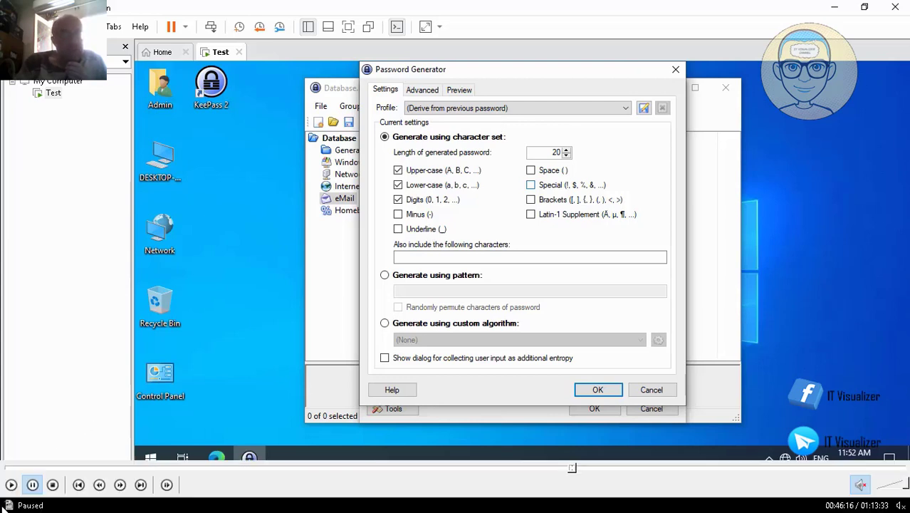
left_click(10, 488)
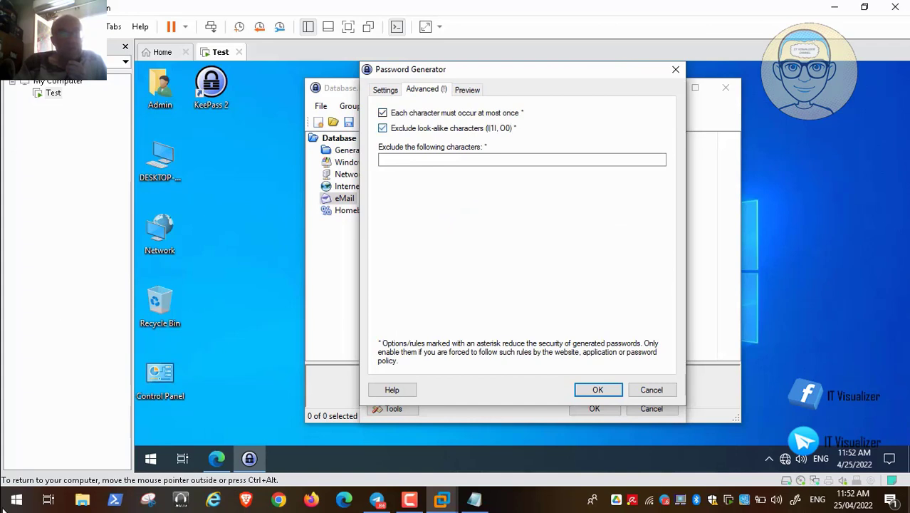
mouse_move(32, 493)
Resume the tutorial video briefly, then pause it again.
left_click(10, 485)
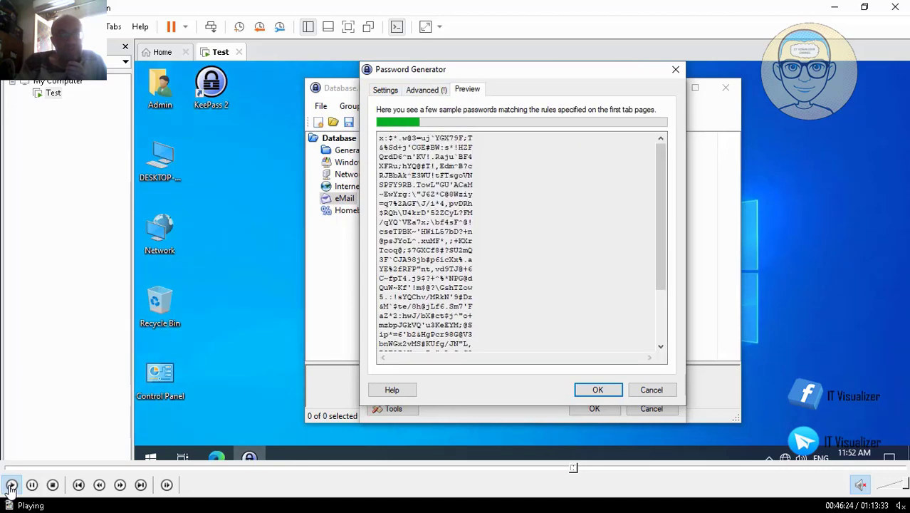
left_click(32, 485)
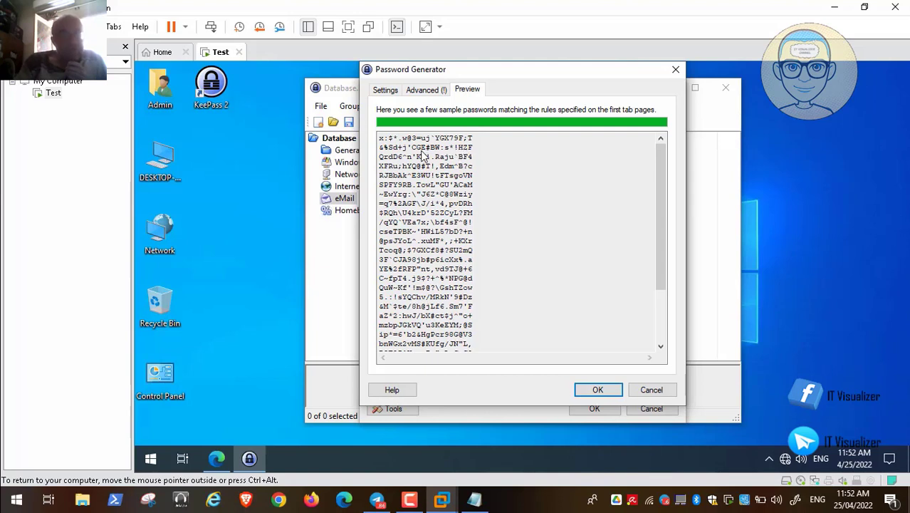
Save the generator settings as '20 Character Password Profile' and accept the generated password.
left_click(10, 485)
left_click(11, 485)
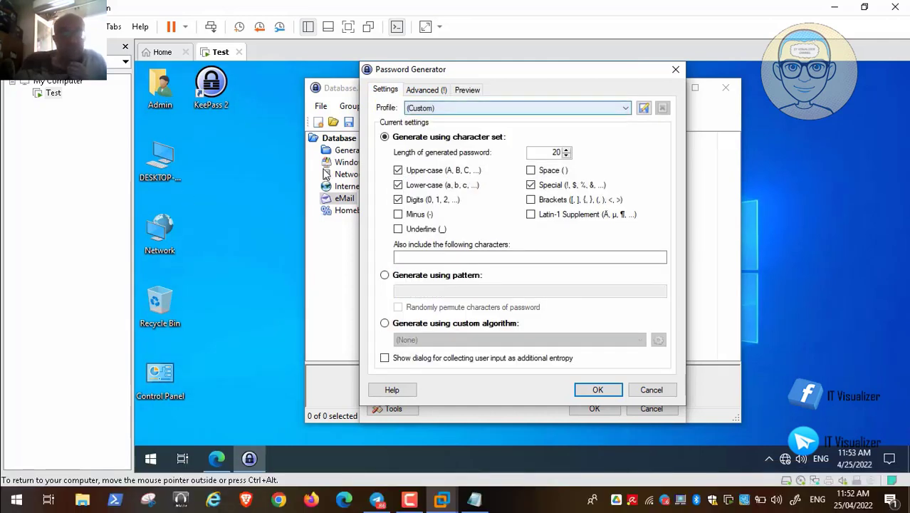
left_click(643, 107)
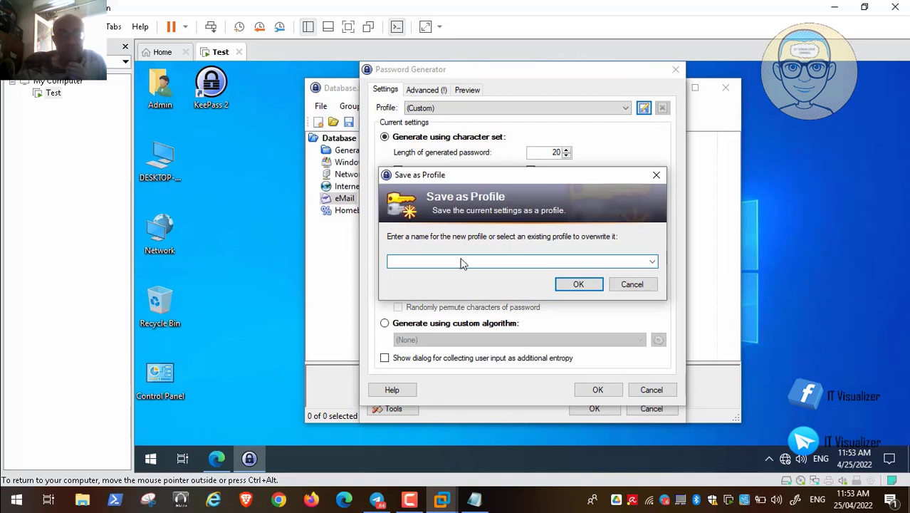
type("20 Character ")
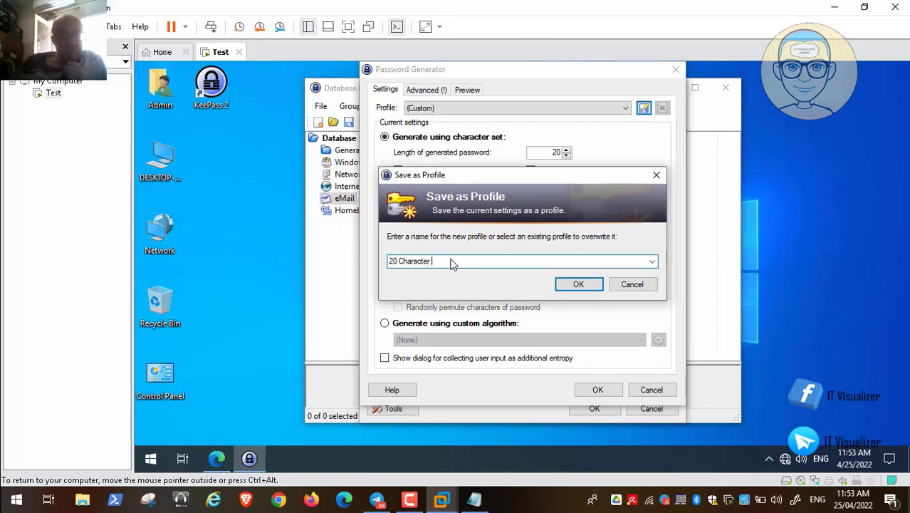
type("Password")
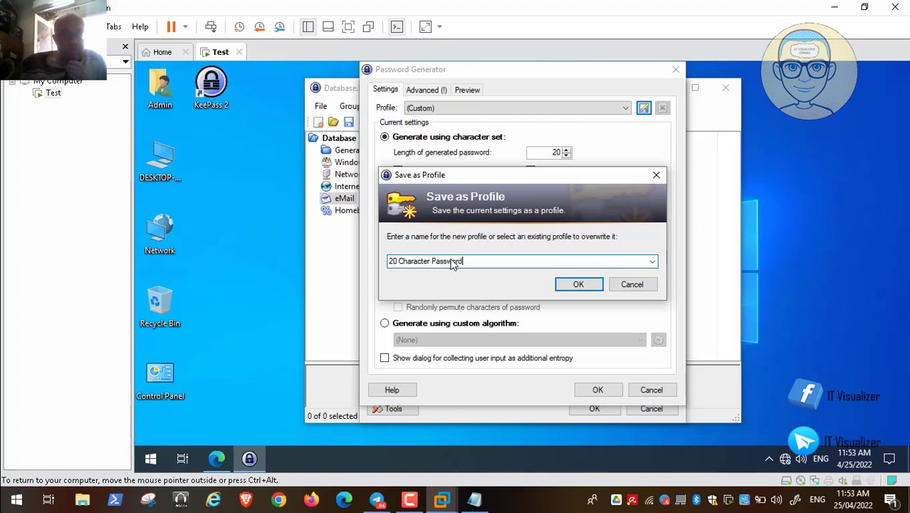
type(" Pr")
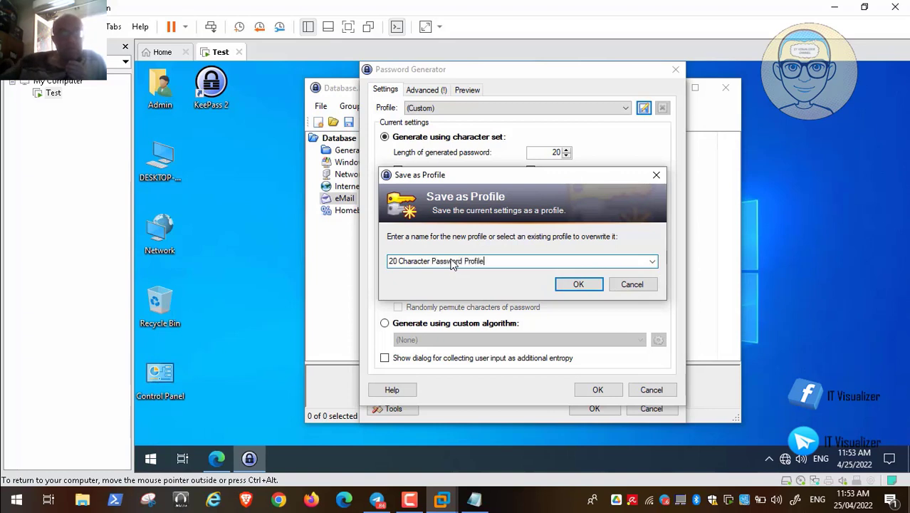
type("ofile")
key("Return")
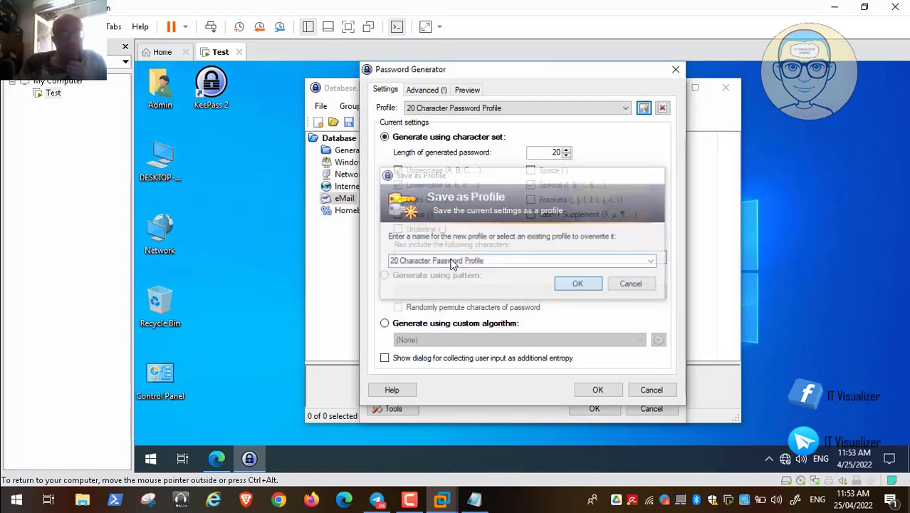
left_click(598, 390)
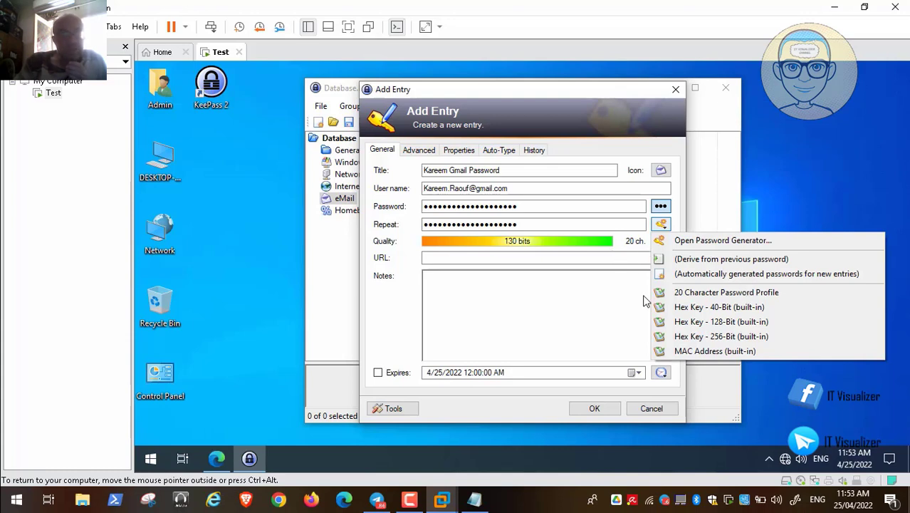
Resume the tutorial video.
mouse_move(5, 505)
left_click(10, 485)
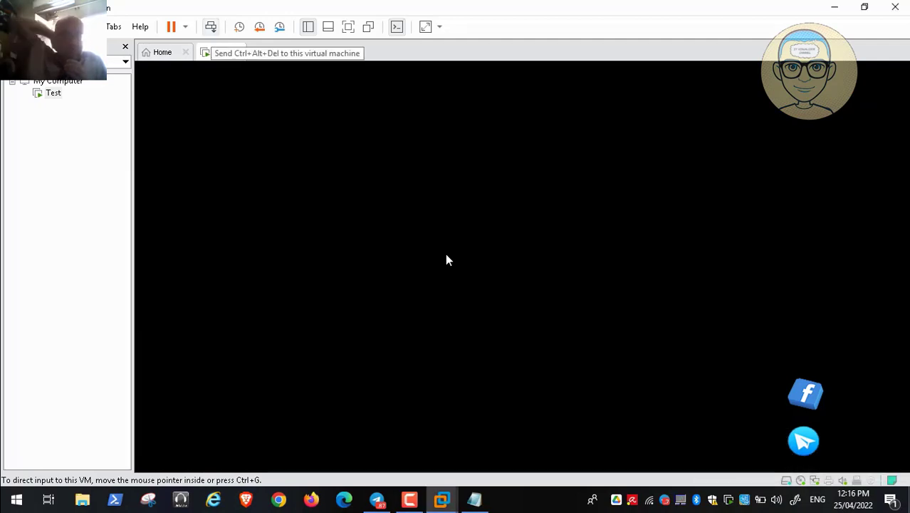
Release the virtual machine's input, pause the tutorial, and cancel the Add Entry dialog with Escape.
left_click(447, 260)
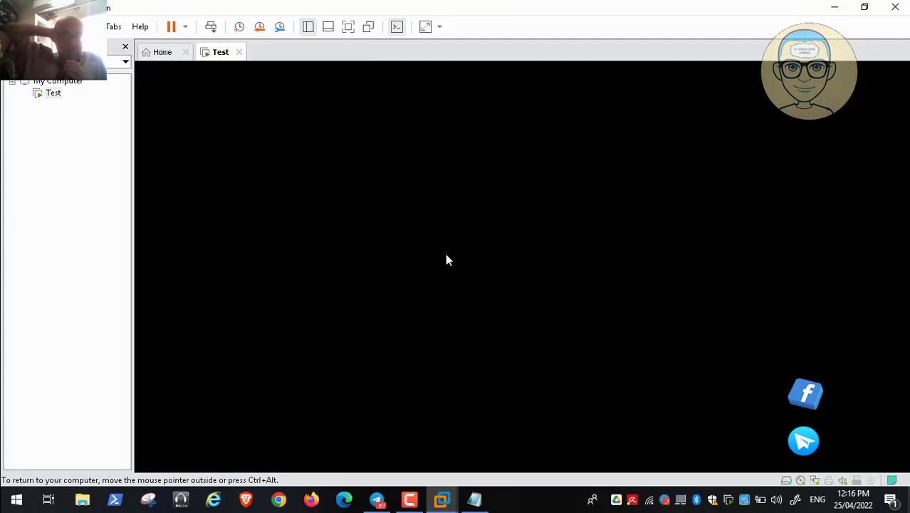
key("ctrl+alt")
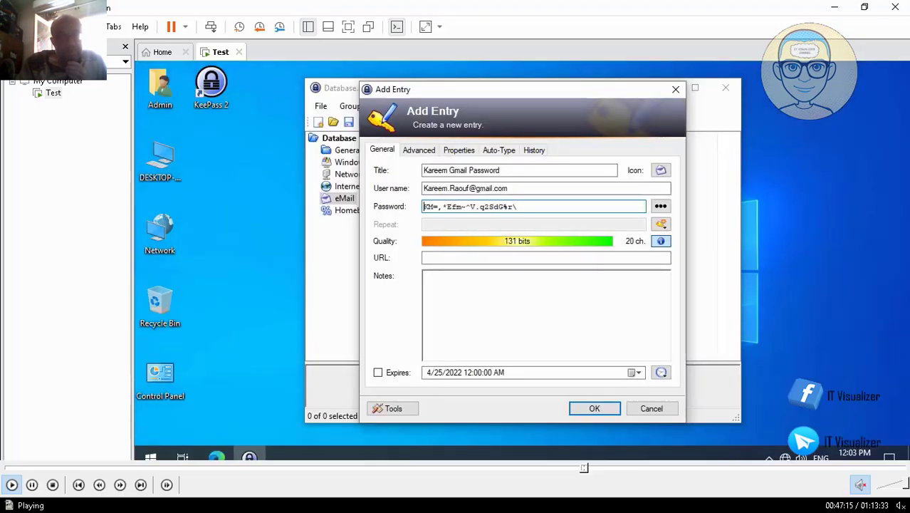
mouse_move(42, 480)
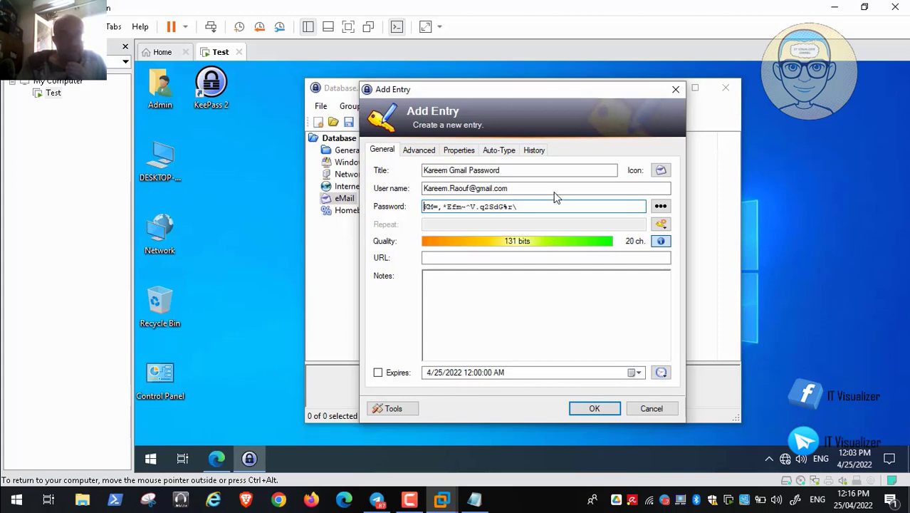
left_click(483, 227)
mouse_move(11, 502)
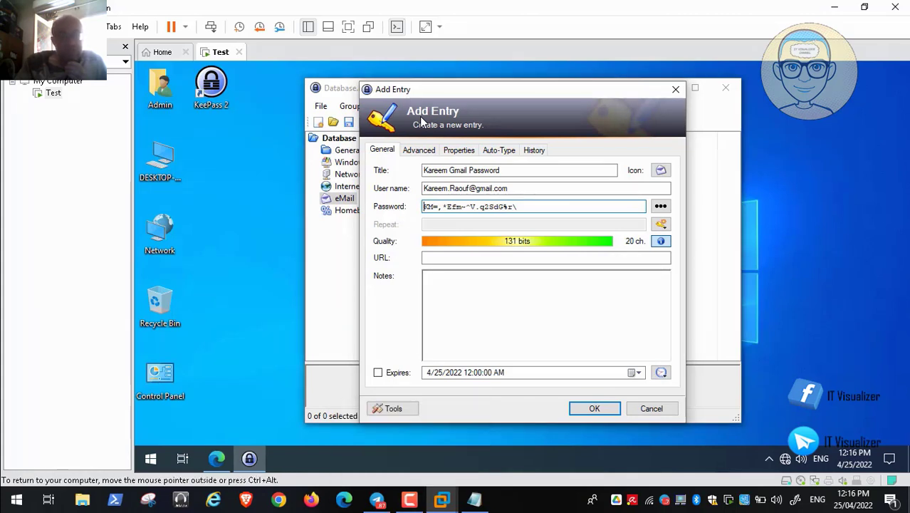
key("Escape")
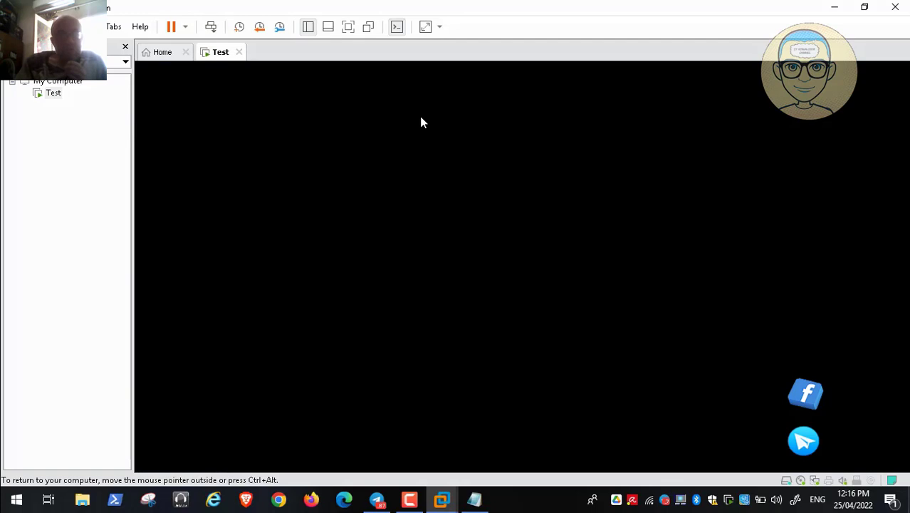
Send Ctrl+Alt+Del to the virtual machine and skip the tutorial video ahead.
key("ctrl+alt+Insert")
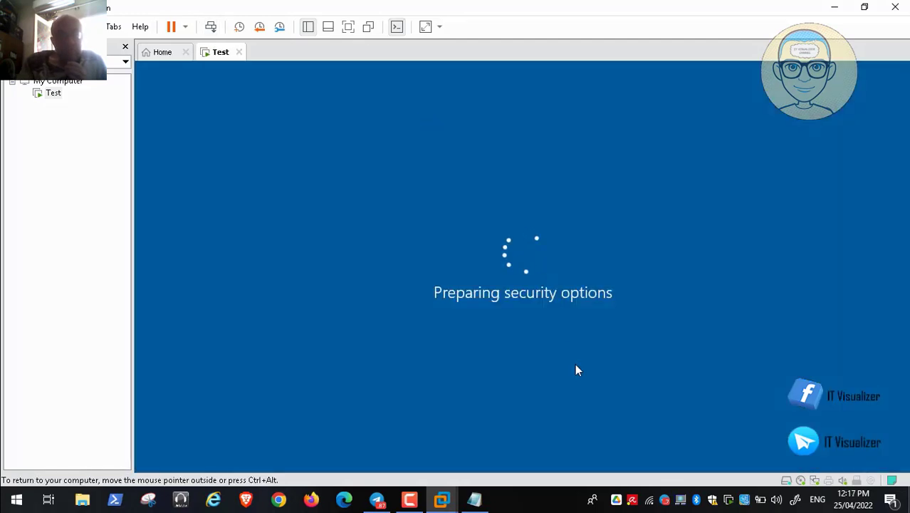
mouse_move(634, 487)
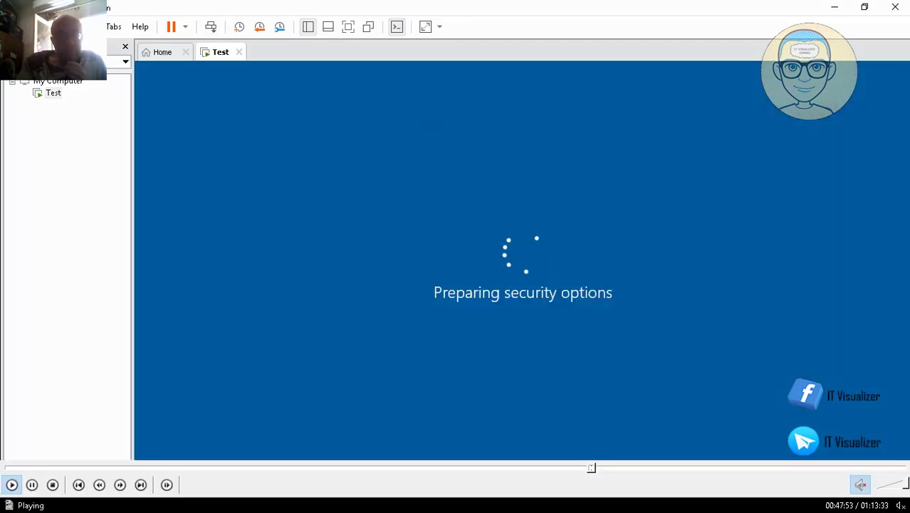
left_click(596, 467)
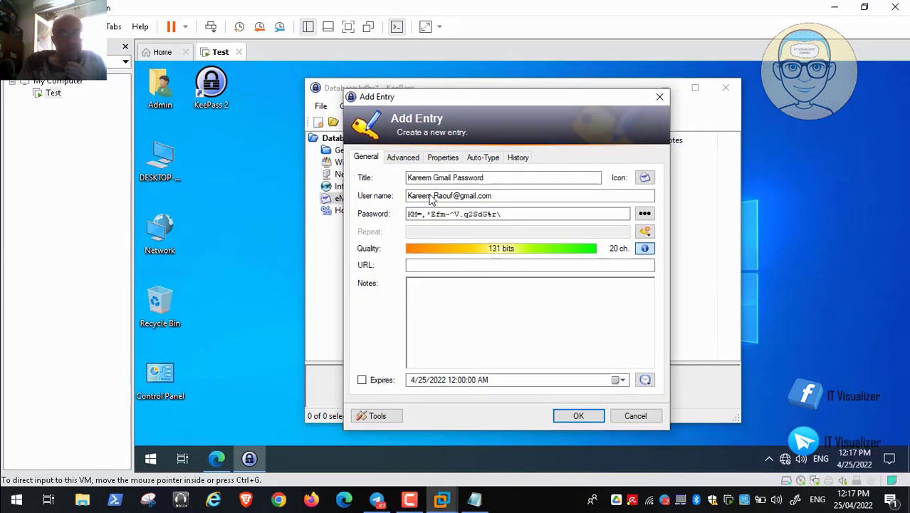
Set the Gmail entry to expire on 8/1/2022, then move to its advanced fields.
left_click(361, 380)
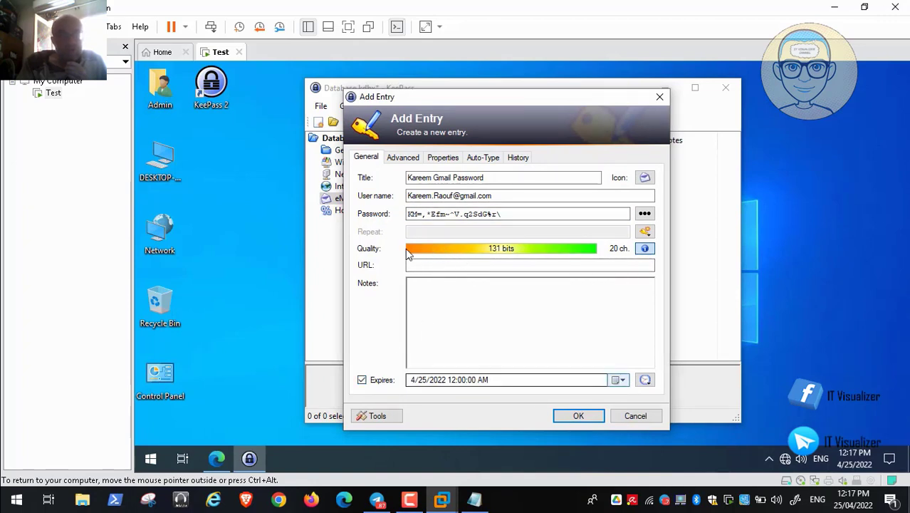
left_click(619, 380)
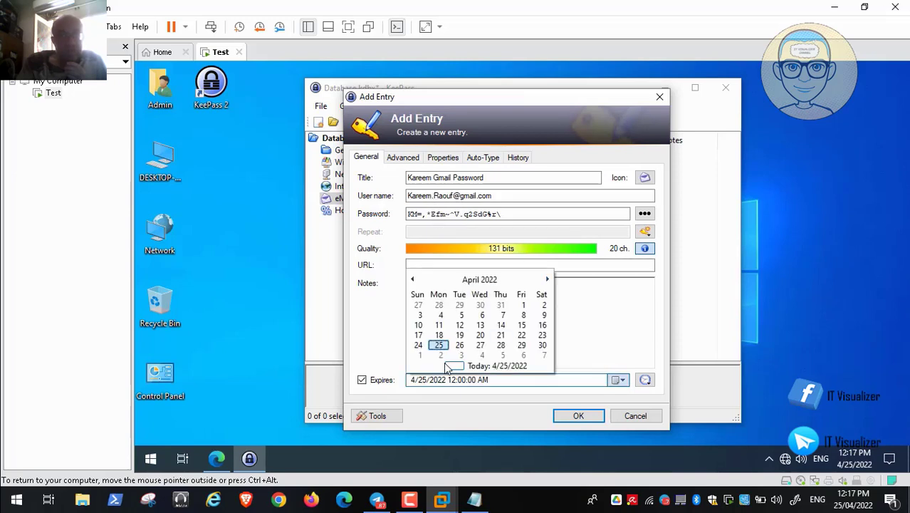
scroll(526, 326, "down", 1)
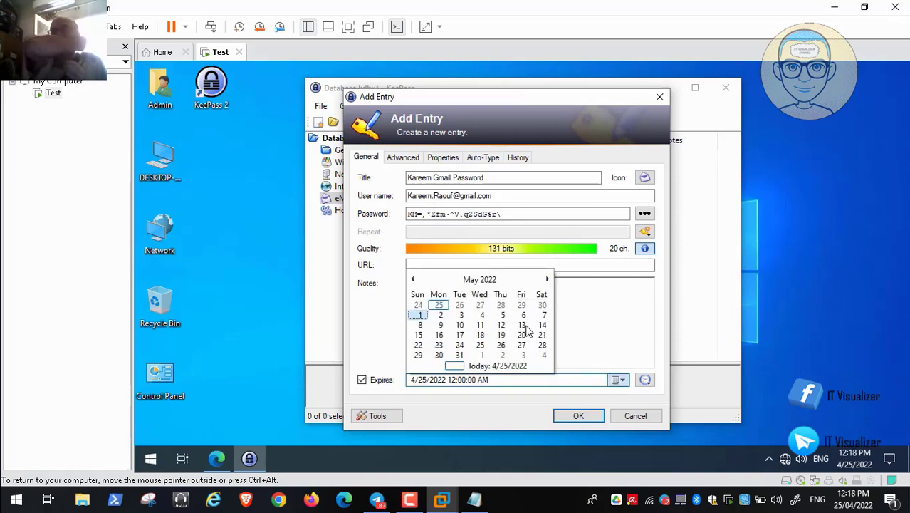
scroll(526, 327, "down", 3)
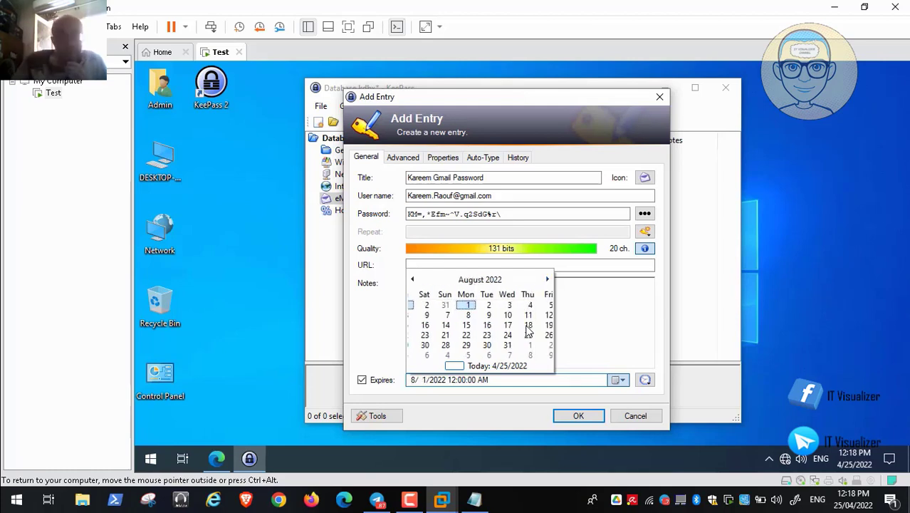
left_click(526, 327)
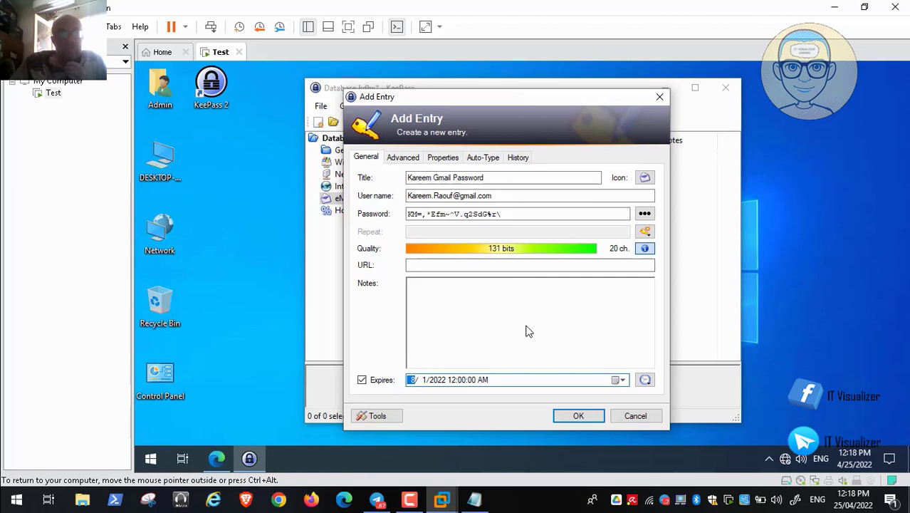
key("ctrl+Tab")
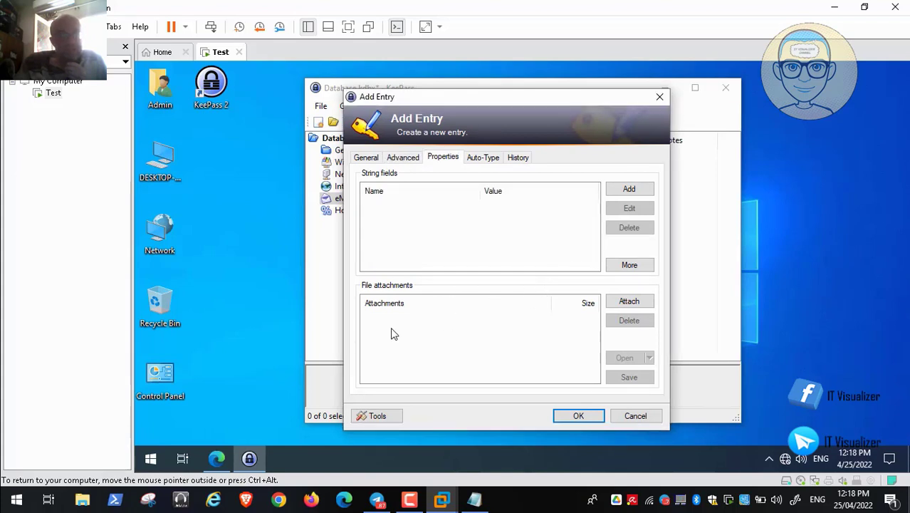
Play a bit more of the tutorial video, then pause it.
mouse_move(76, 470)
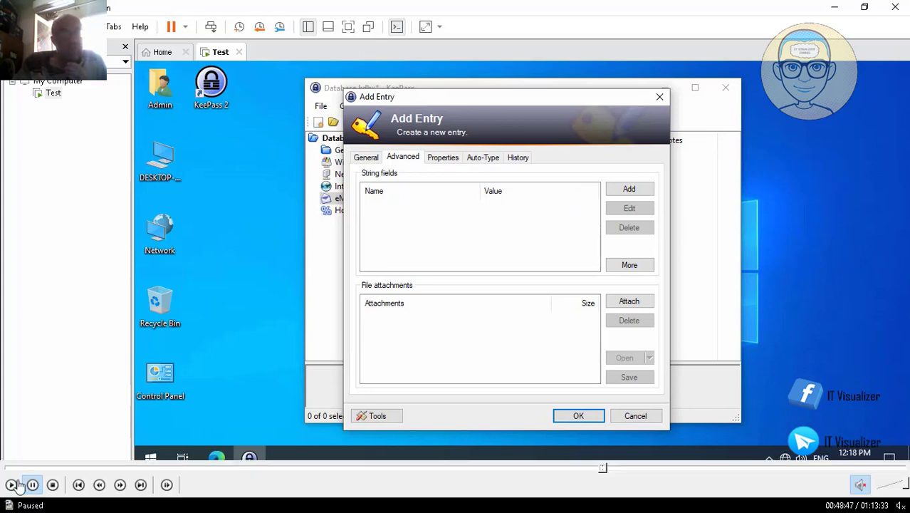
left_click(11, 484)
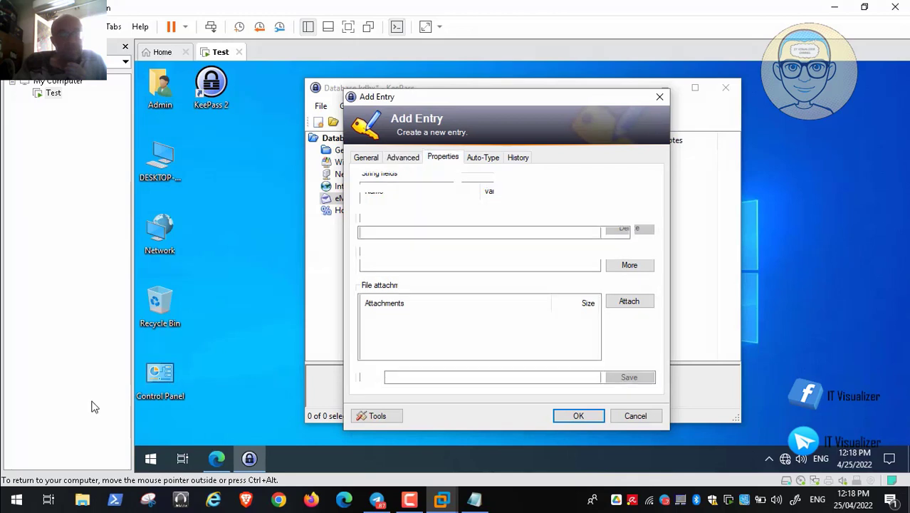
left_click(32, 484)
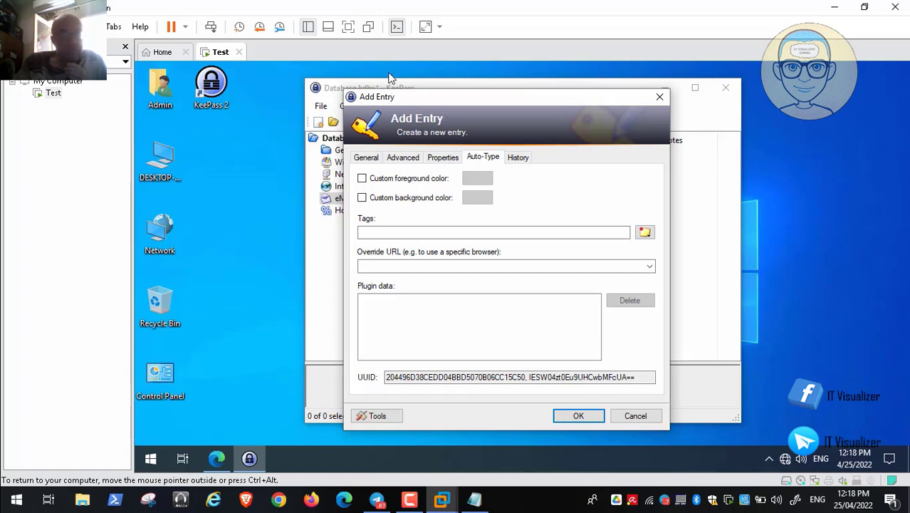
Toggle the tutorial video with Space, then resume playing it.
key("space")
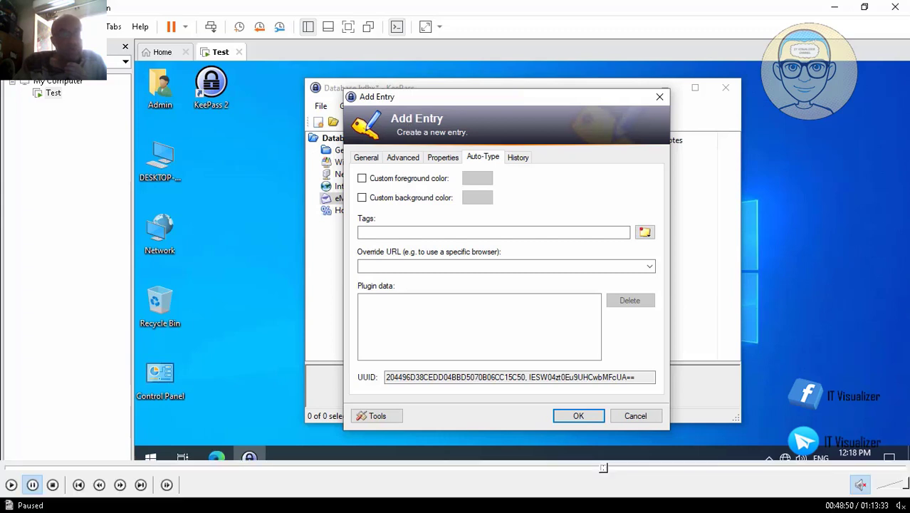
left_click(11, 484)
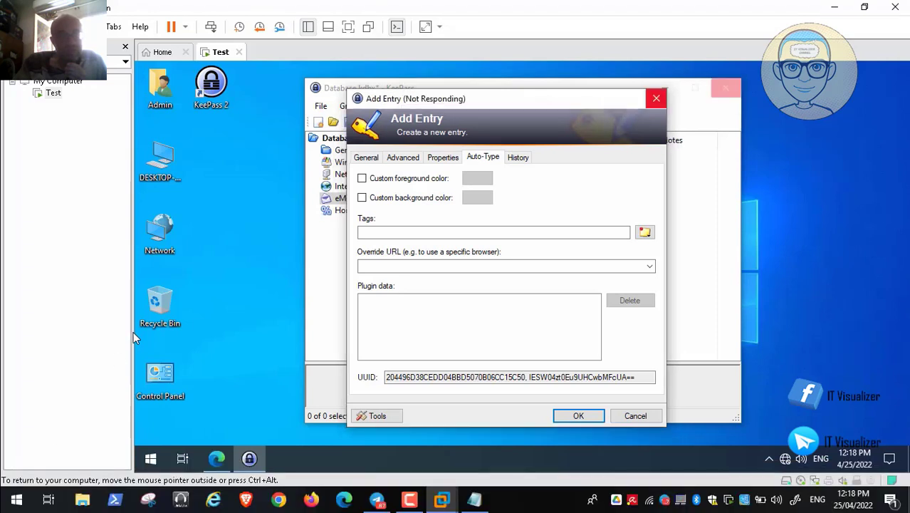
mouse_move(51, 487)
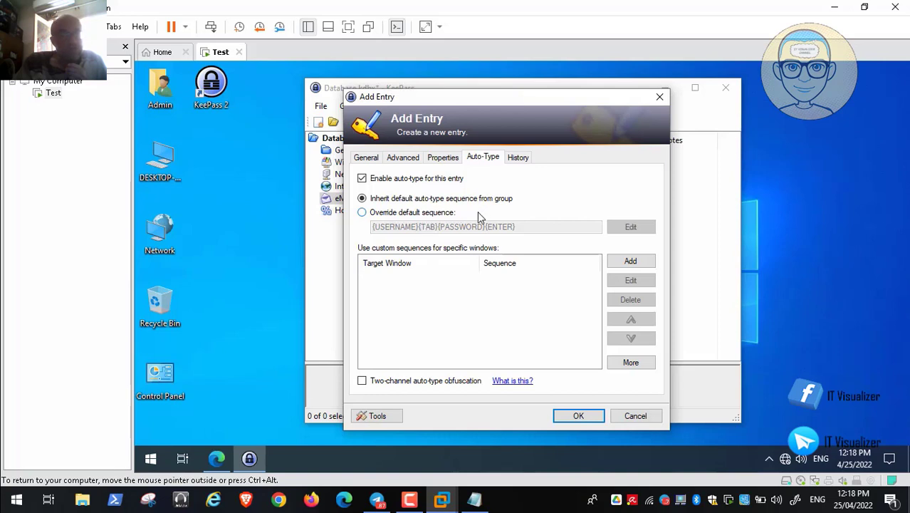
Enable two-channel auto-type obfuscation for the entry and dismiss its info message.
left_click(10, 487)
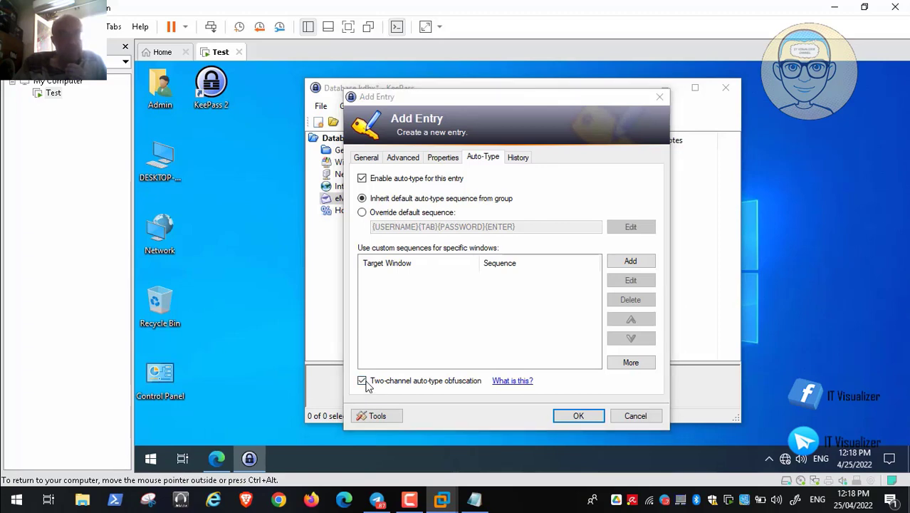
left_click(365, 383)
key("Return")
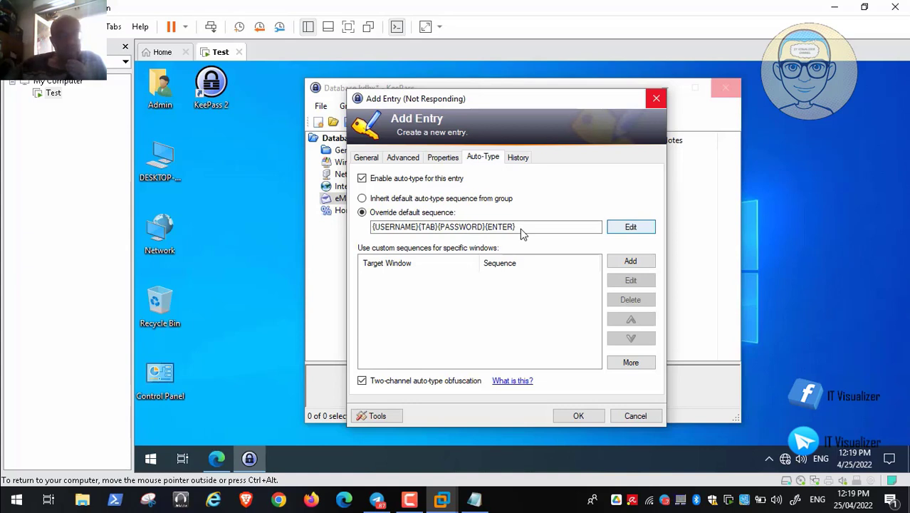
Watch the tutorial video's auto-type placeholder section, then exit full-screen playback.
key("F9")
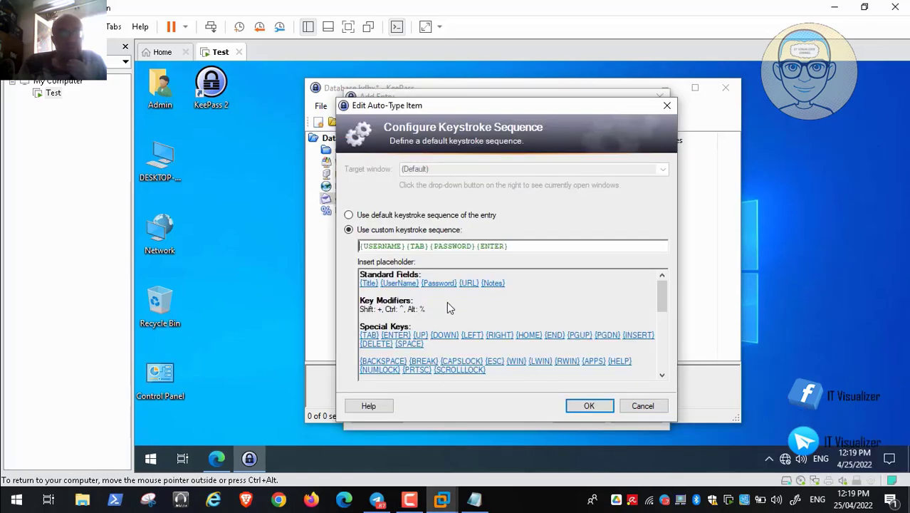
scroll(637, 332, "down", 3)
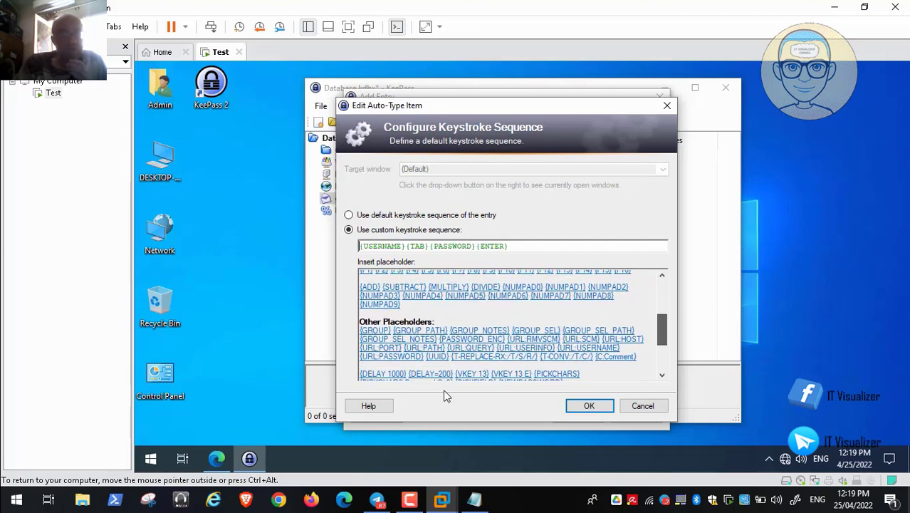
left_click(31, 485)
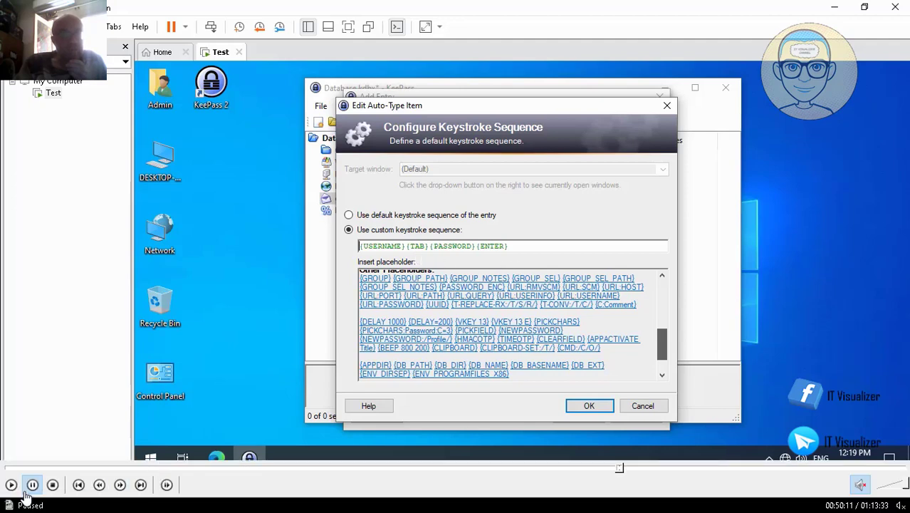
left_click(10, 485)
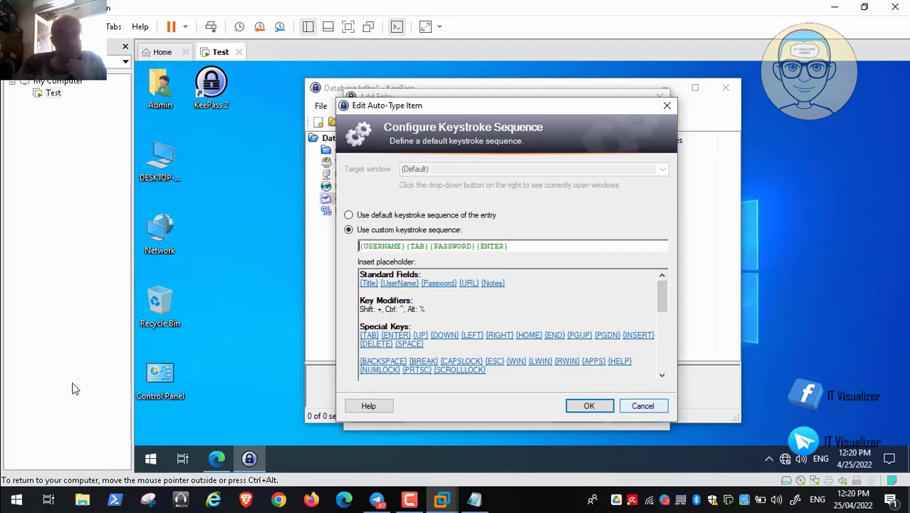
double_click(154, 303)
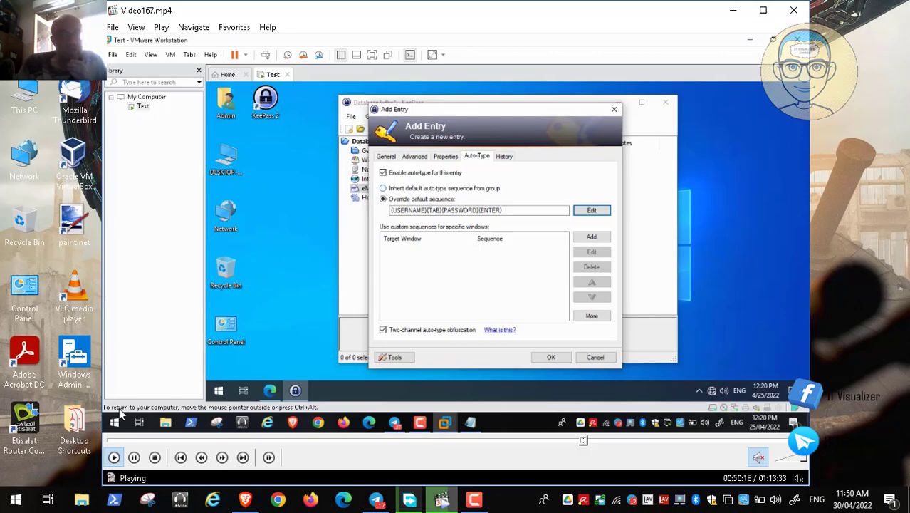
Pause the tutorial video and bring Brave forward with its web address selected.
left_click(134, 457)
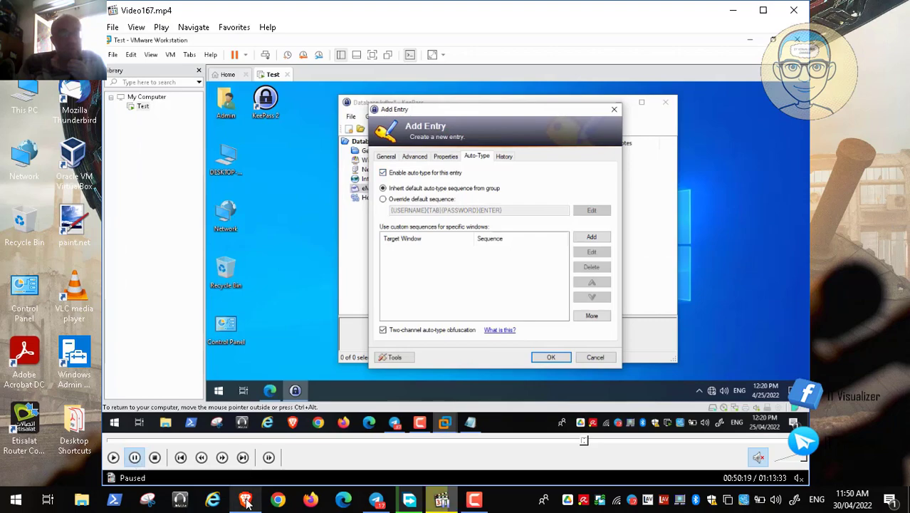
left_click(246, 500)
left_click(247, 32)
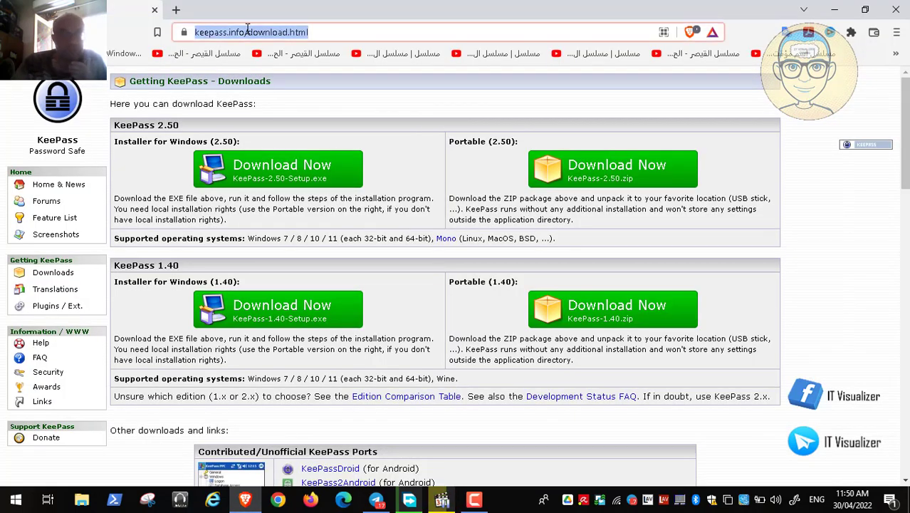
Load outlook.com in Brave and sign in to reach the mail inbox.
type("gm")
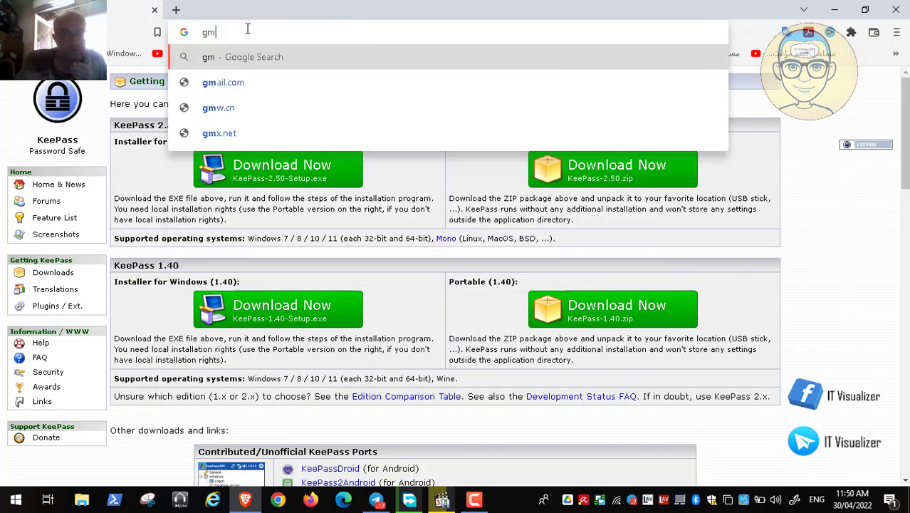
type("ail")
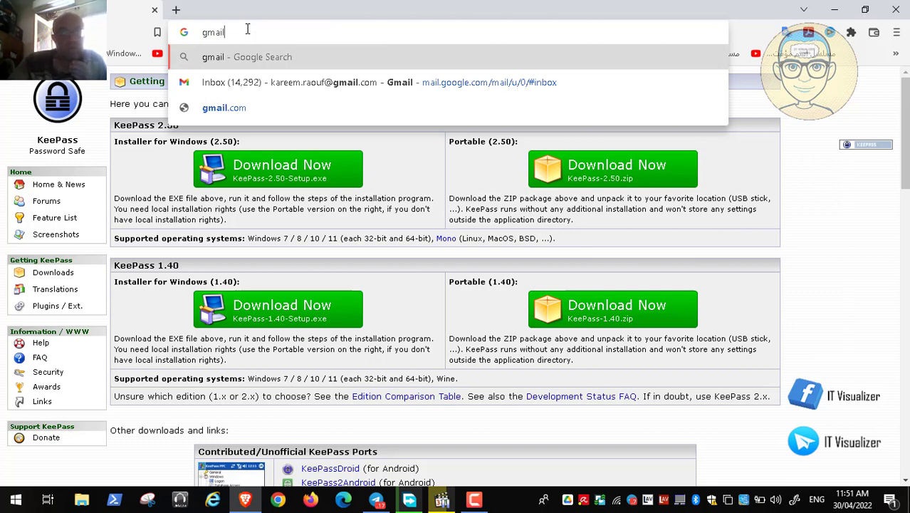
key("BackSpace")
key("BackSpace")
key("BackSpace")
key("BackSpace")
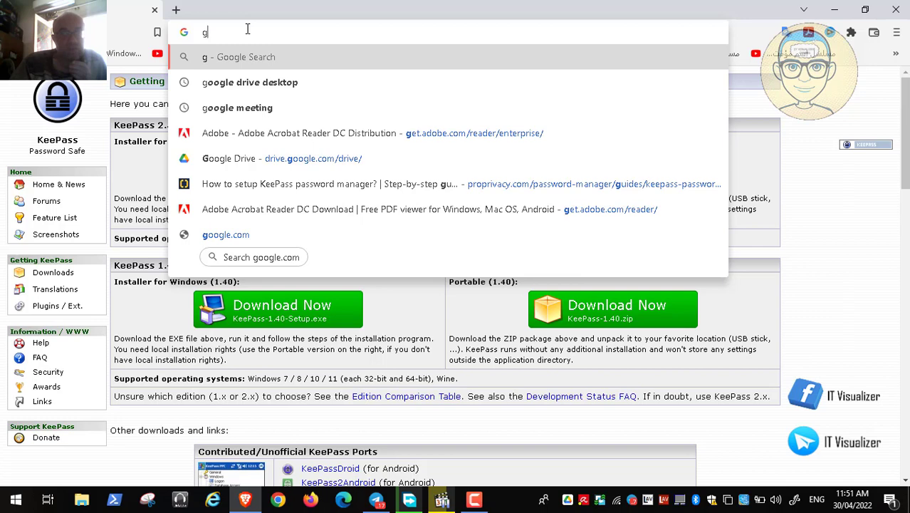
key("Escape")
left_click(248, 29)
type("out")
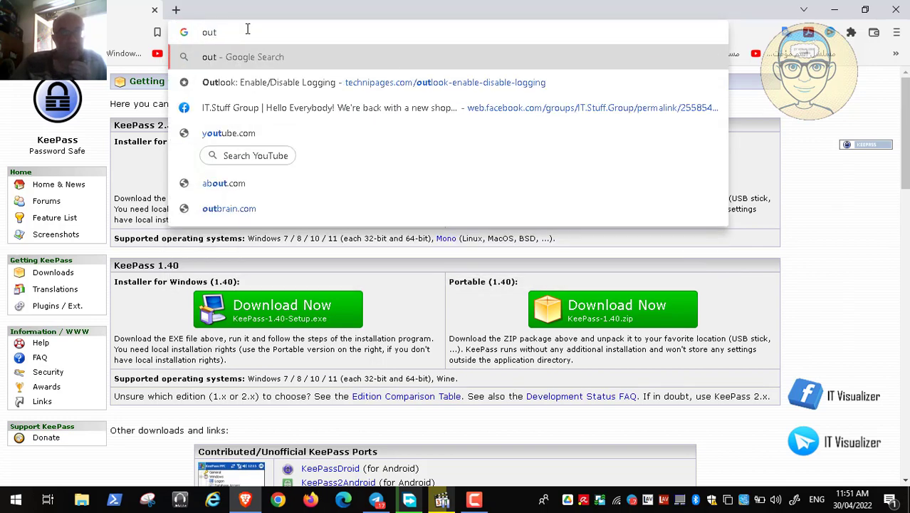
type("l")
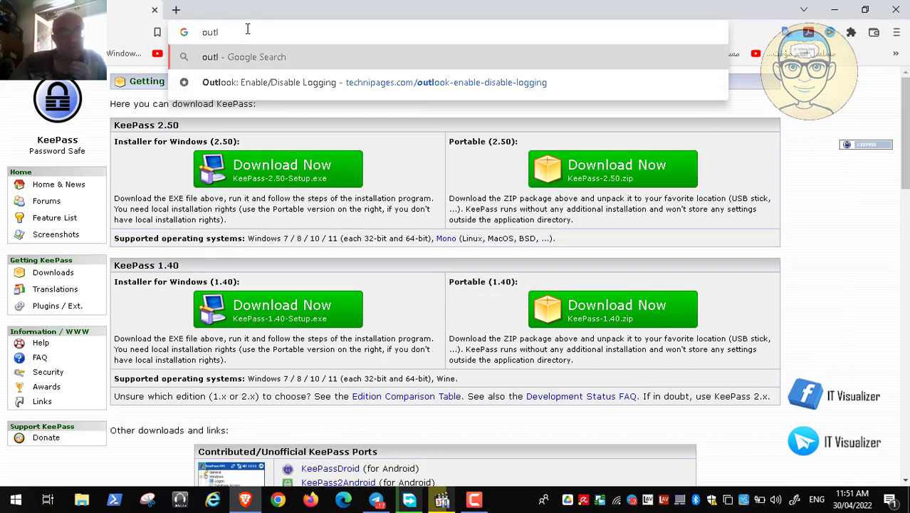
type("ook.c")
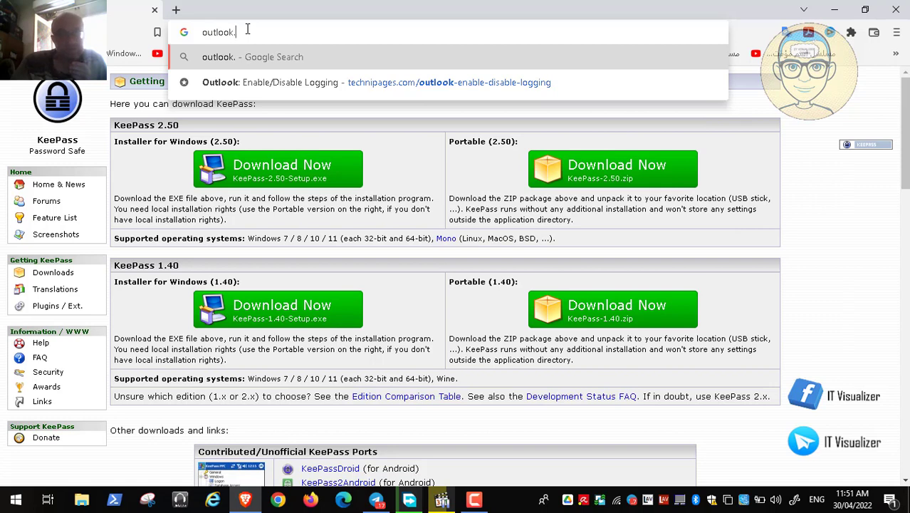
type("om")
key("Return")
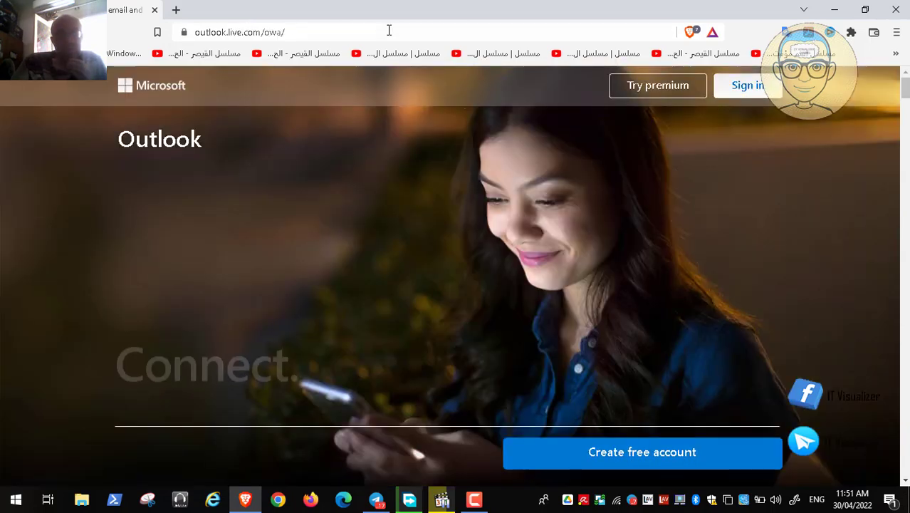
left_click(746, 93)
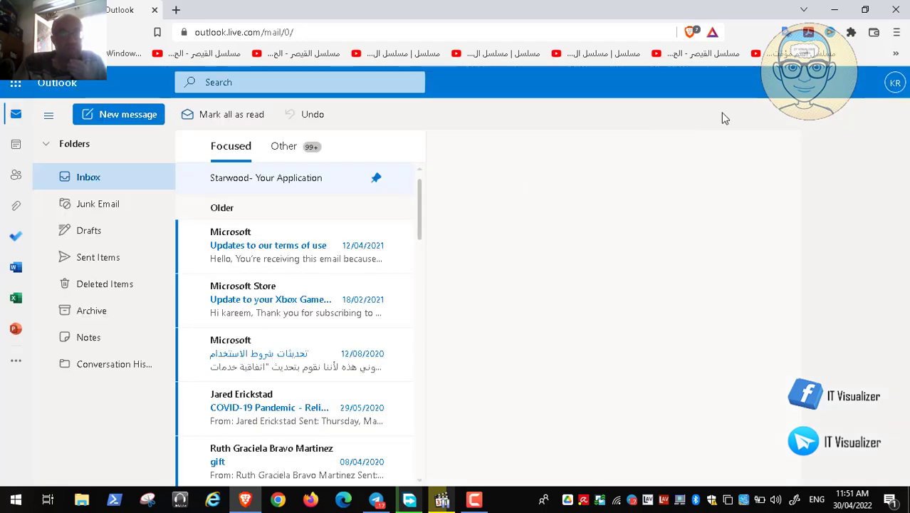
Sign out of Outlook from the account panel, return to Microsoft sign-in, and minimize Brave.
left_click(895, 84)
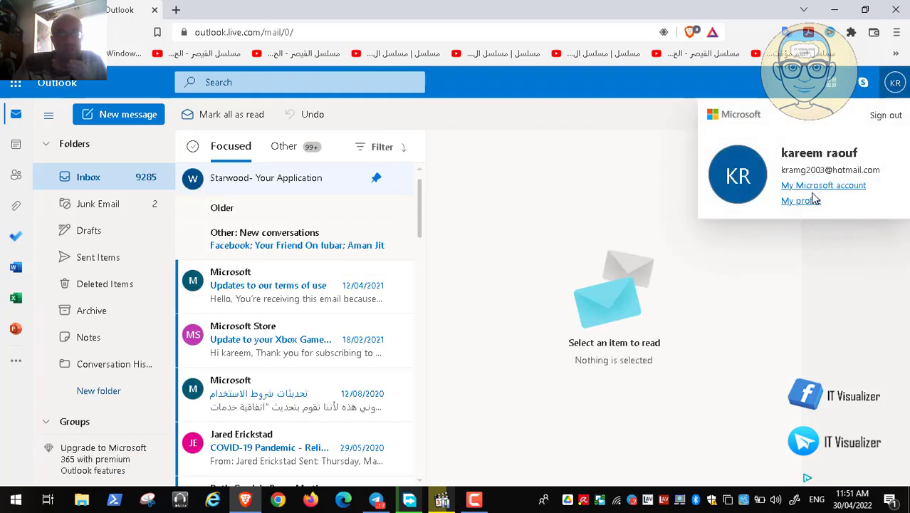
left_click(885, 116)
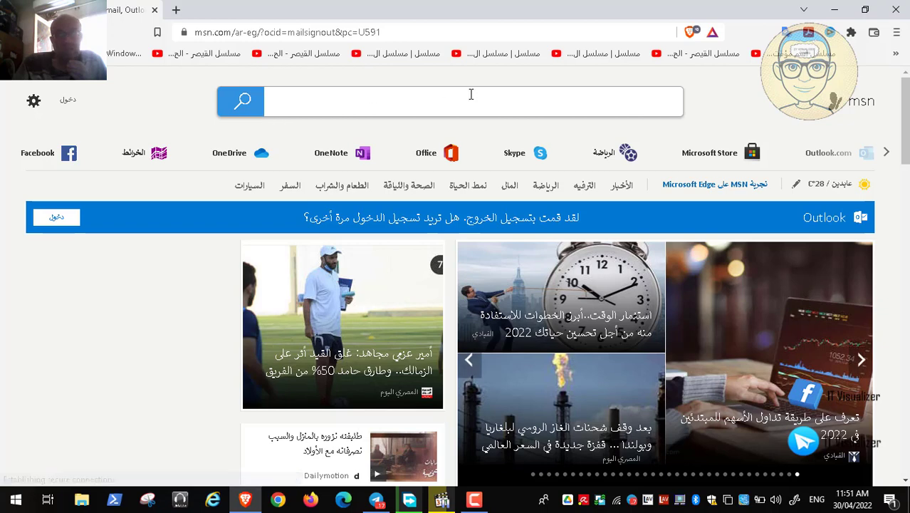
left_click(67, 104)
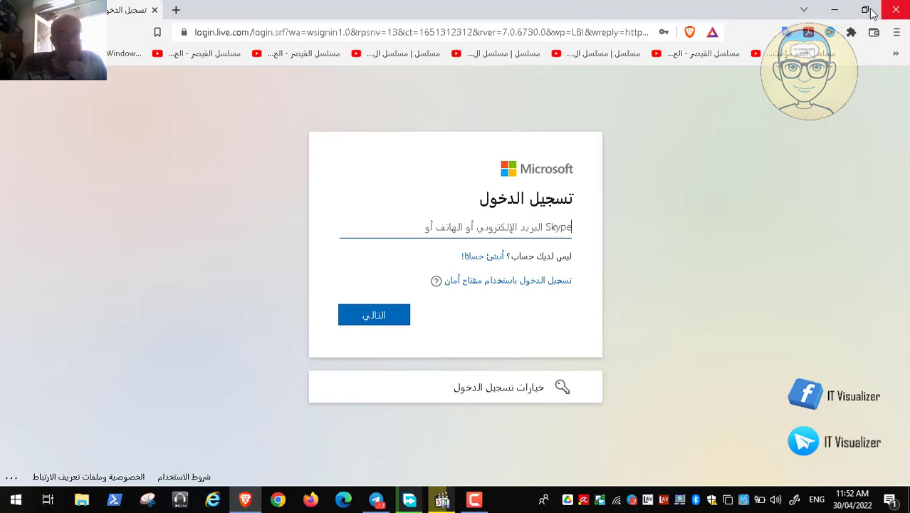
left_click(836, 12)
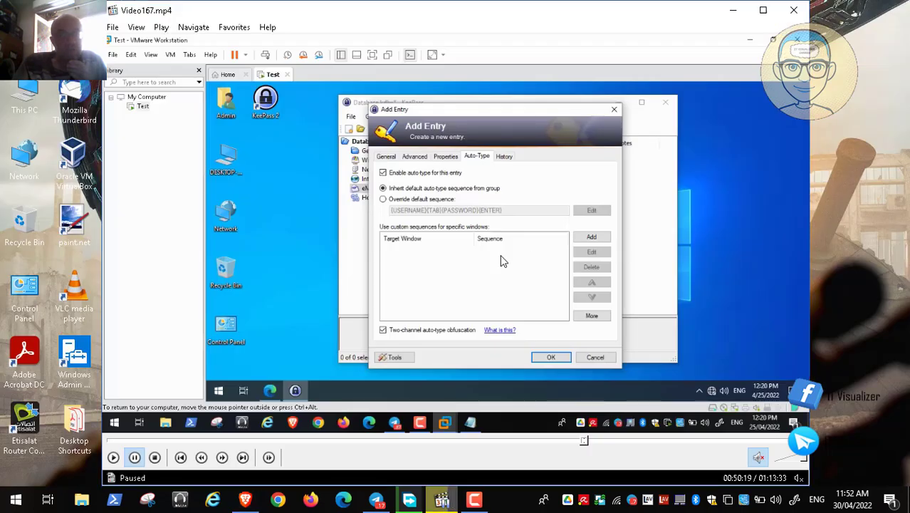
Bring up the screen recorder panel and resume the tutorial video.
left_click(487, 501)
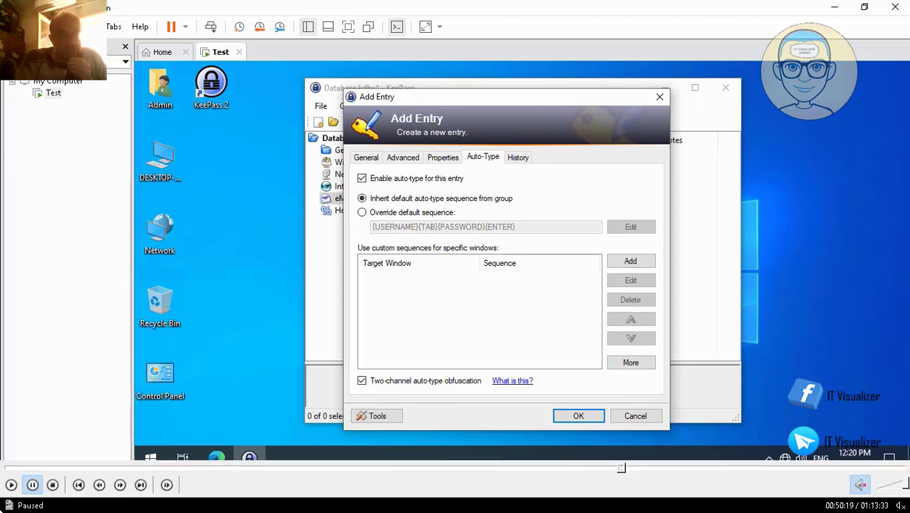
left_click(8, 489)
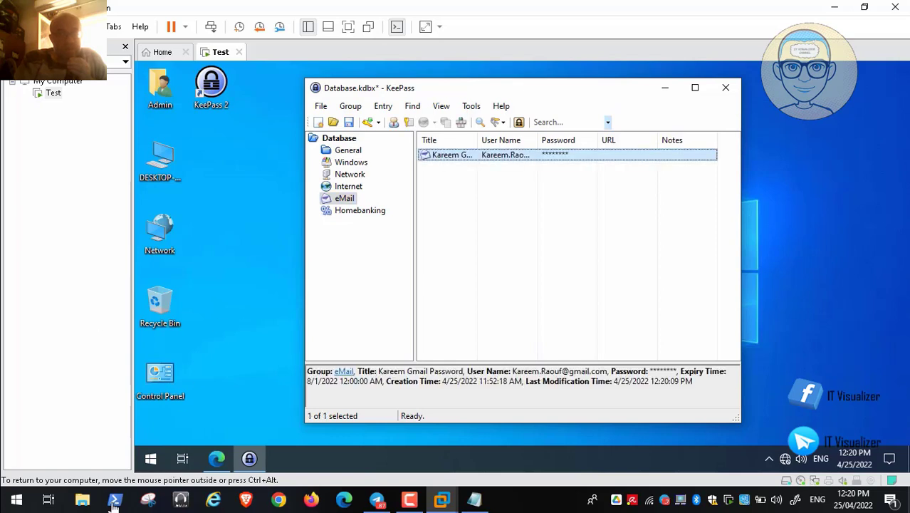
Pause and then resume the tutorial video showing the widened Title column.
mouse_move(55, 498)
left_click(32, 484)
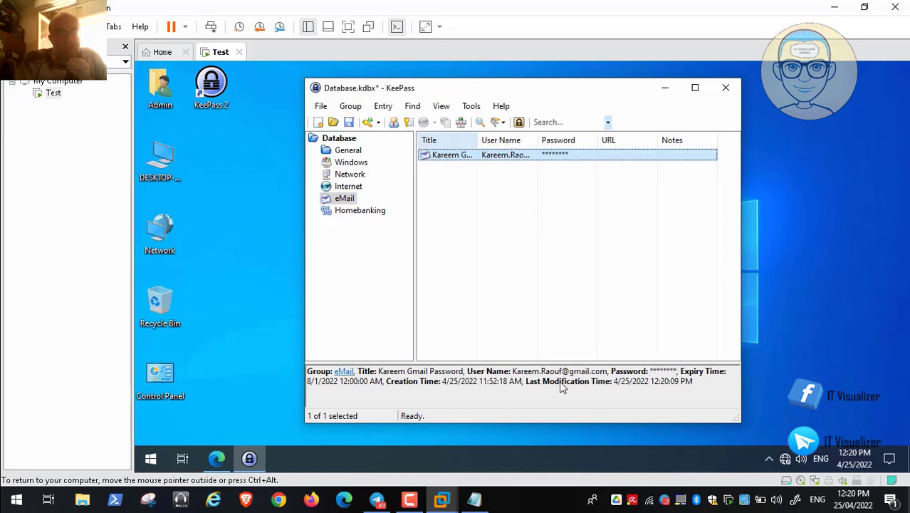
mouse_move(6, 502)
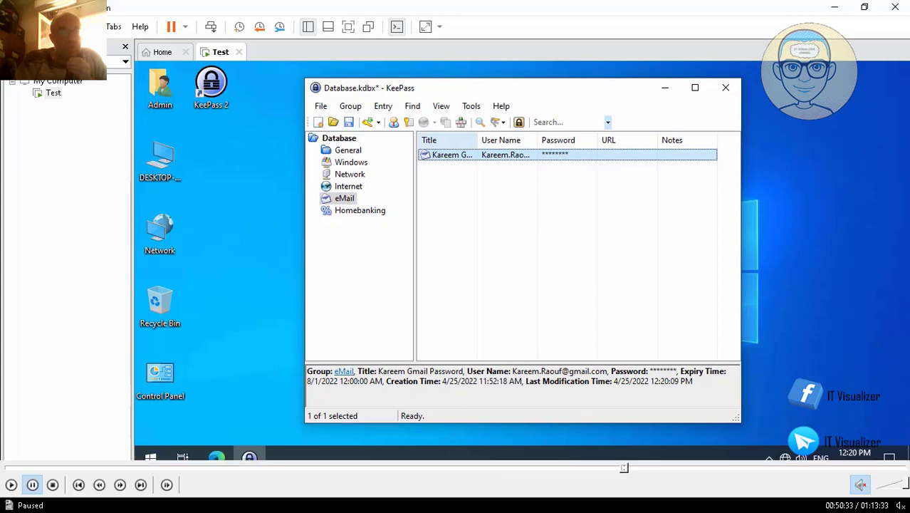
left_click(11, 485)
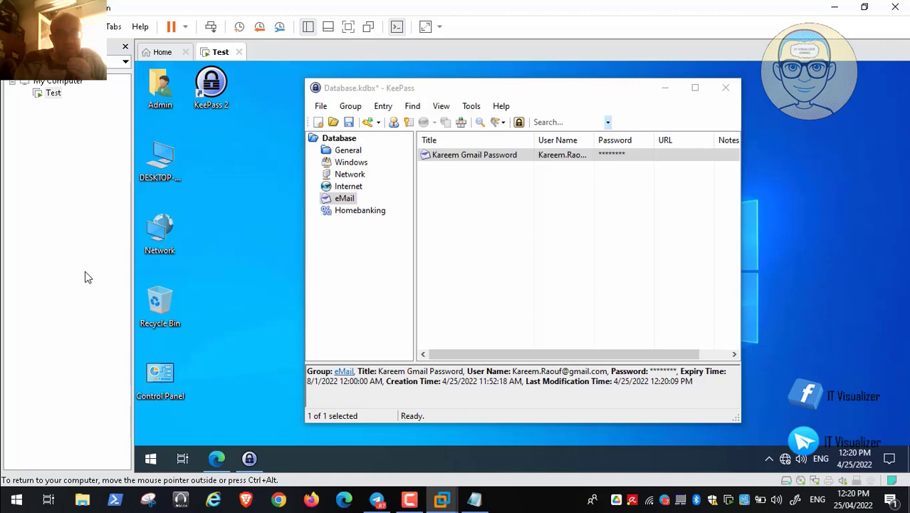
mouse_move(627, 471)
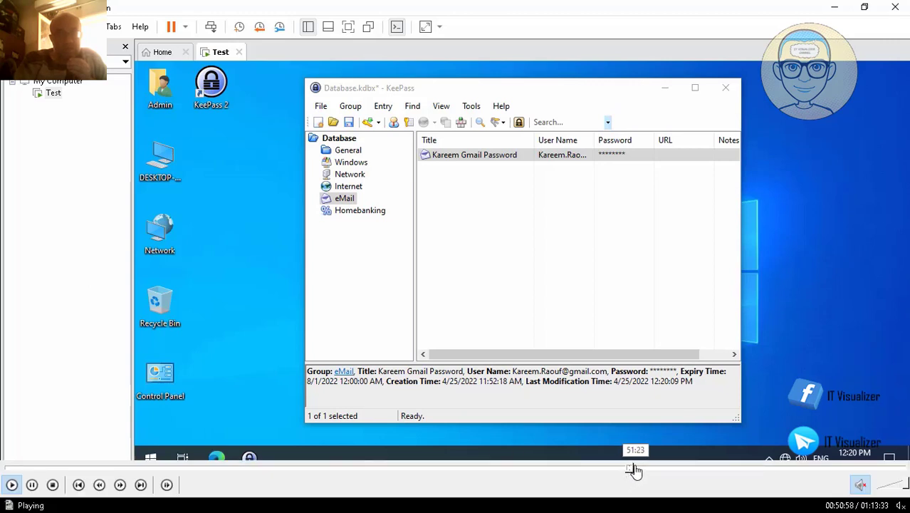
Skip the tutorial video ahead to the next step.
left_click(639, 470)
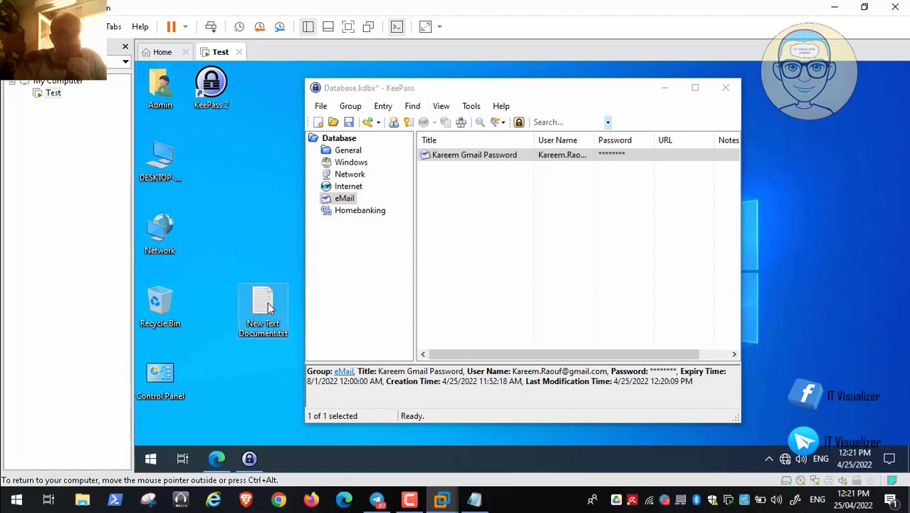
mouse_move(689, 473)
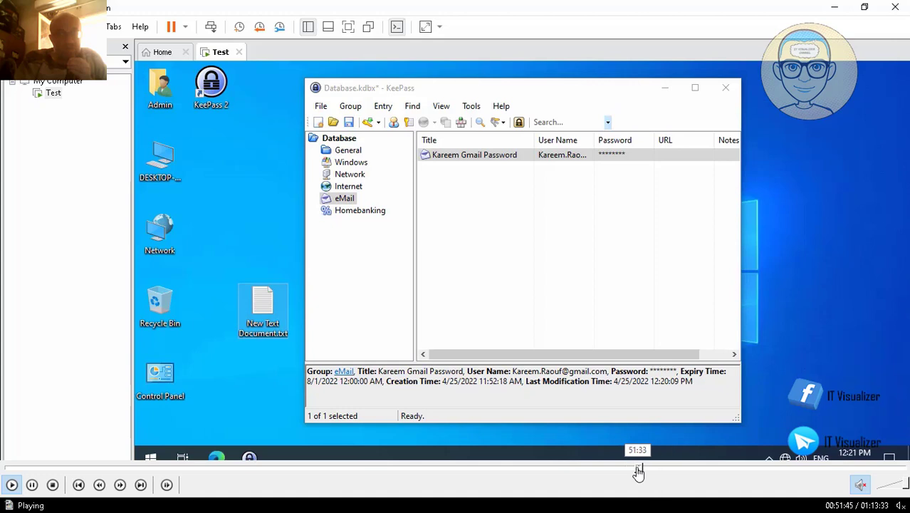
left_click(638, 471)
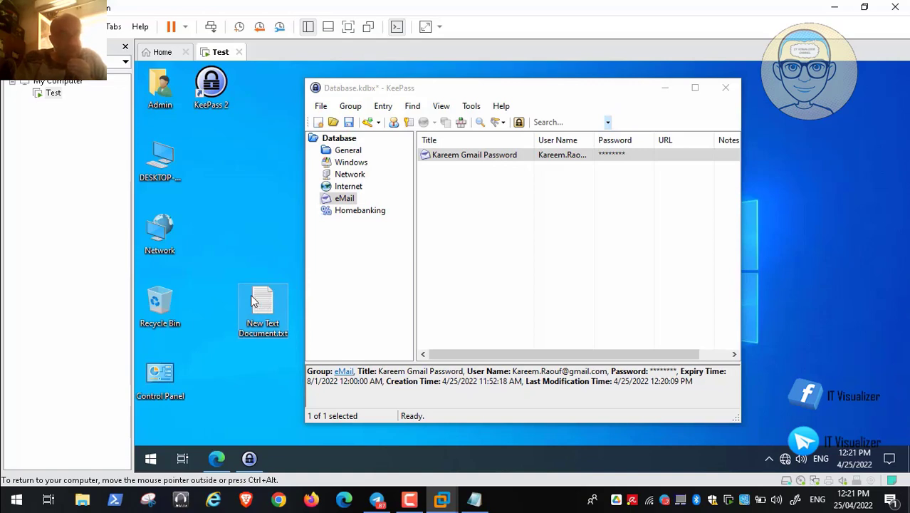
Open New Text Document.txt from the desktop in Notepad, with KeePass brought back in front.
key("ctrl+alt")
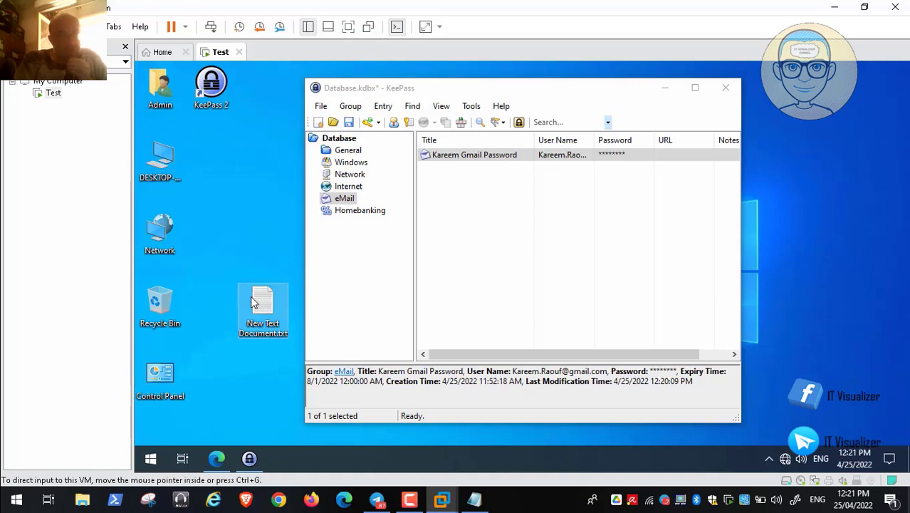
double_click(253, 302)
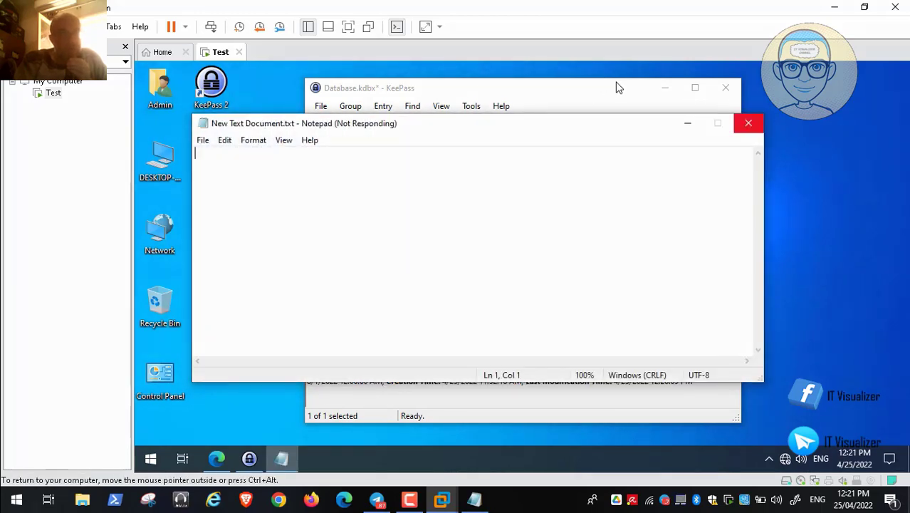
left_click(566, 89)
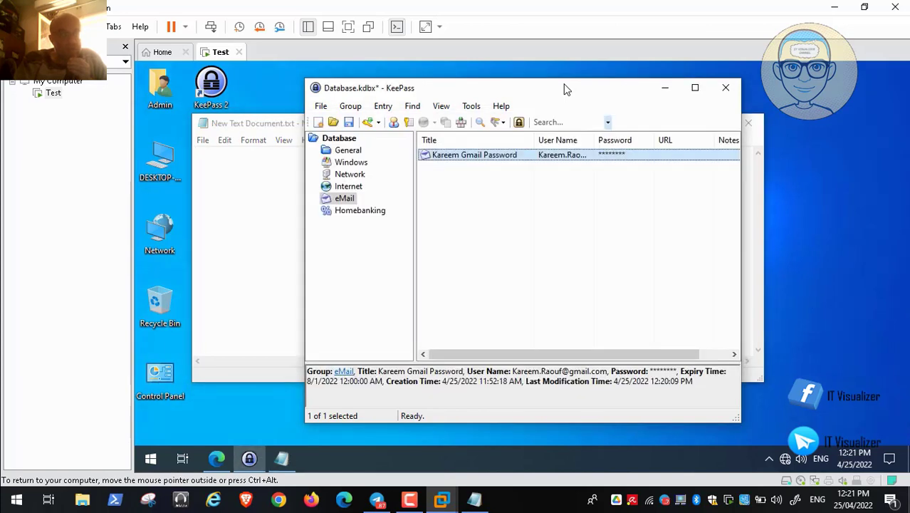
Auto-type the Gmail entry's user name and password into Notepad from its context menu.
right_click(507, 157)
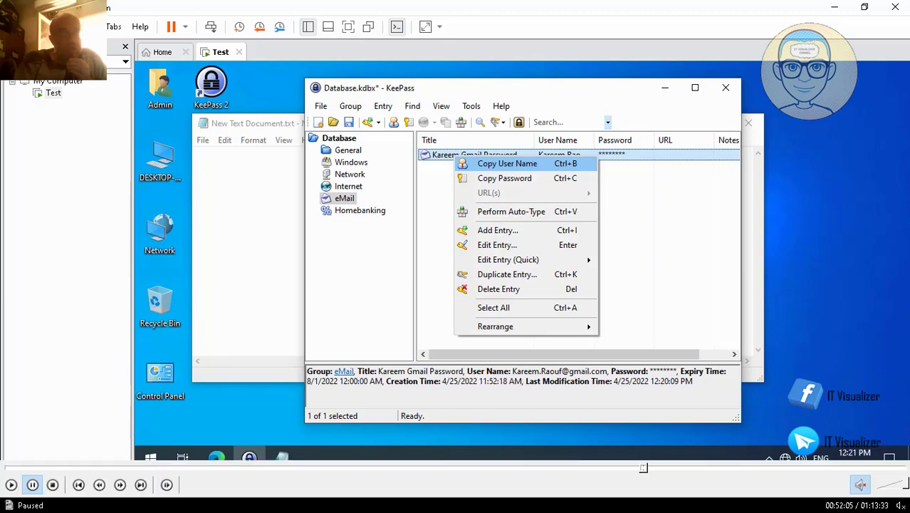
left_click(11, 485)
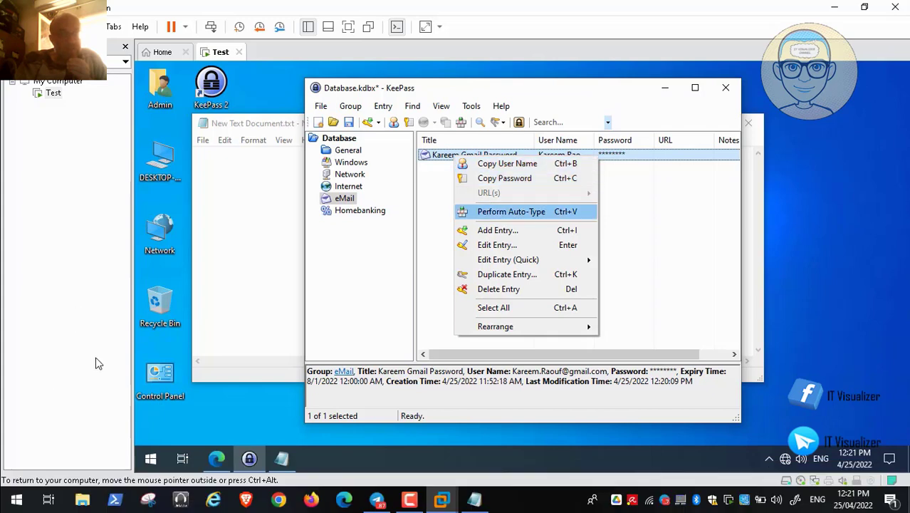
mouse_move(32, 486)
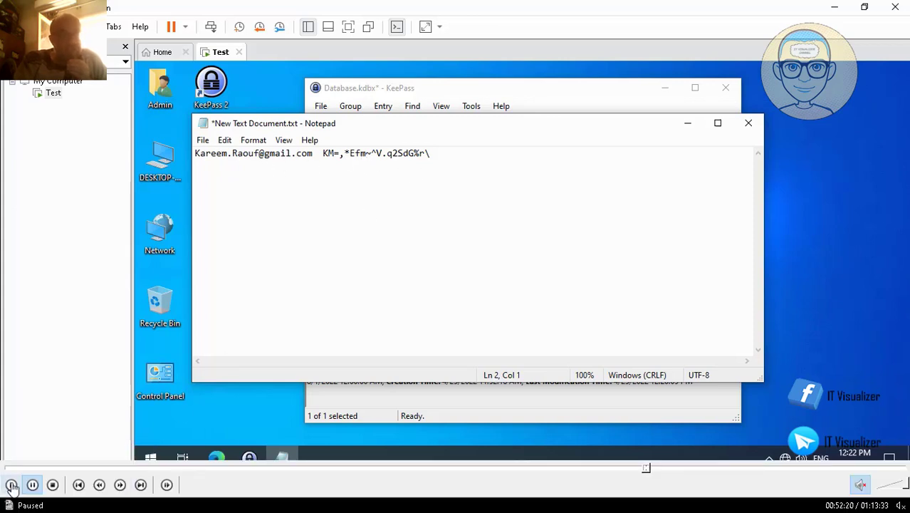
left_click(12, 487)
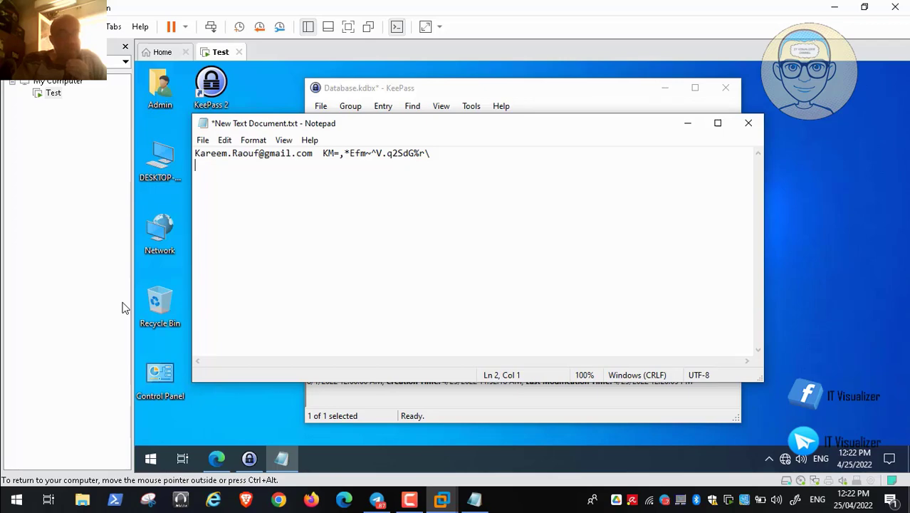
Auto-type the Gmail entry's credentials into Notepad via its Shift+F10 context menu.
key("super+Down")
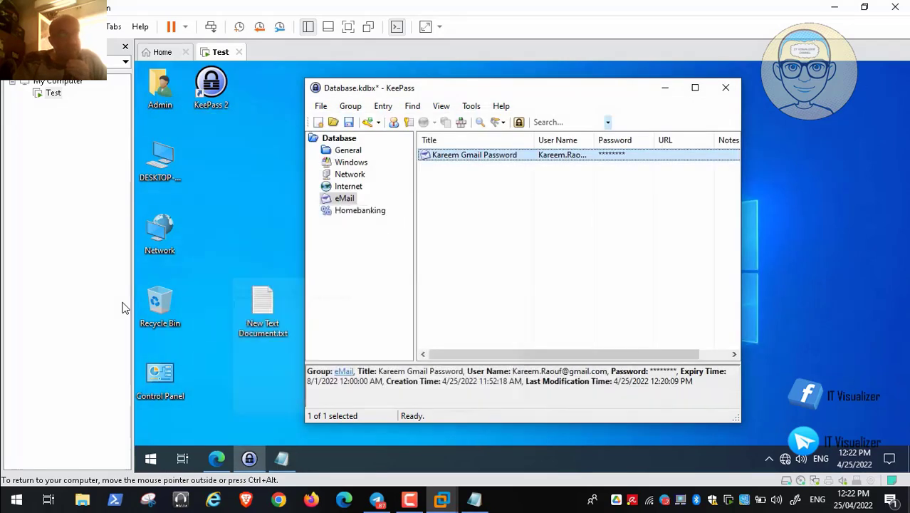
key("shift+F10")
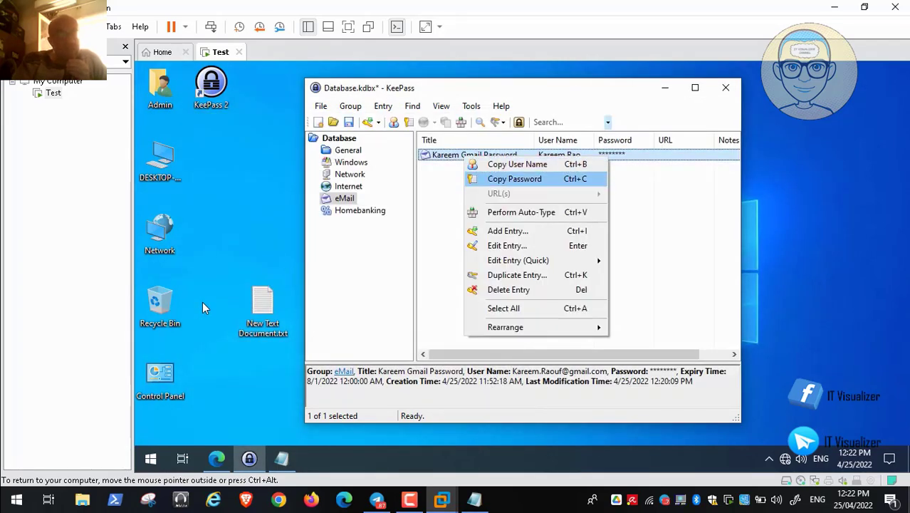
key("ctrl+v")
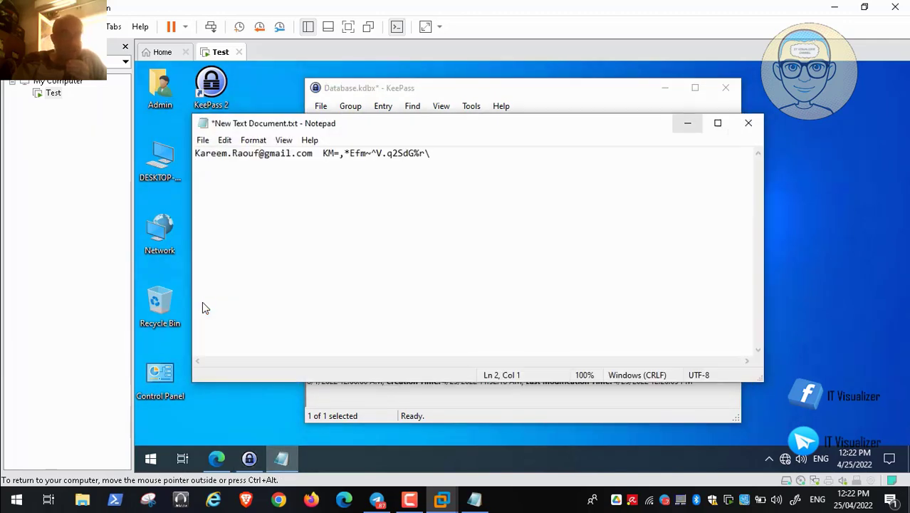
key("super+Down")
key("shift+F10")
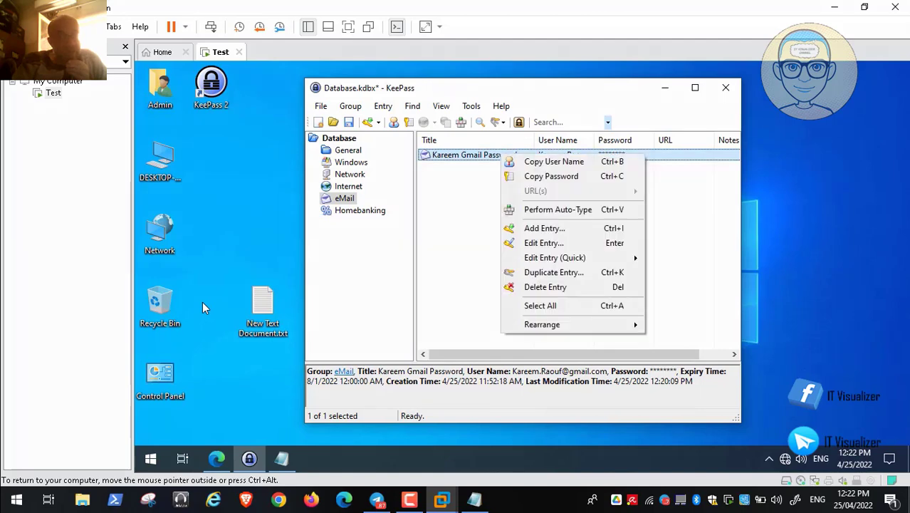
key("Down")
key("Down")
key("Down")
key("Down")
key("Down")
key("Up")
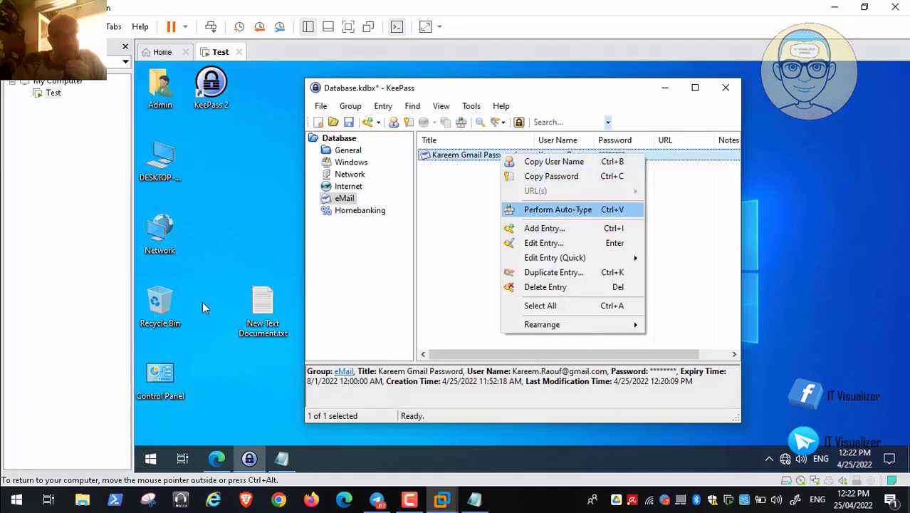
key("Return")
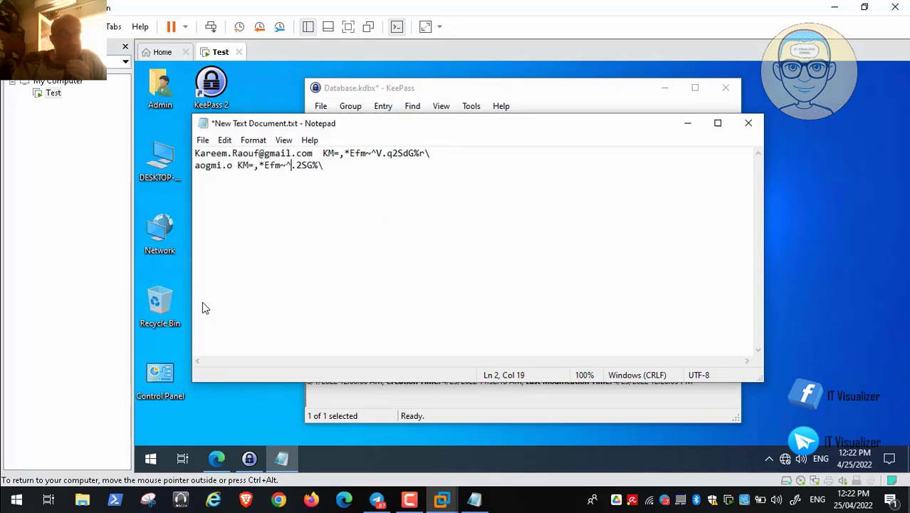
Delete the garbled credential line in Notepad and auto-type the Gmail entry again.
key("BackSpace")
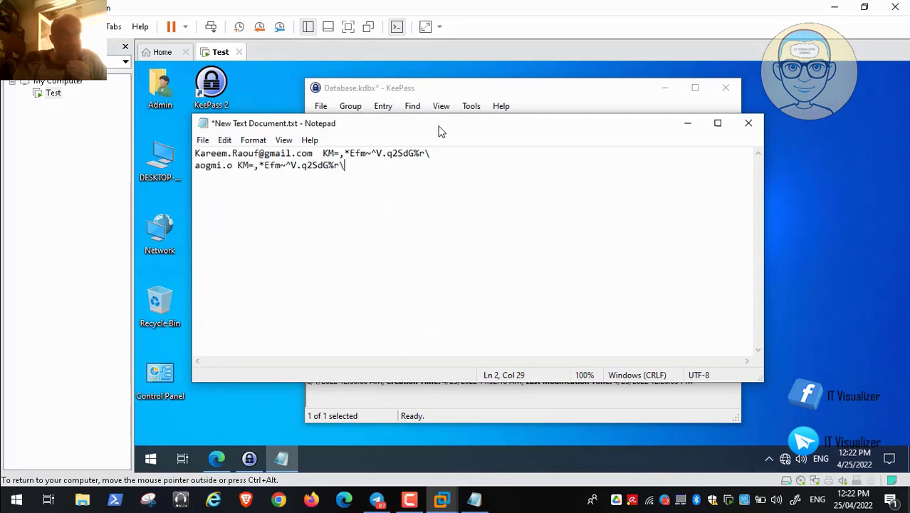
key("BackSpace")
key("BackSpace")
key("BackSpace")
key("BackSpace")
key("BackSpace")
key("BackSpace")
key("BackSpace")
key("BackSpace")
key("BackSpace")
key("BackSpace")
key("BackSpace")
key("BackSpace")
key("BackSpace")
key("BackSpace")
key("BackSpace")
key("BackSpace")
key("BackSpace")
key("BackSpace")
key("BackSpace")
key("BackSpace")
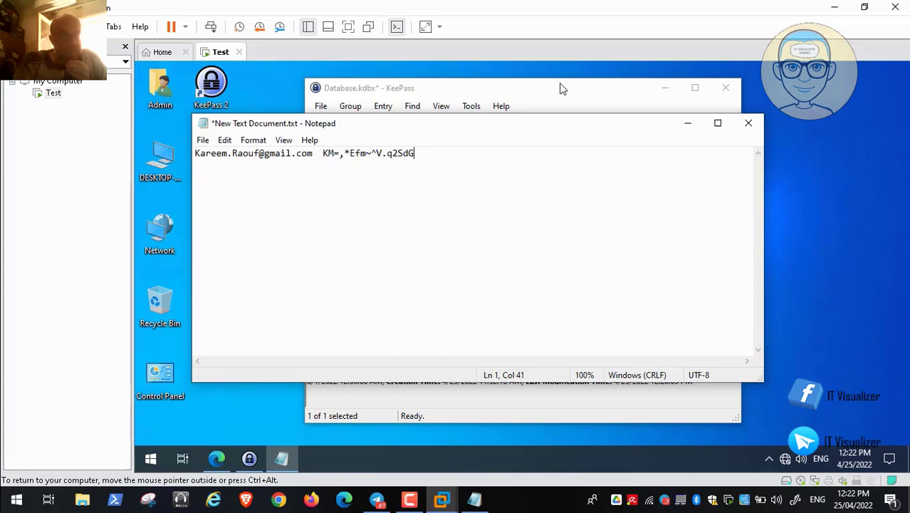
key("Return")
left_click(562, 97)
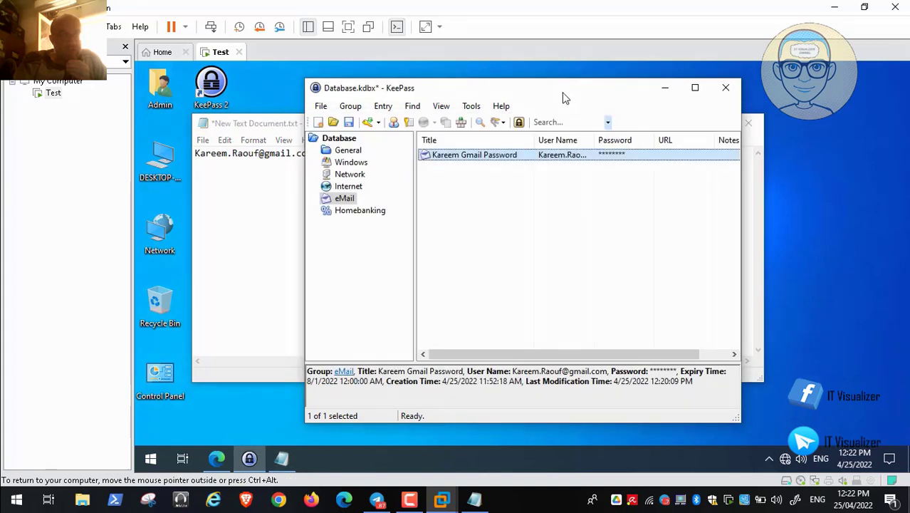
right_click(483, 155)
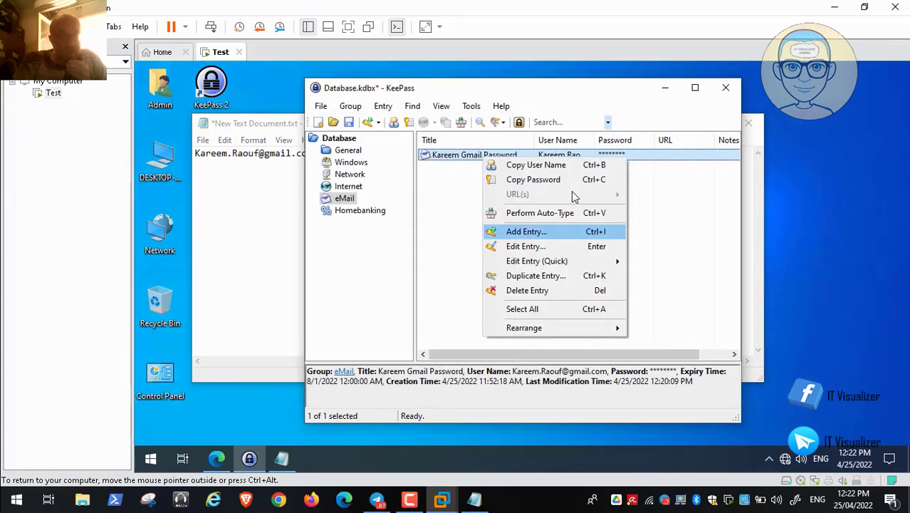
left_click(571, 213)
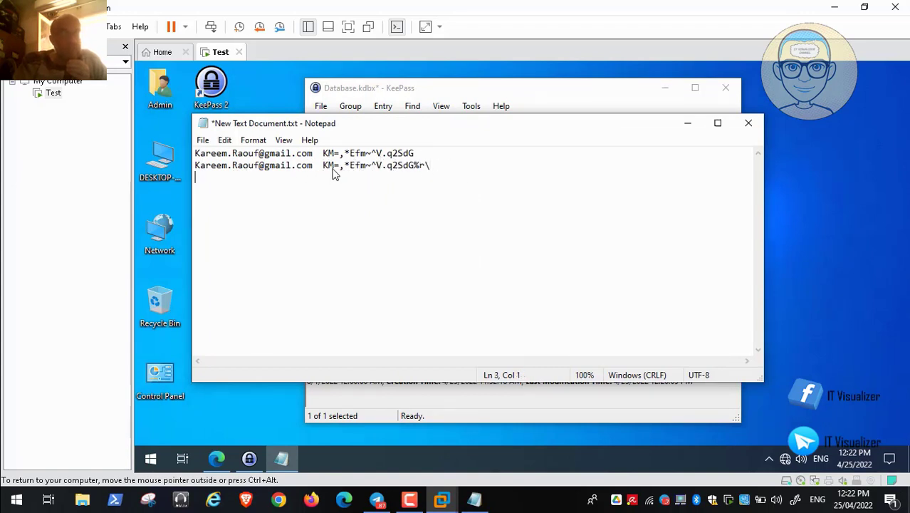
Open the Gmail entry's details, reveal its 20-character password, and confirm with OK.
left_click(688, 124)
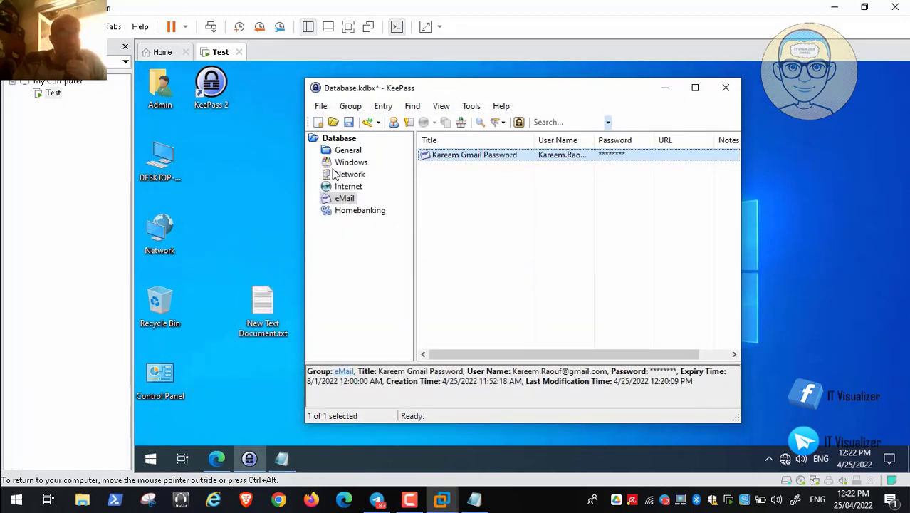
key("Return")
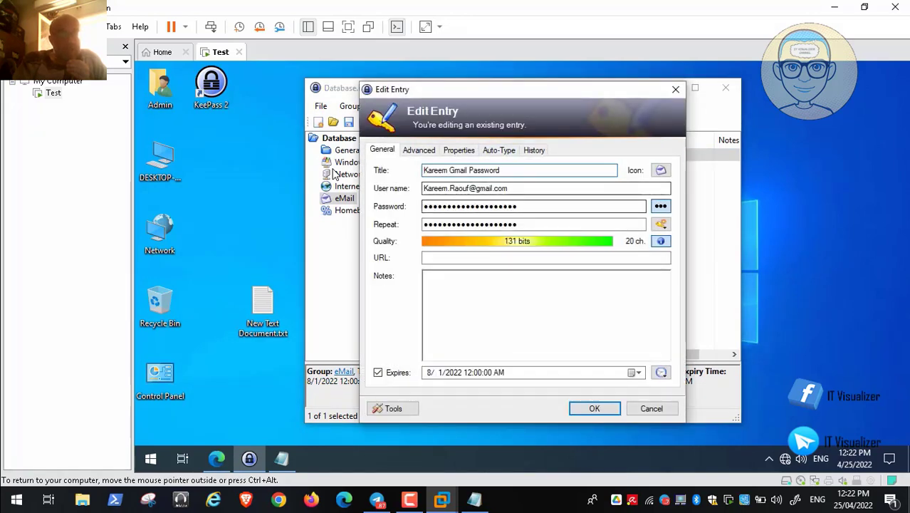
left_click(661, 206)
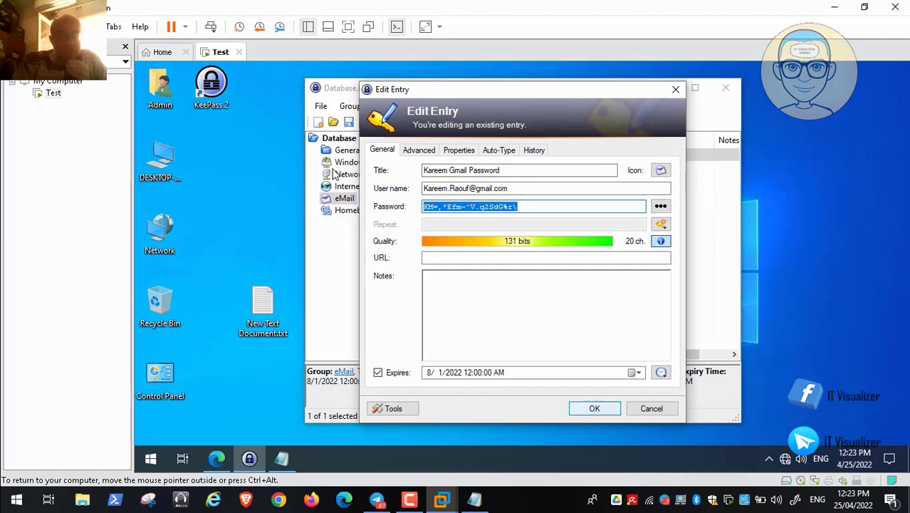
left_click(594, 408)
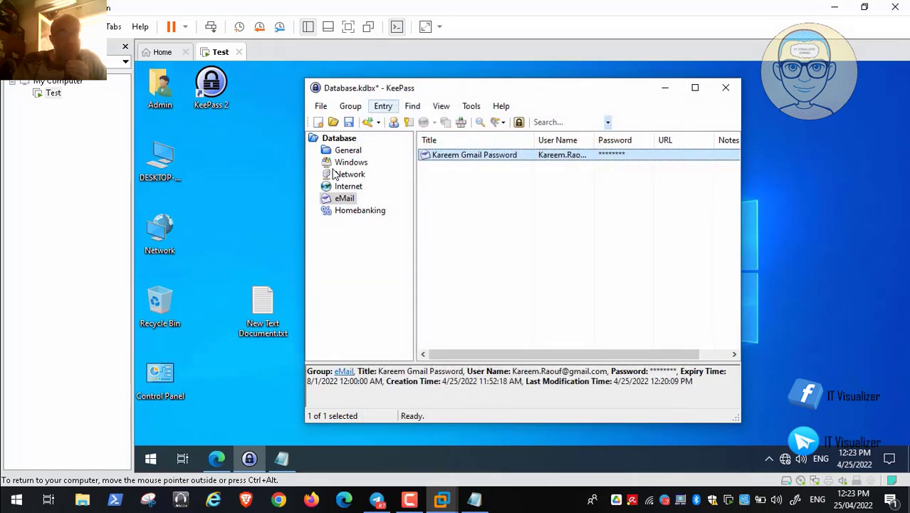
left_click(320, 105)
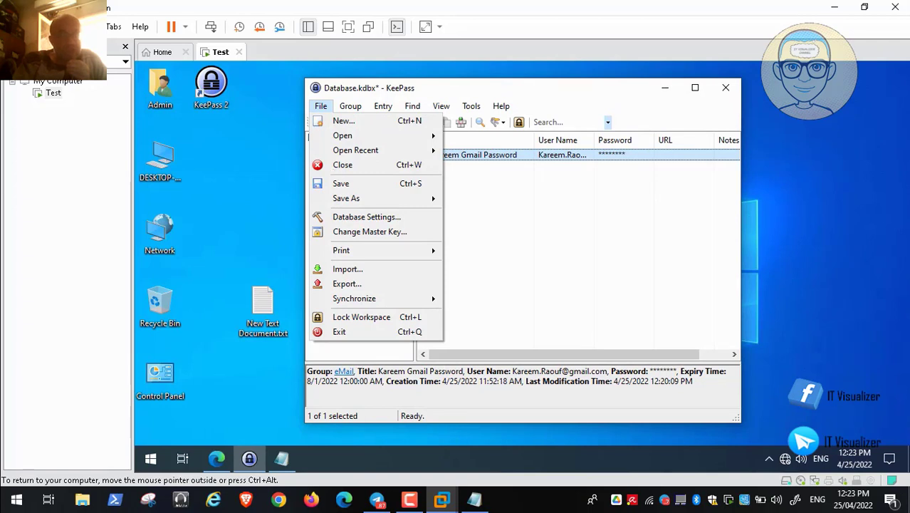
Open KeePass Options on the Security tab, showing clipboard auto-clear at 12 seconds.
mouse_move(350, 106)
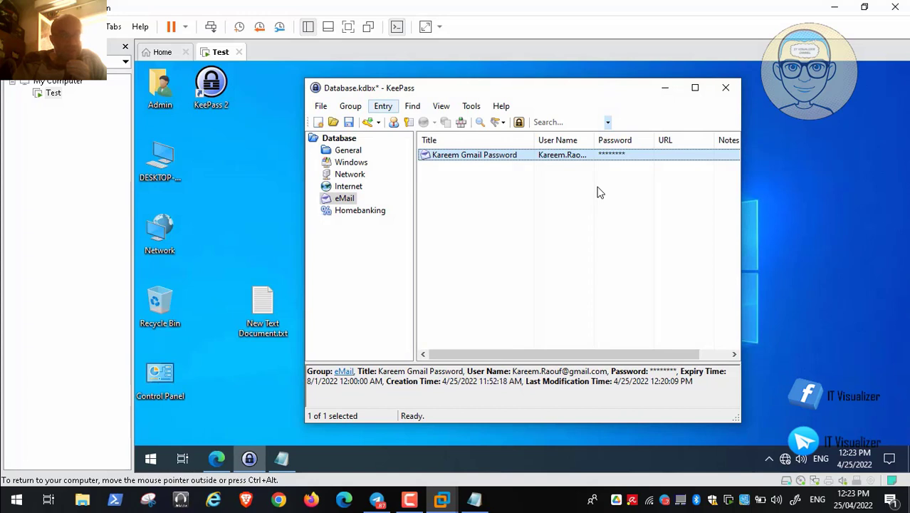
left_click(413, 106)
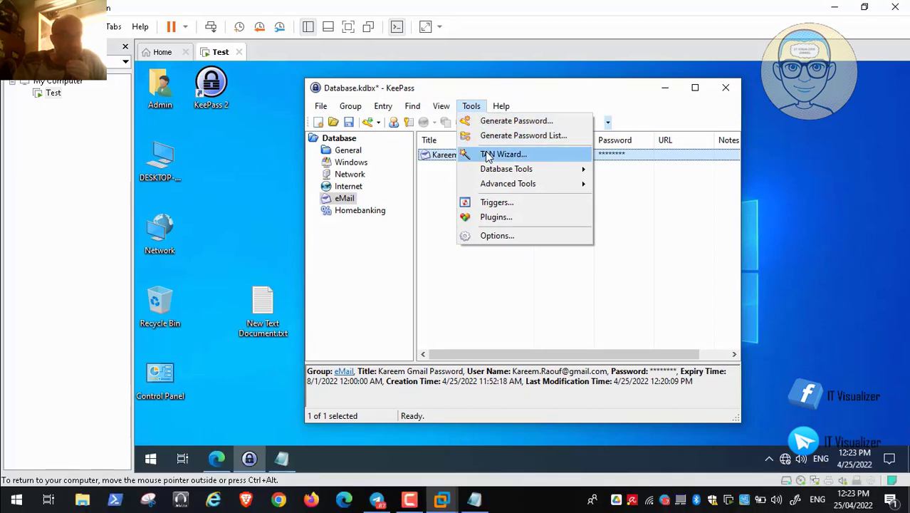
mouse_move(491, 169)
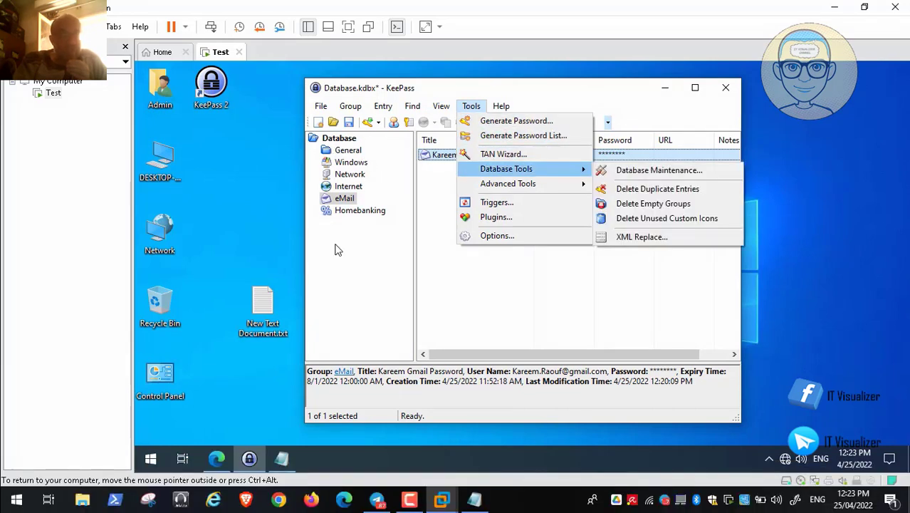
mouse_move(30, 492)
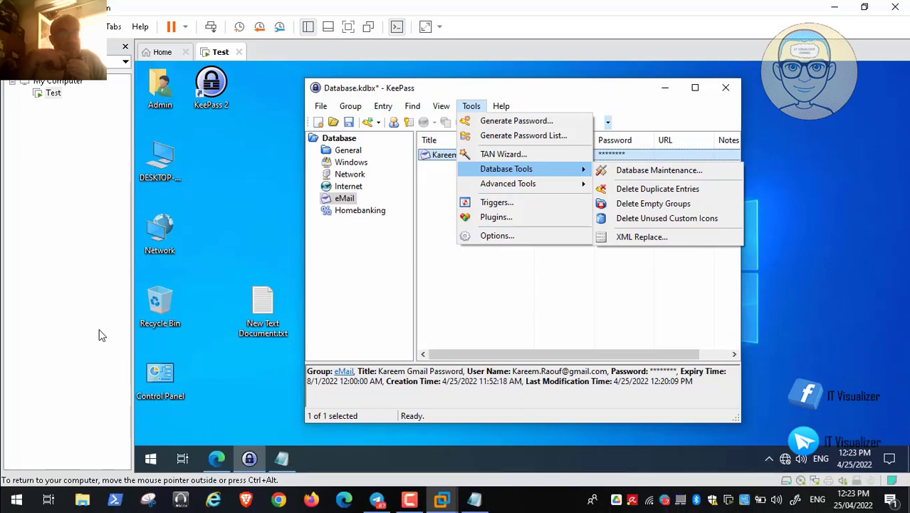
mouse_move(508, 183)
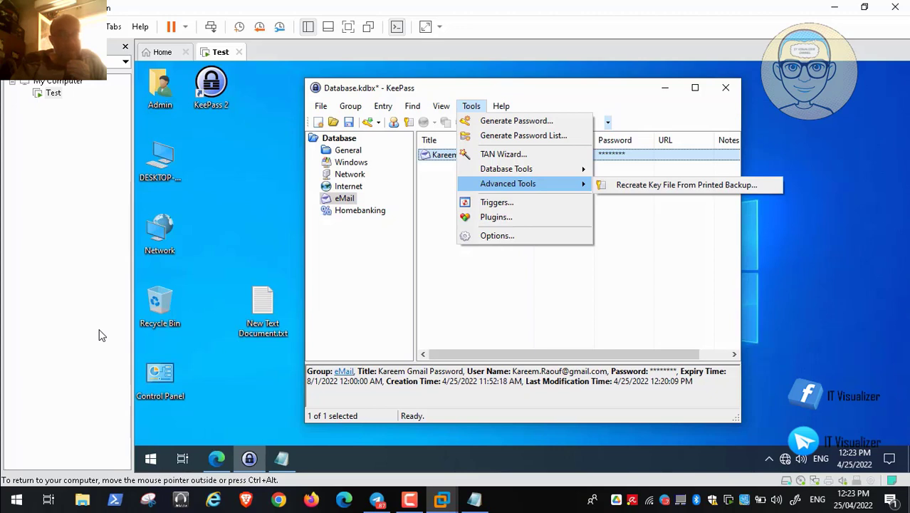
left_click(497, 236)
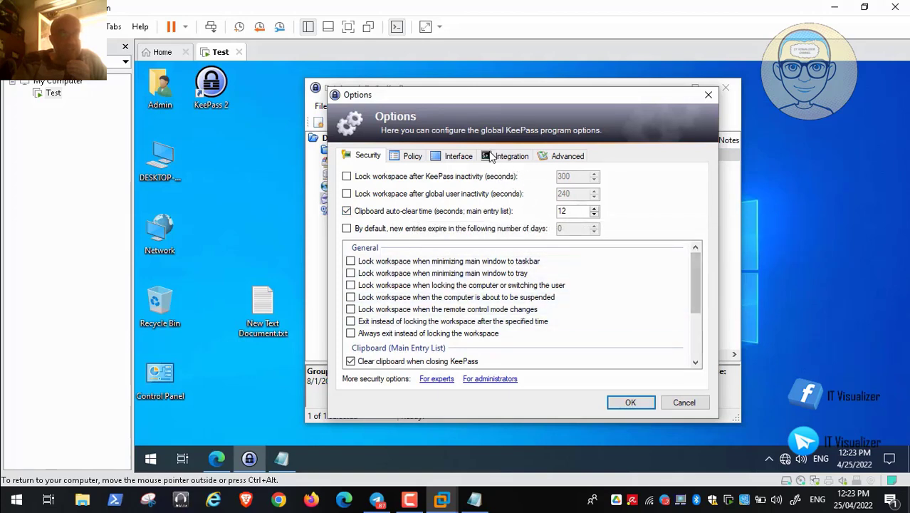
Scroll through the Security settings list, then view the Policy and Interface tabs.
scroll(419, 116, "down", 1)
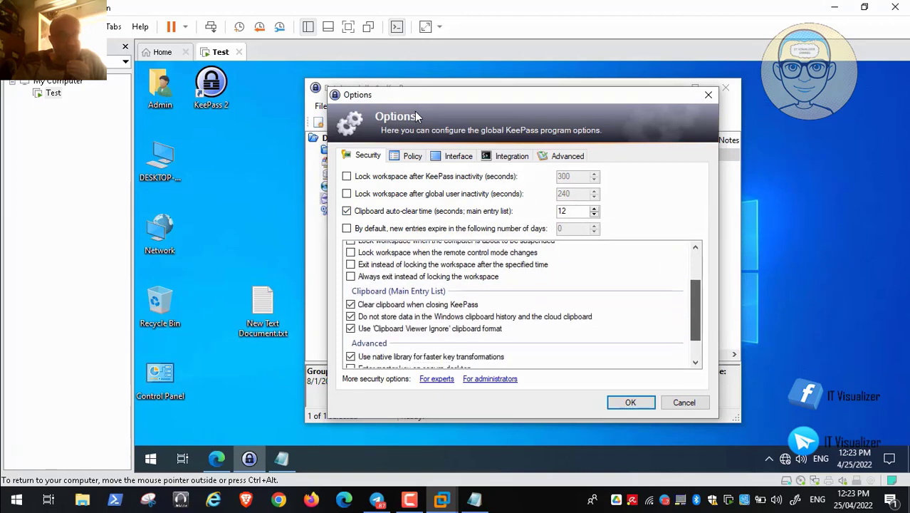
scroll(419, 116, "down", 1)
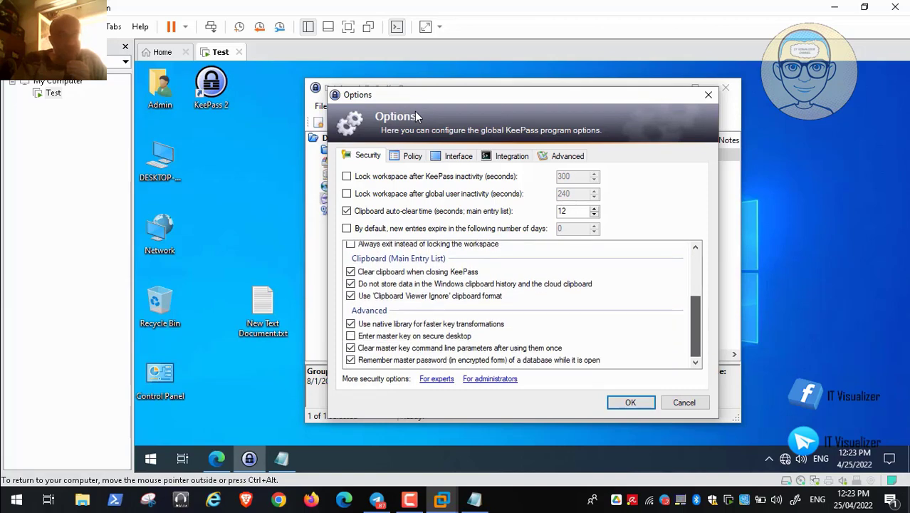
scroll(472, 103, "up", 3)
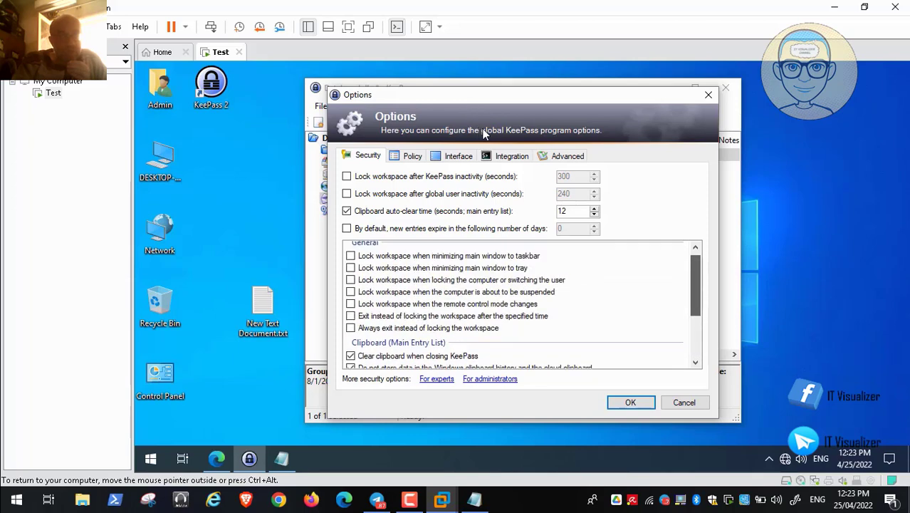
left_click(412, 156)
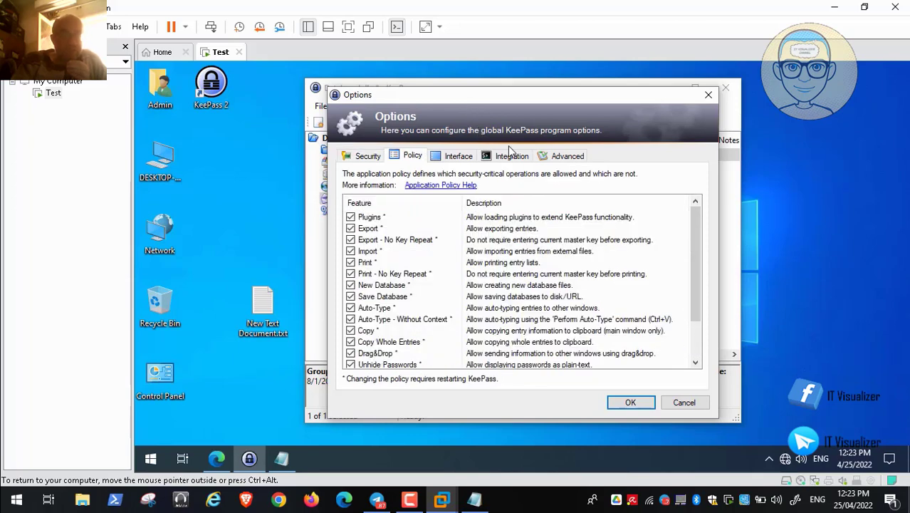
left_click(457, 156)
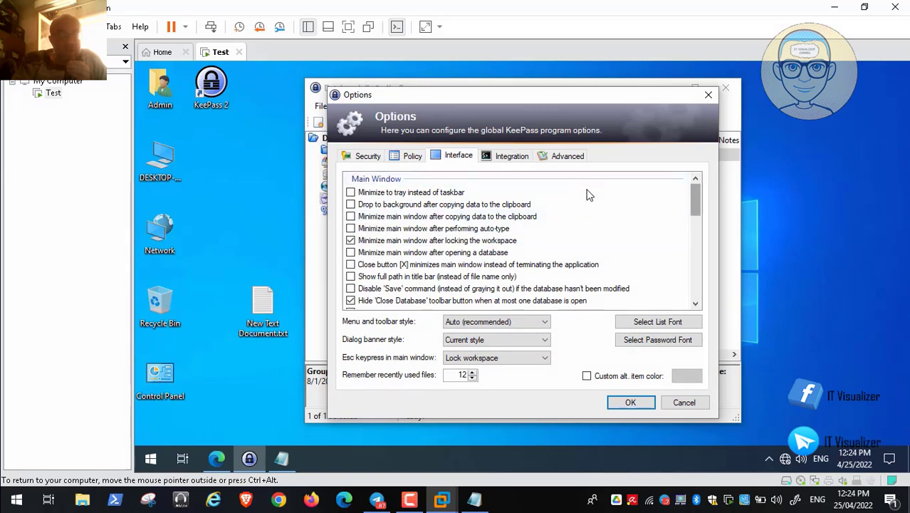
Scroll through the Interface options, then show the Integration tab with the Ctrl+Alt+A and Ctrl+Alt+K hot keys.
scroll(588, 195, "down", 2)
scroll(588, 194, "down", 1)
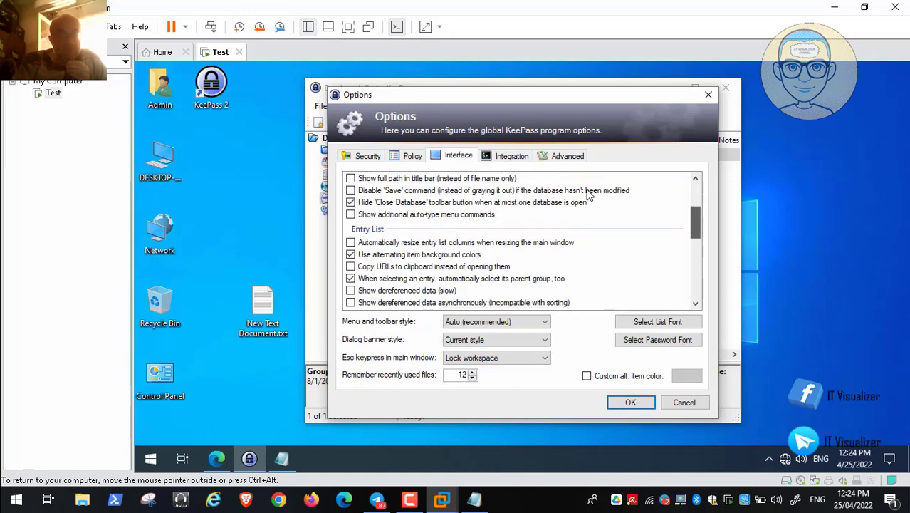
scroll(589, 194, "down", 1)
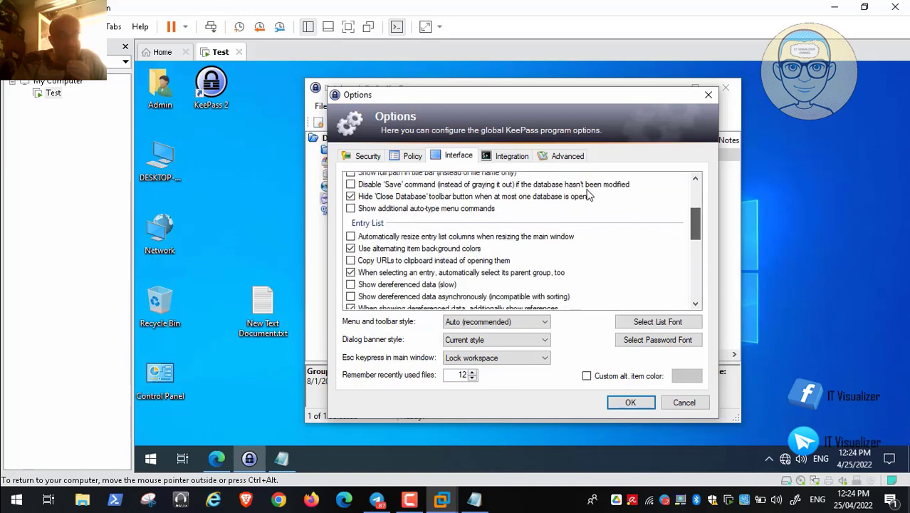
scroll(595, 203, "down", 1)
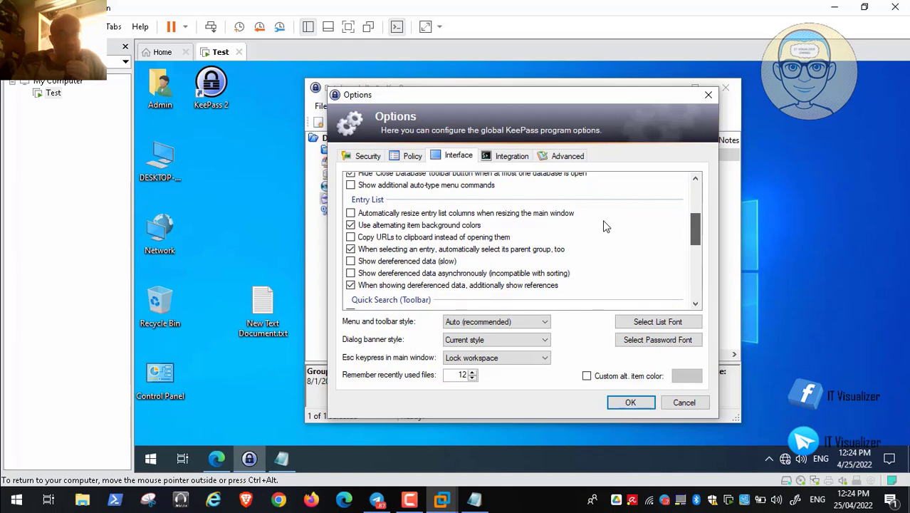
scroll(608, 227, "down", 2)
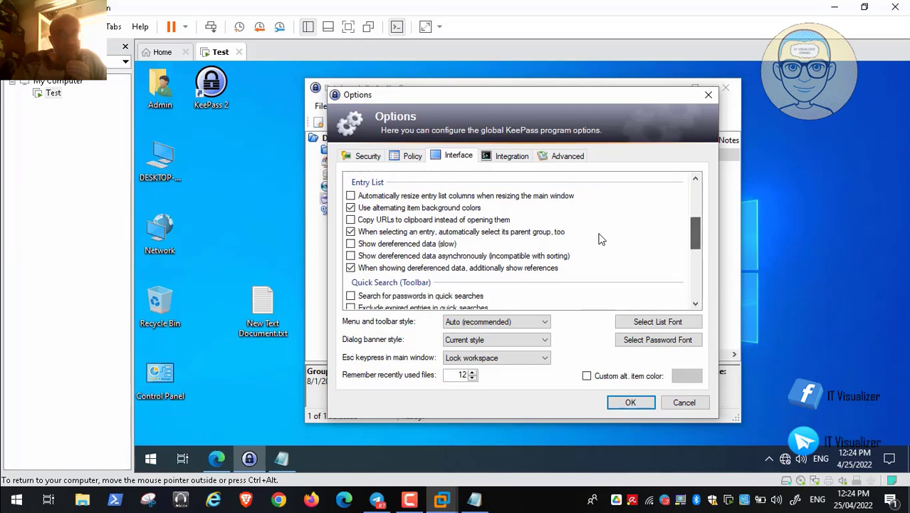
scroll(600, 240, "down", 4)
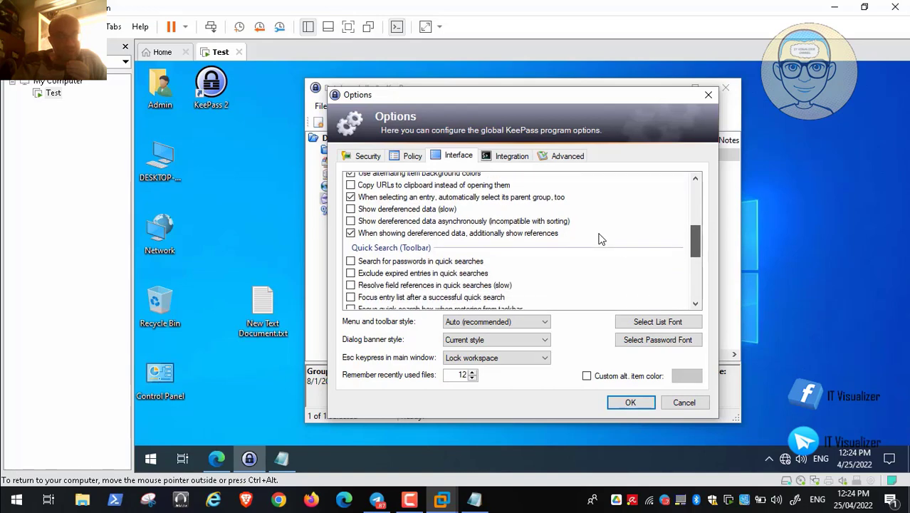
scroll(600, 239, "down", 4)
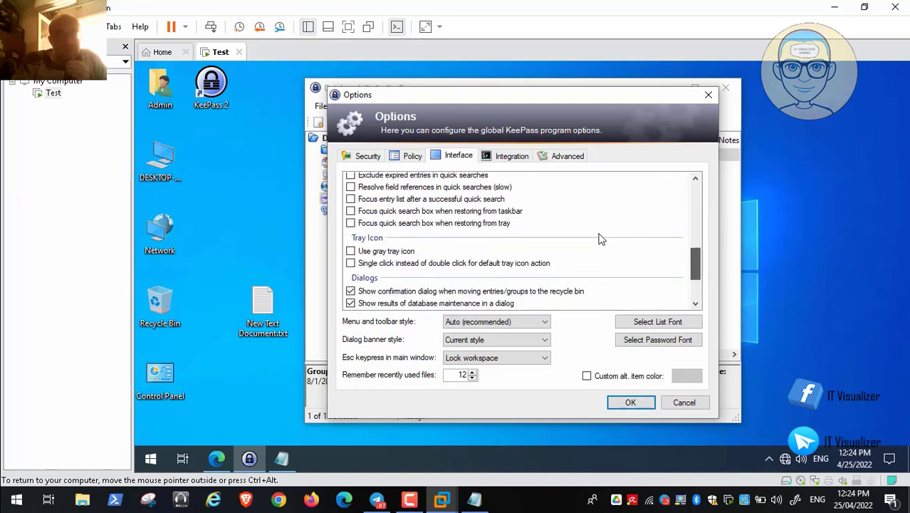
scroll(600, 239, "down", 1)
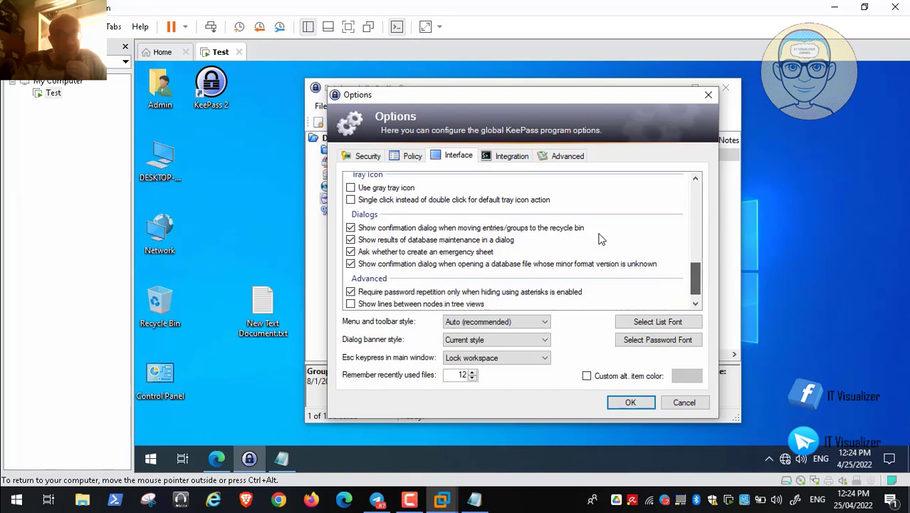
scroll(601, 239, "down", 1)
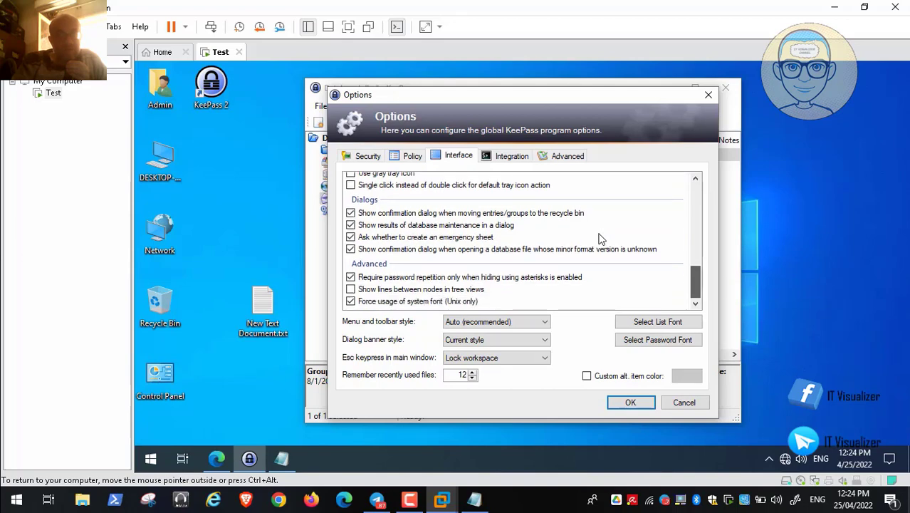
scroll(600, 240, "up", 1)
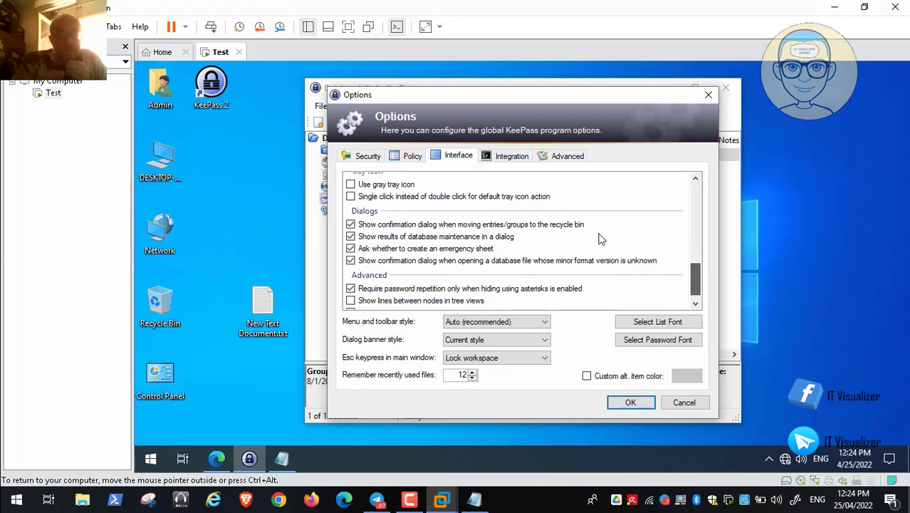
scroll(601, 240, "up", 10)
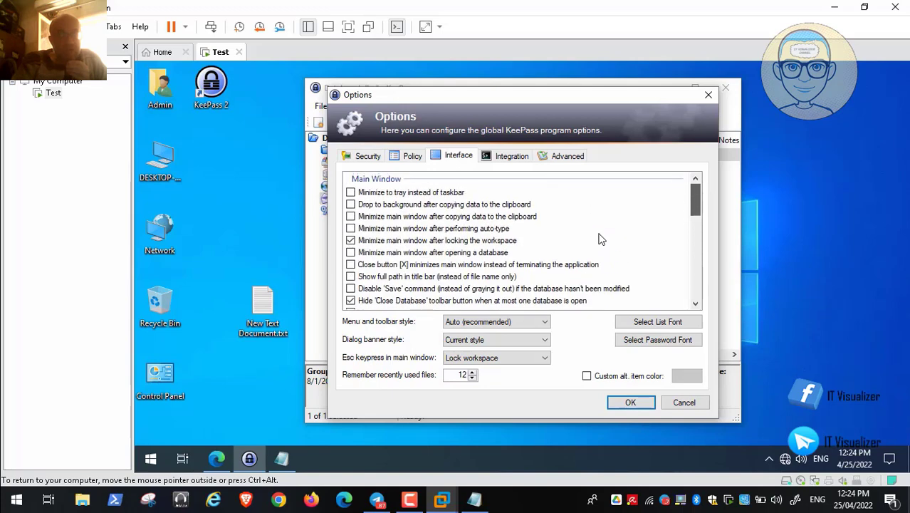
key("ctrl+Tab")
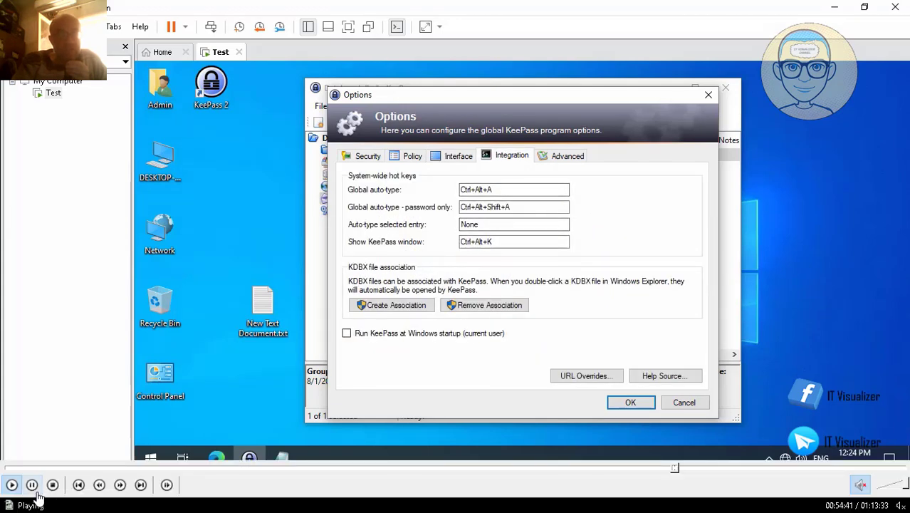
Show the Advanced tab of Options with its start-and-exit, database-opening and auto-type settings.
left_click(34, 487)
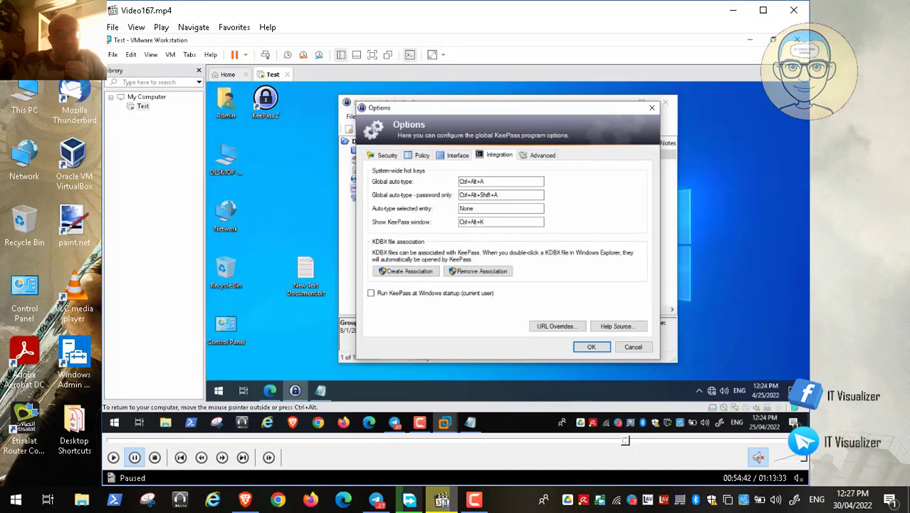
left_click(474, 502)
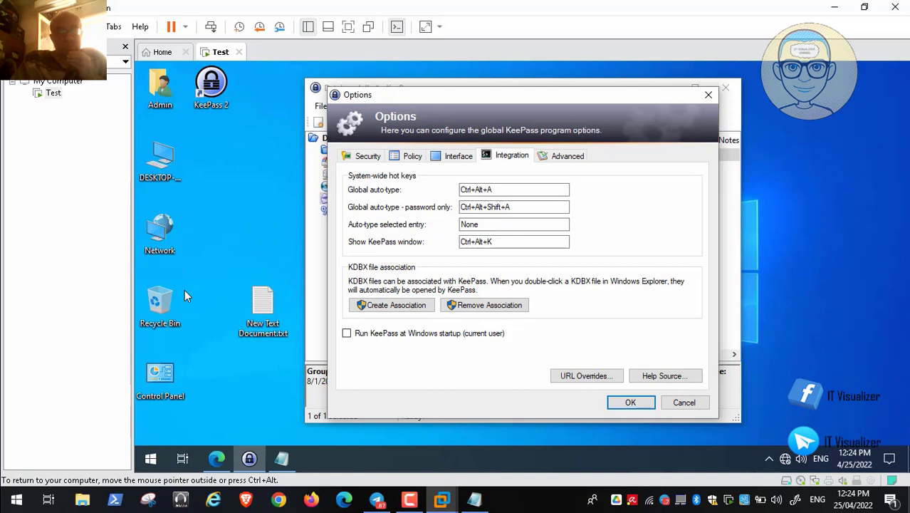
mouse_move(524, 479)
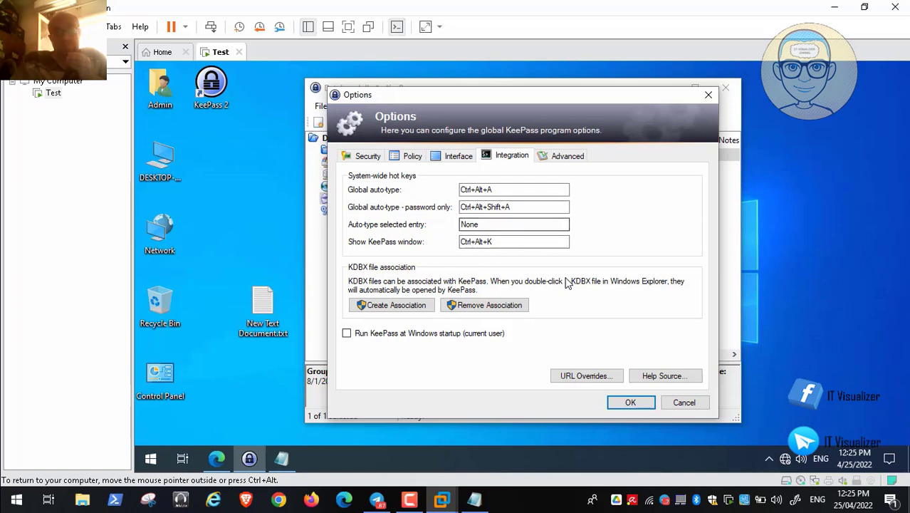
key("ctrl+Tab")
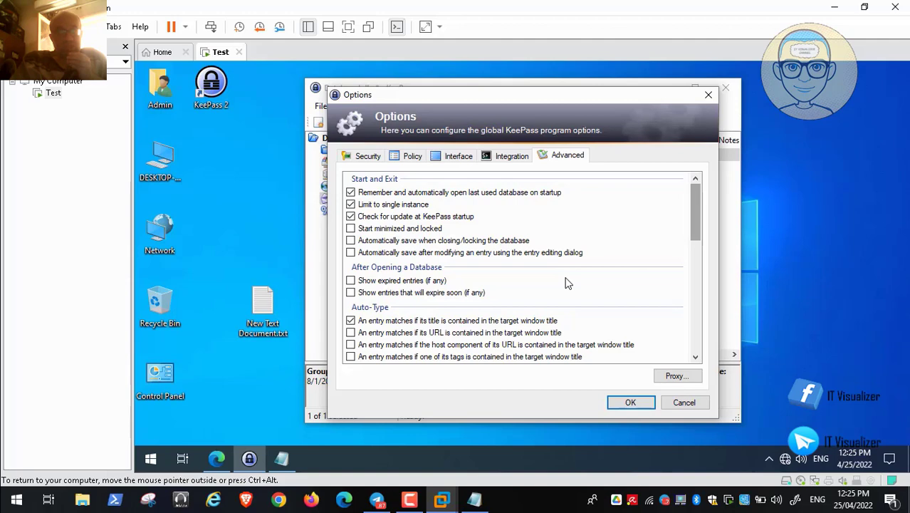
Review the full list of Advanced options, then close the Options dialog.
scroll(568, 283, "down", 1)
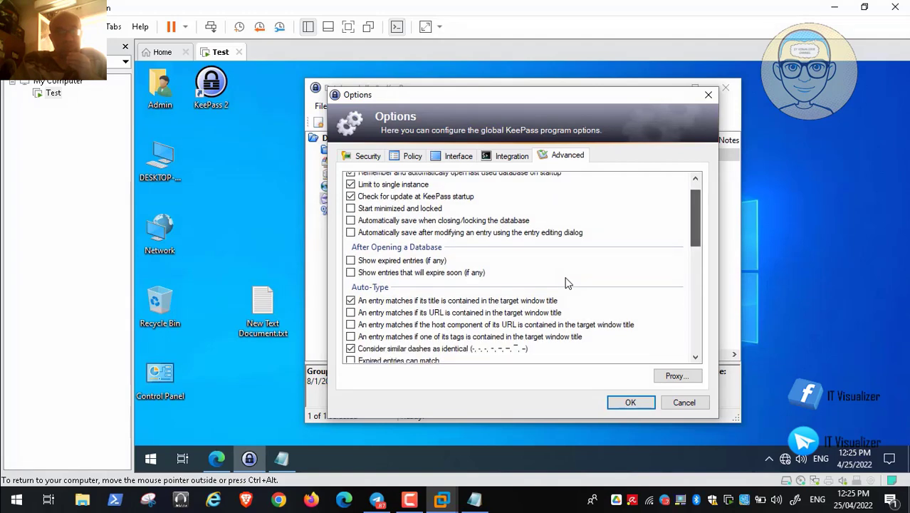
scroll(567, 282, "down", 3)
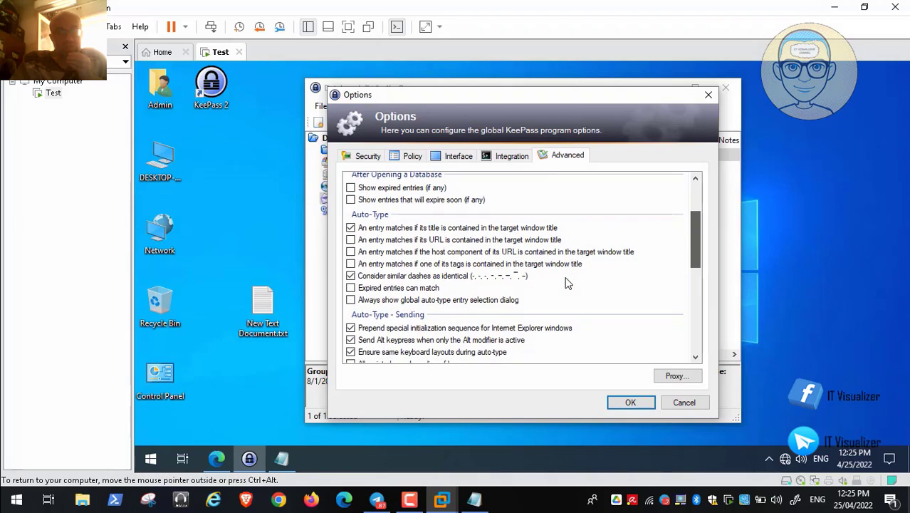
scroll(567, 283, "down", 1)
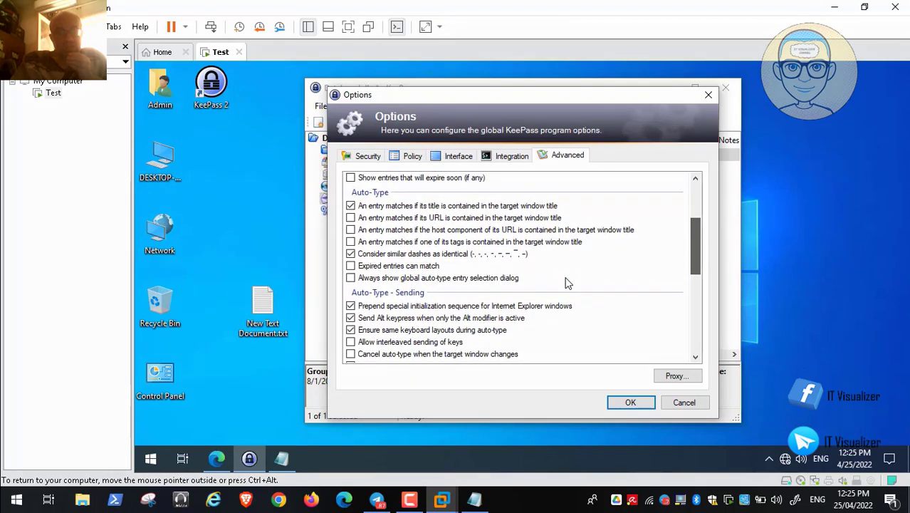
scroll(568, 283, "down", 2)
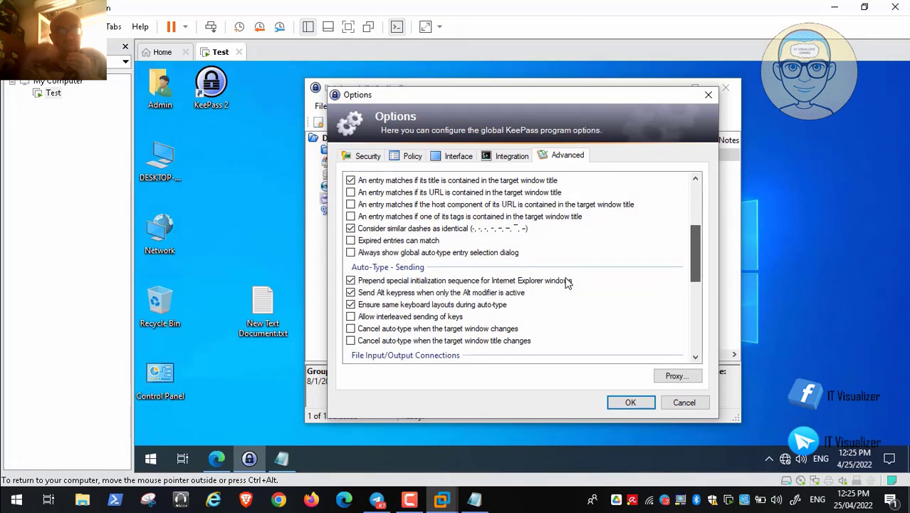
scroll(567, 283, "down", 1)
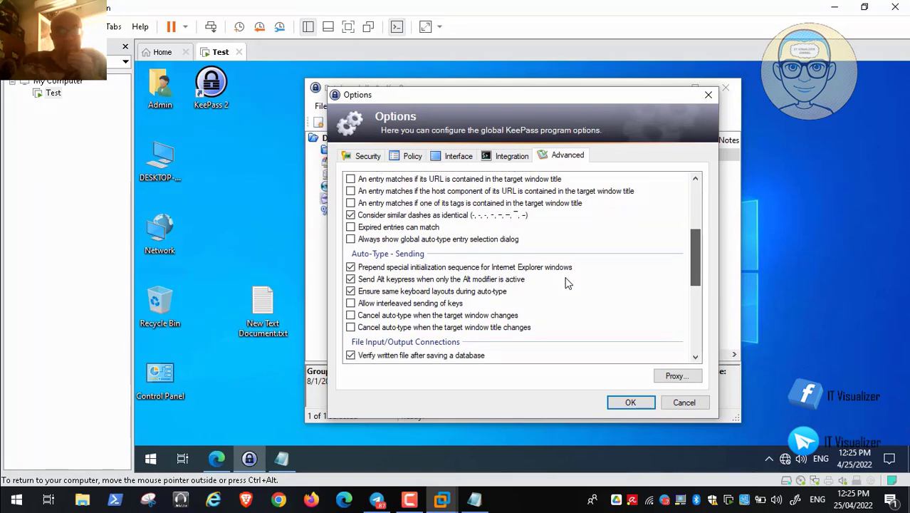
scroll(568, 283, "down", 1)
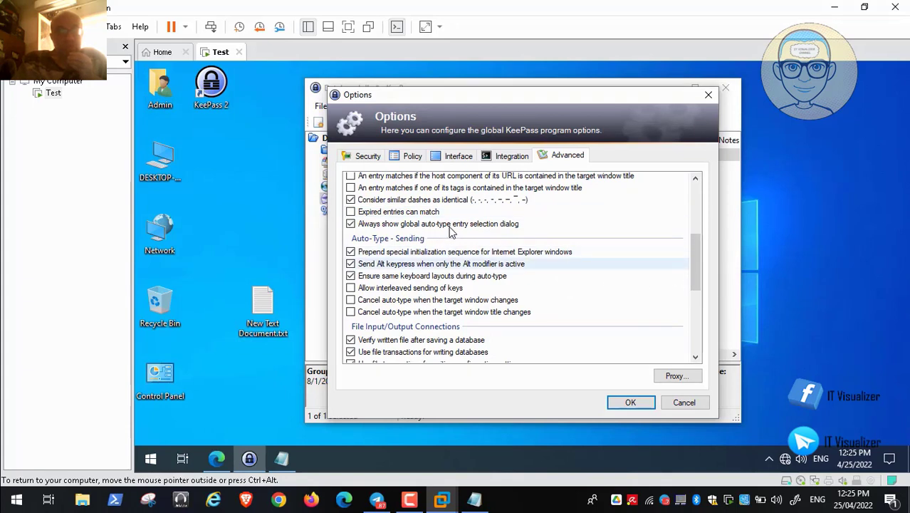
scroll(456, 233, "down", 2)
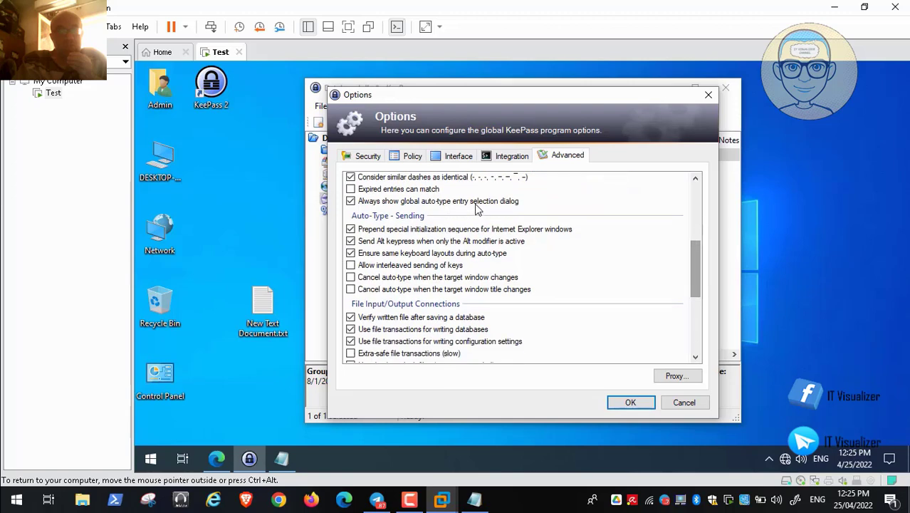
scroll(470, 203, "down", 1)
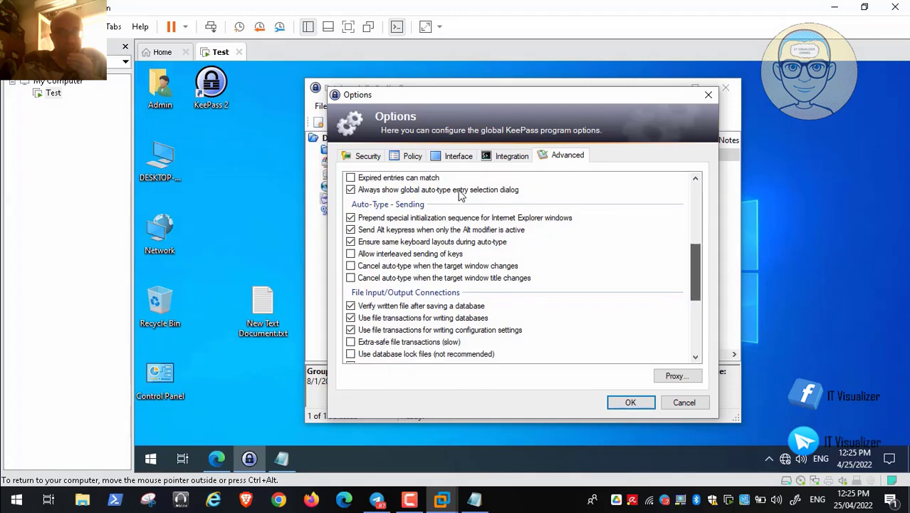
scroll(471, 194, "down", 1)
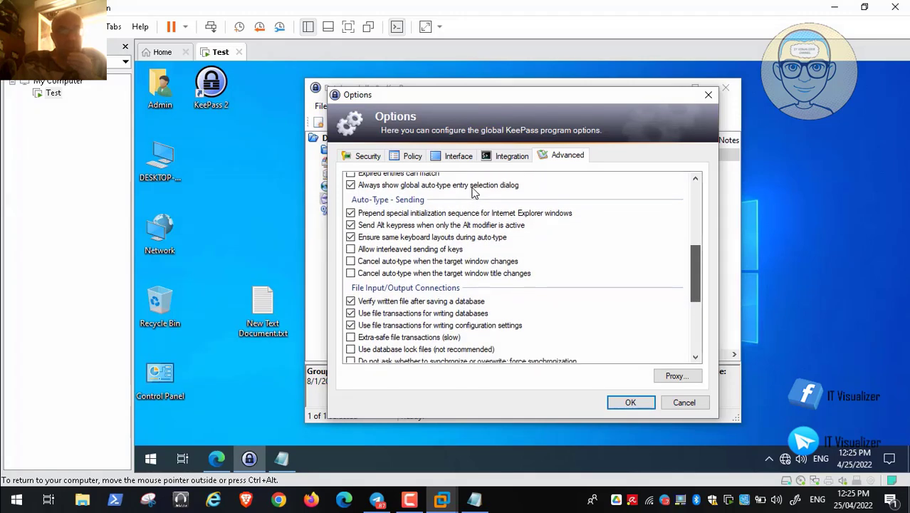
scroll(471, 193, "down", 5)
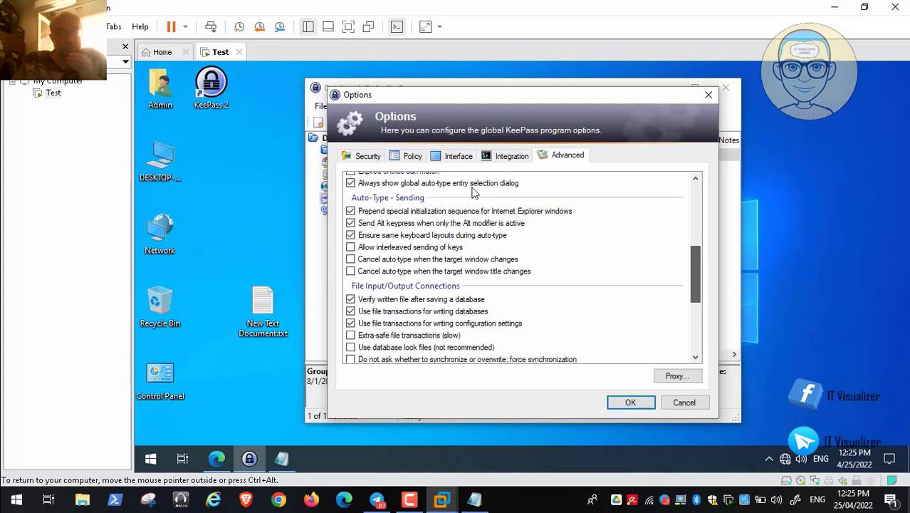
scroll(472, 192, "down", 3)
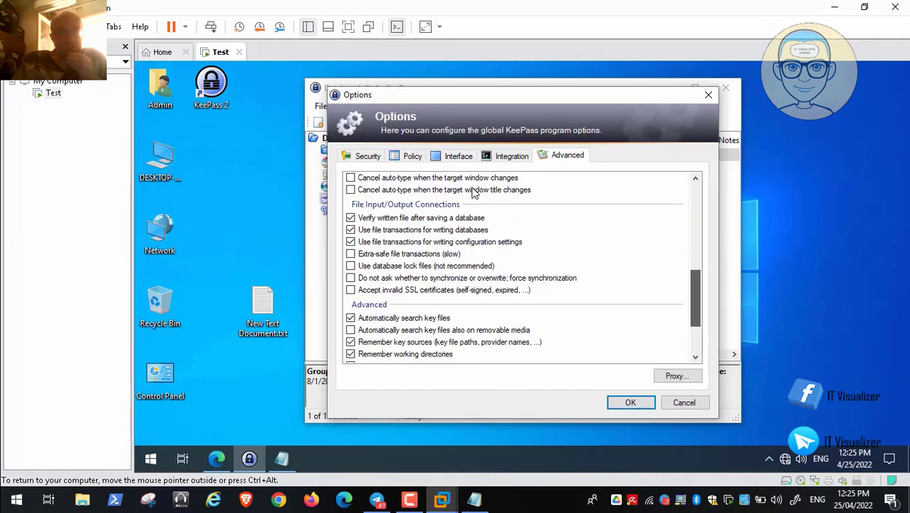
scroll(473, 192, "up", 10)
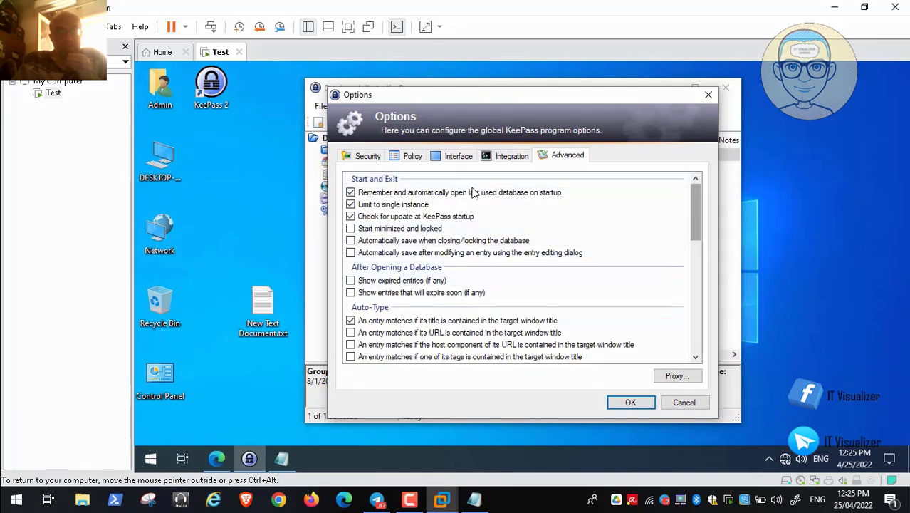
scroll(473, 193, "down", 1)
scroll(474, 192, "down", 1)
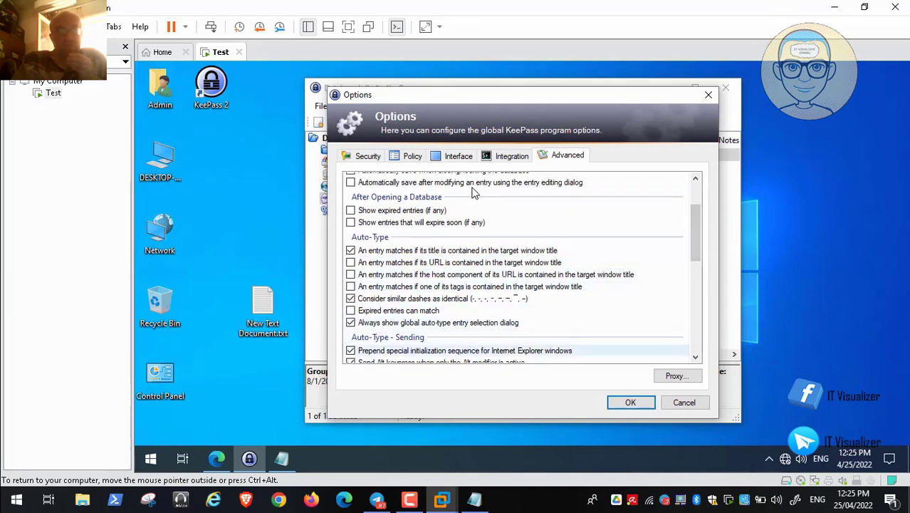
key("Escape")
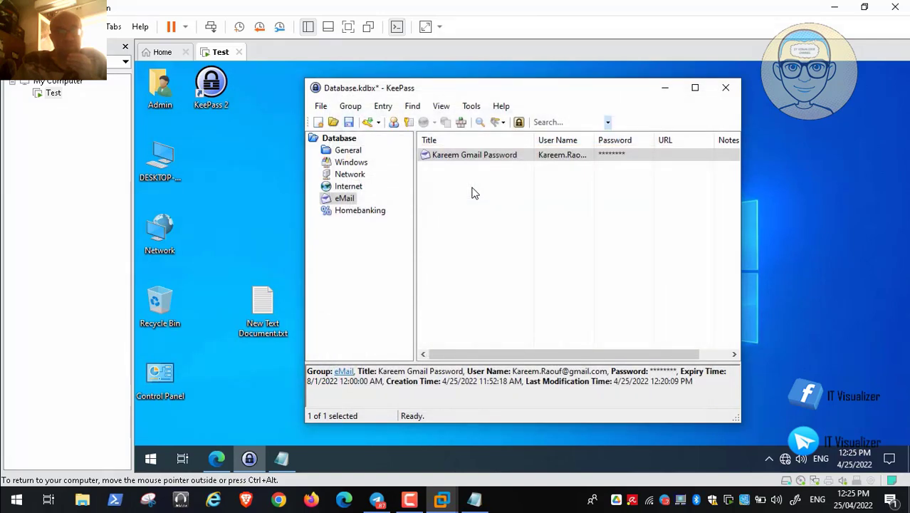
From another window, trigger global auto-type with Ctrl+Alt+A, opening an entry selection with 0 matches.
key("alt+Tab")
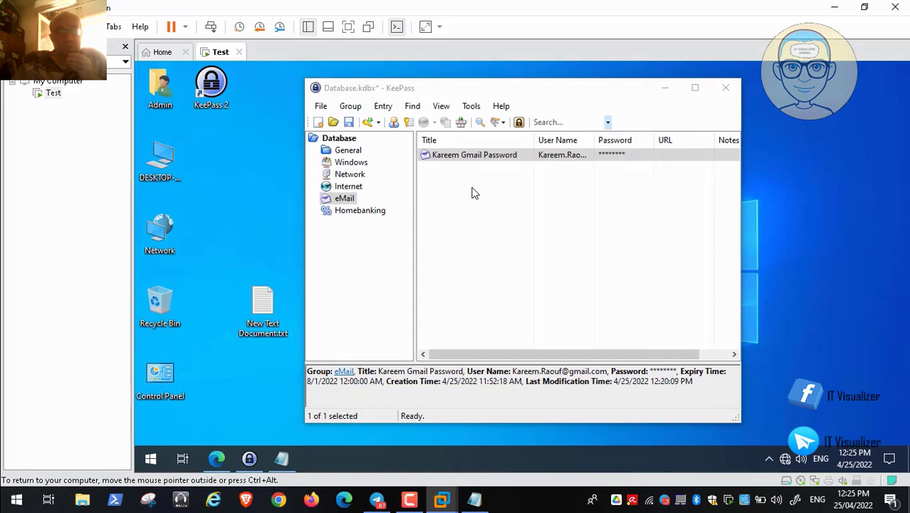
key("ctrl+alt+a")
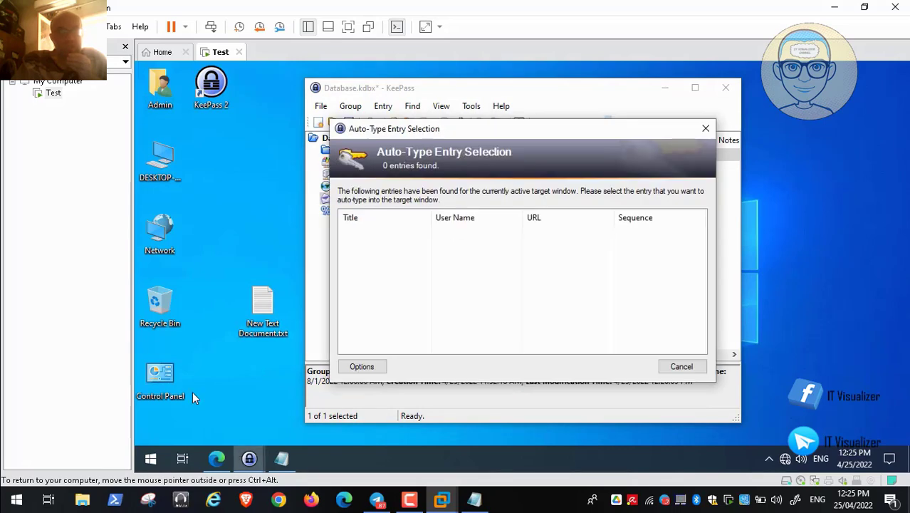
left_click(32, 484)
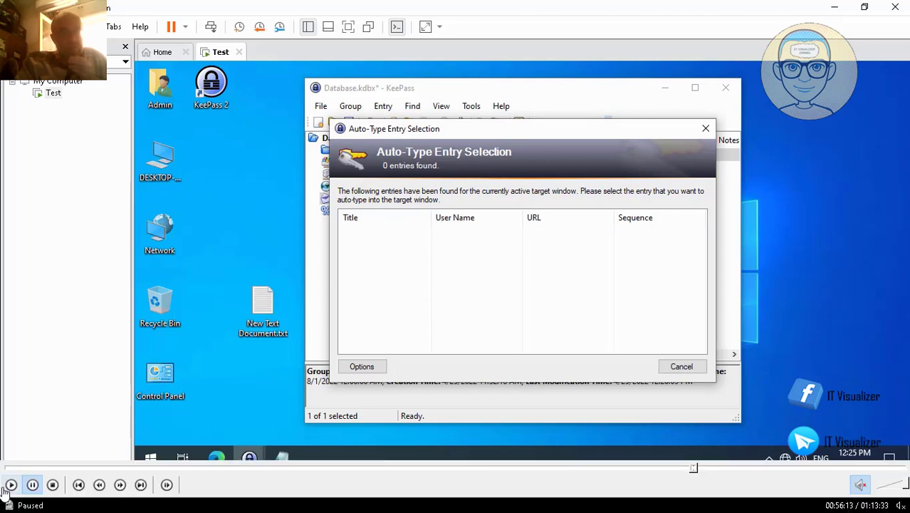
left_click(11, 485)
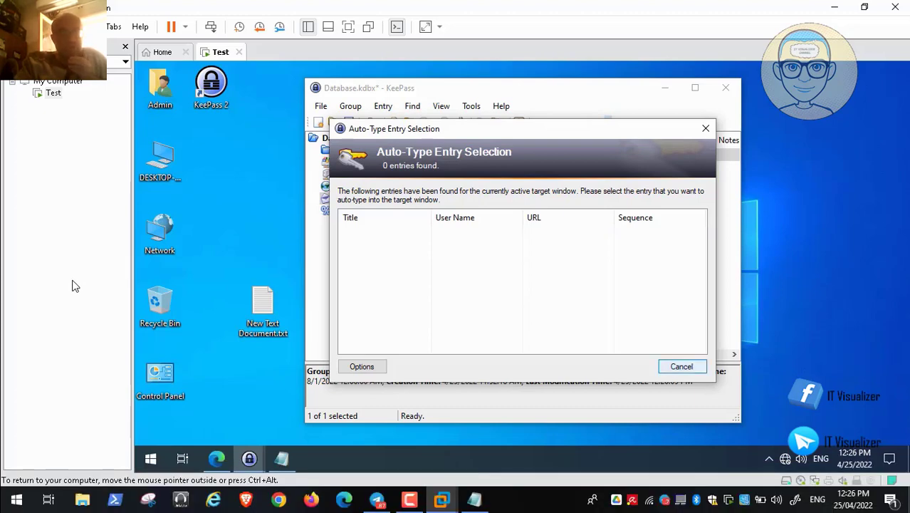
Inspect the auto-type selection list's column choices without changing them.
left_click(682, 366)
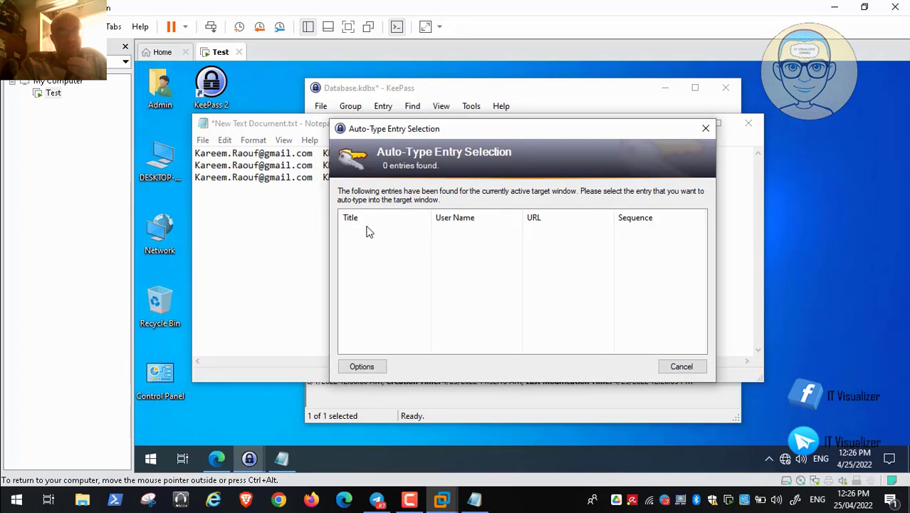
left_click(362, 366)
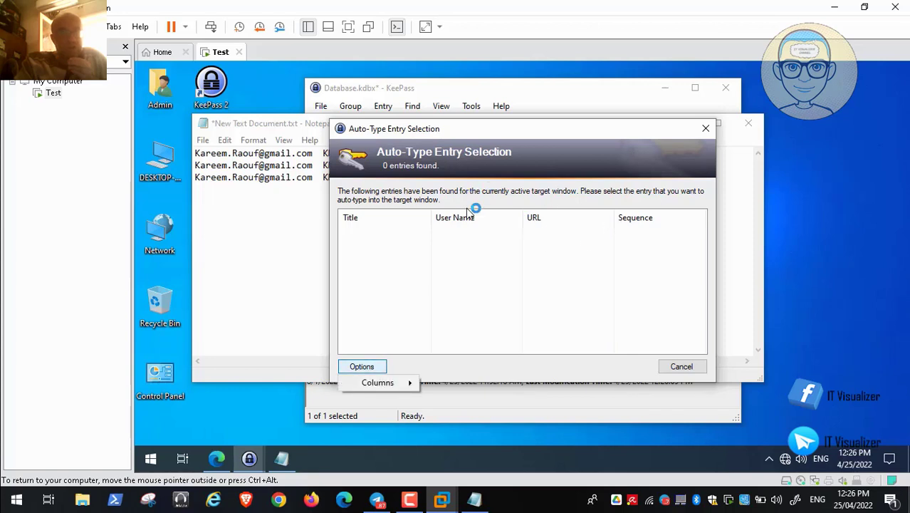
mouse_move(378, 383)
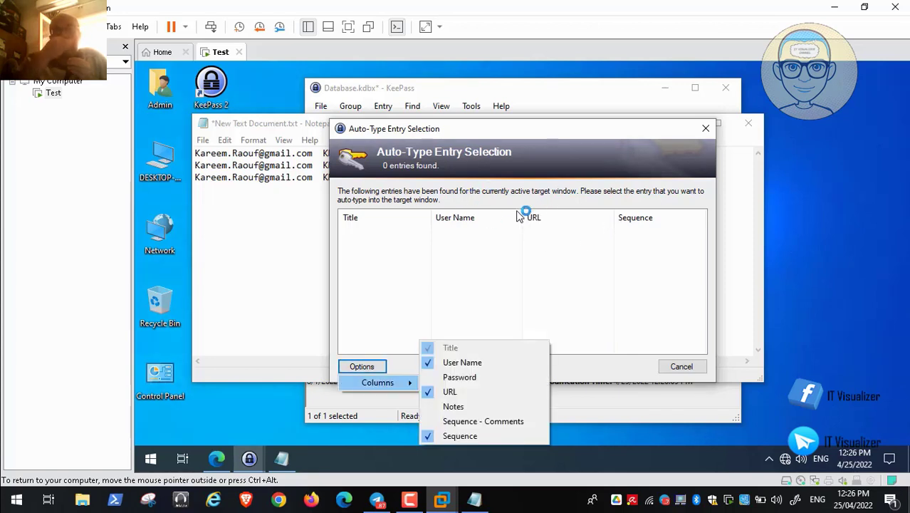
left_click(518, 211)
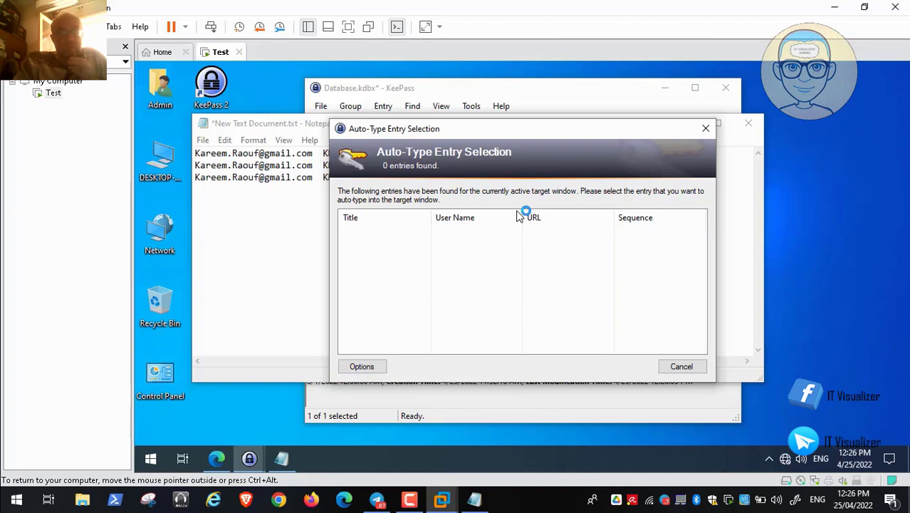
Close the empty Auto-Type Entry Selection and return to the eMail group's Gmail entry.
key("Escape")
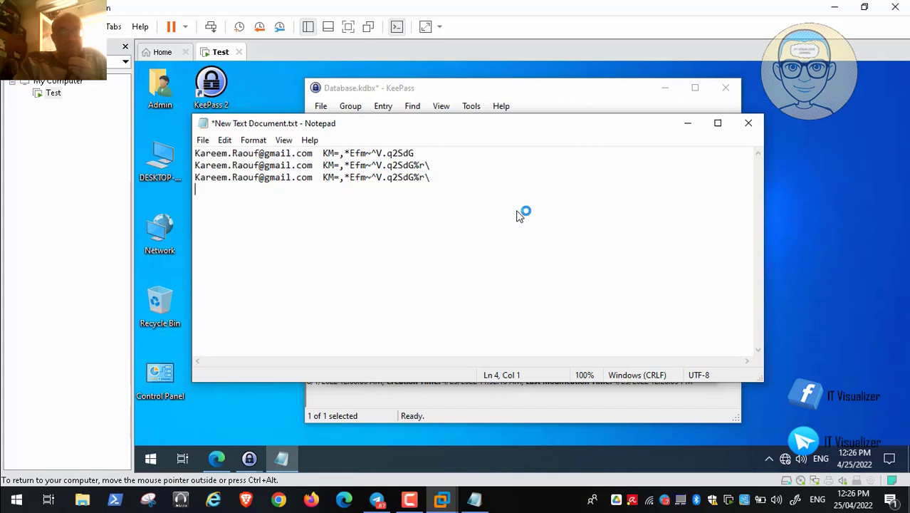
key("BackSpace")
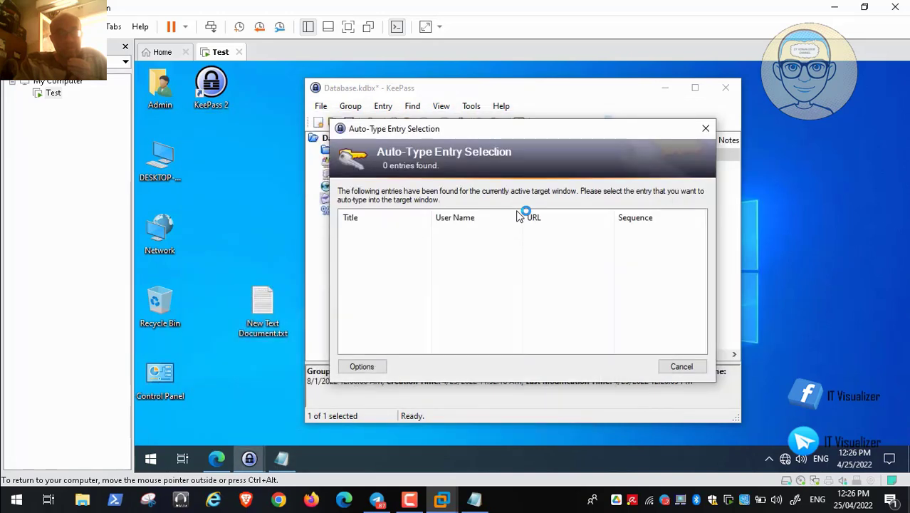
key("Escape")
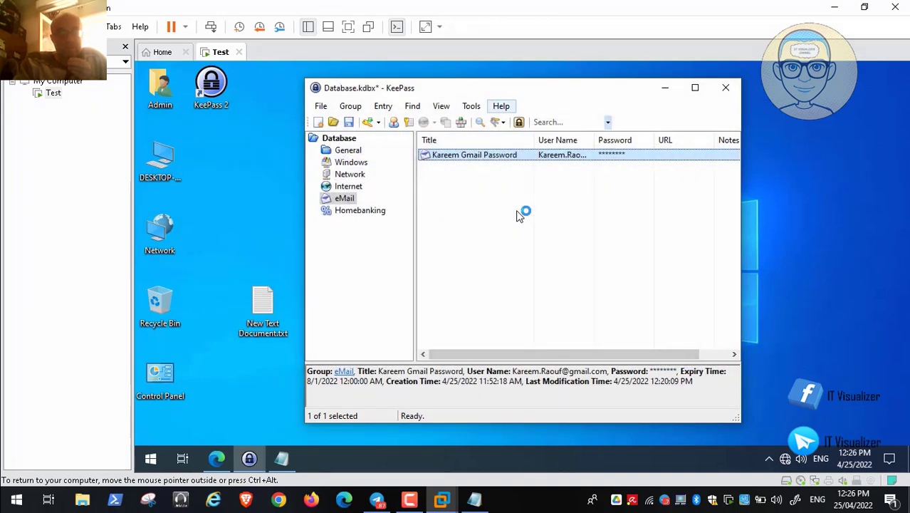
Run Find > Duplicate Passwords and acknowledge that no duplicates were found.
left_click(383, 107)
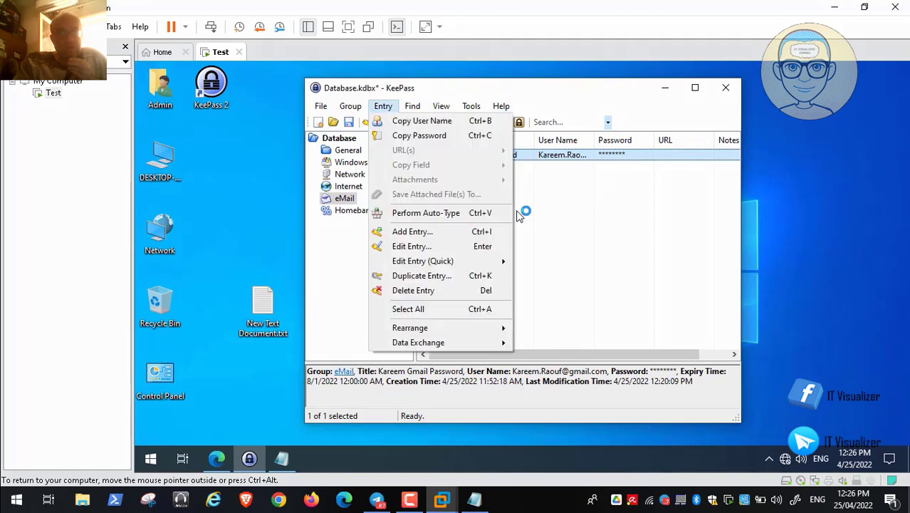
left_click(412, 106)
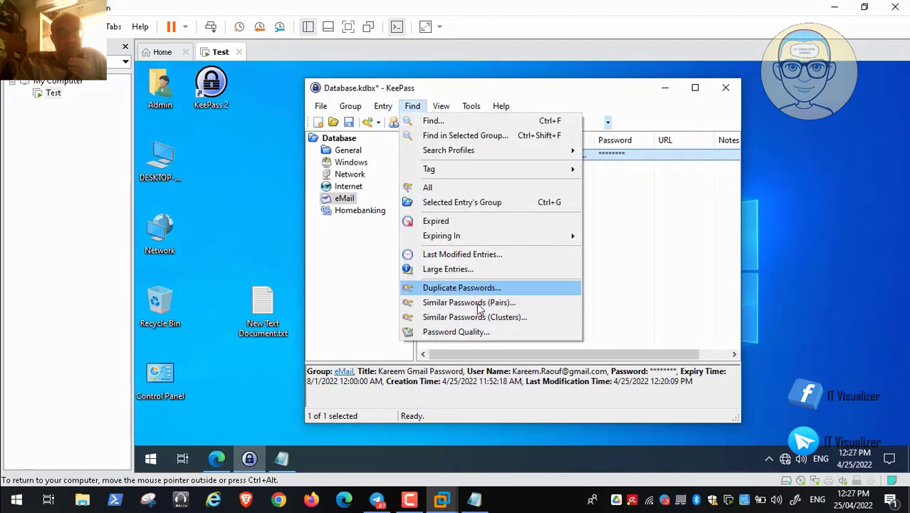
left_click(188, 318)
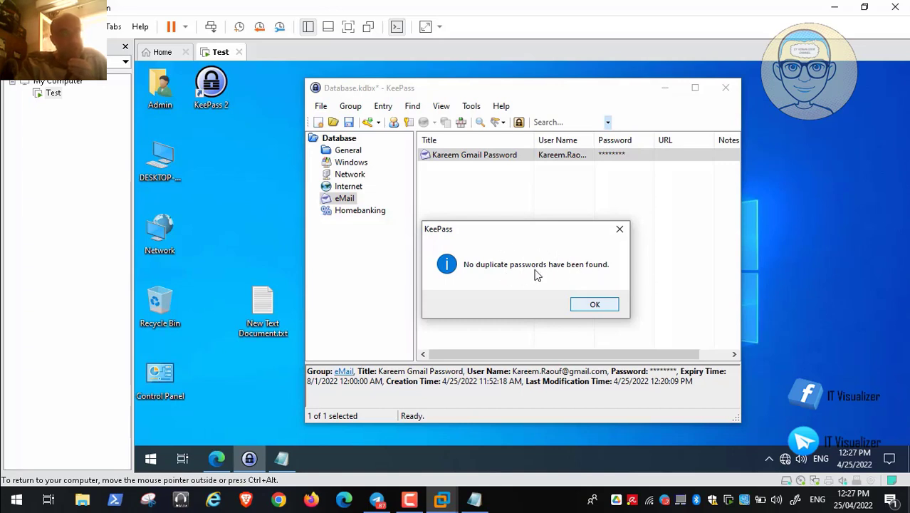
key("space")
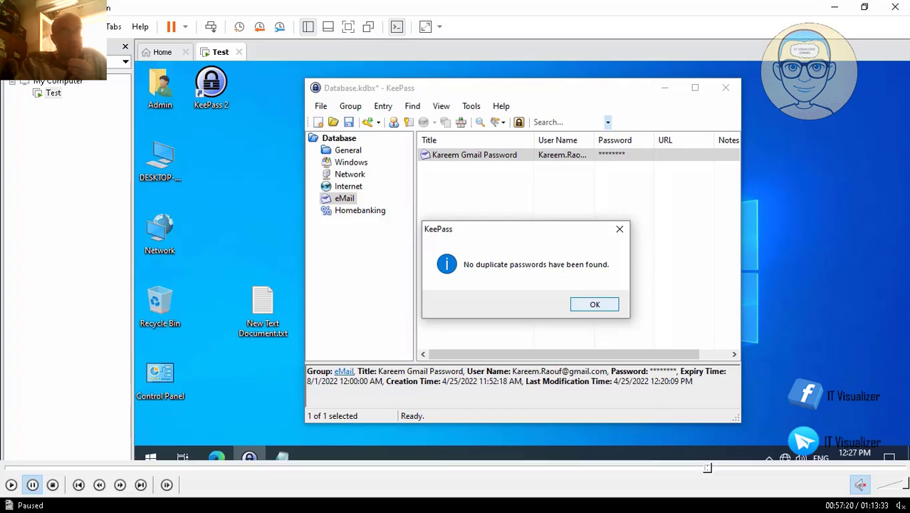
left_click(12, 485)
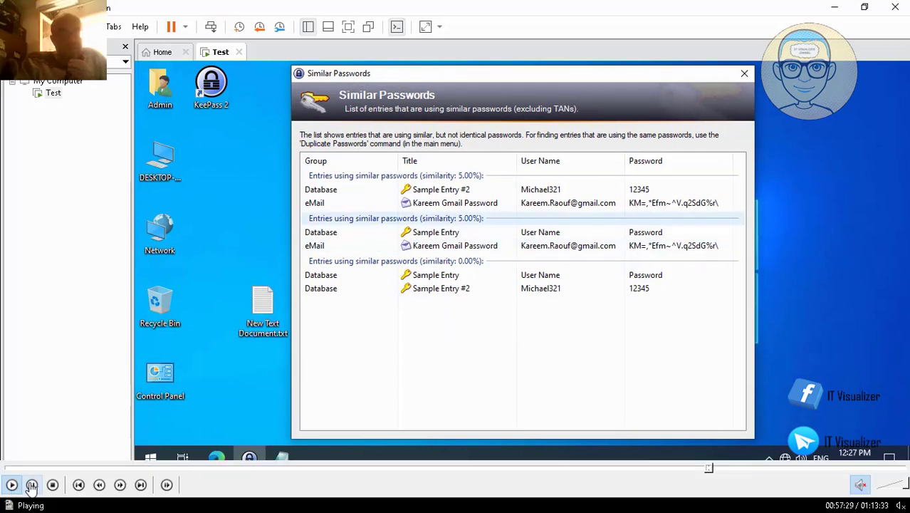
Review the similar-password pairs (5.00%, 5.00%, 0.00%) and close the Similar Passwords report.
left_click(32, 485)
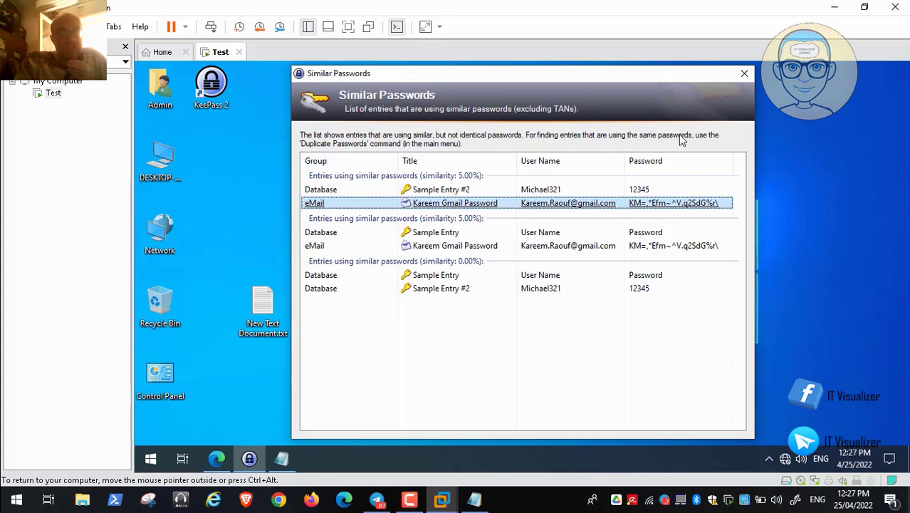
mouse_move(151, 462)
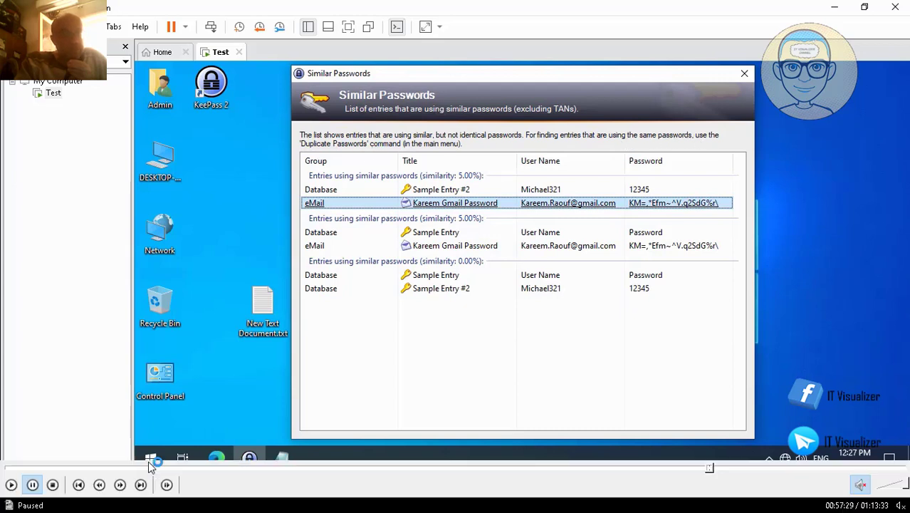
left_click(11, 485)
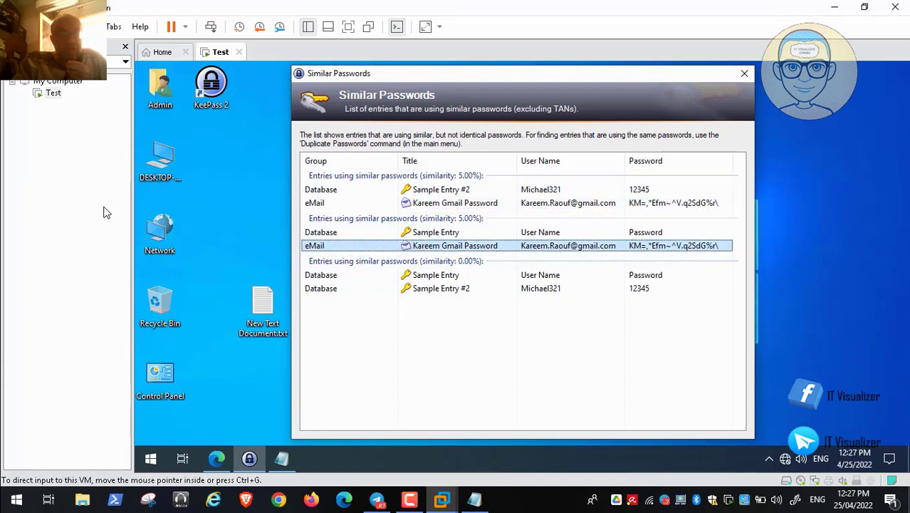
left_click(745, 73)
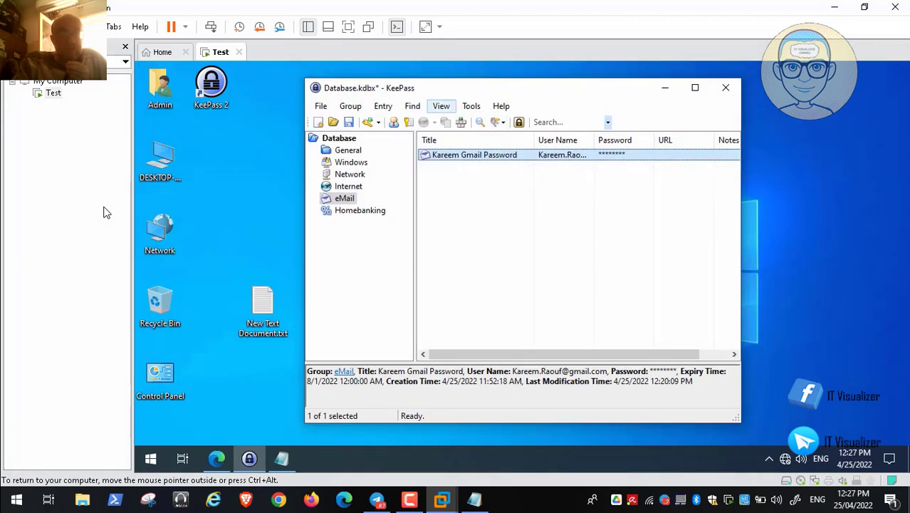
Run the Password Quality report, review the 6, 14 and 131-bit ratings, and close it.
left_click(441, 106)
mouse_move(412, 106)
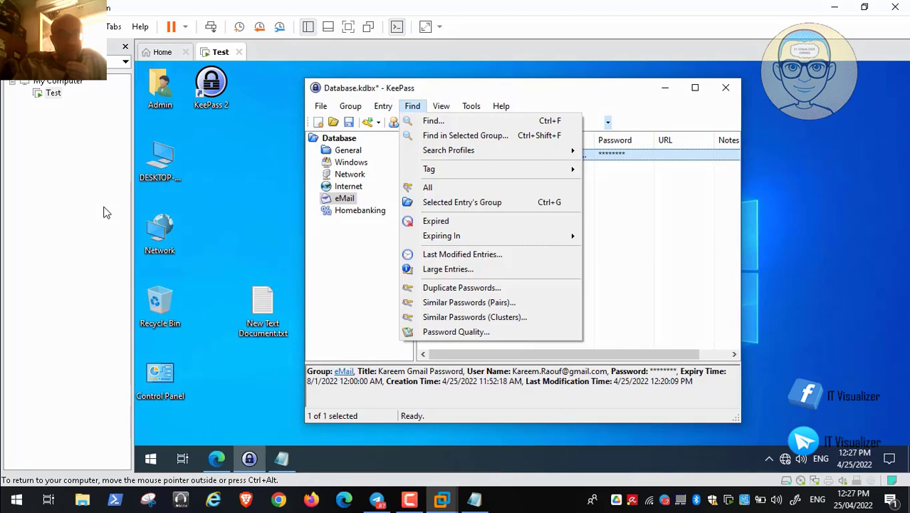
left_click(456, 332)
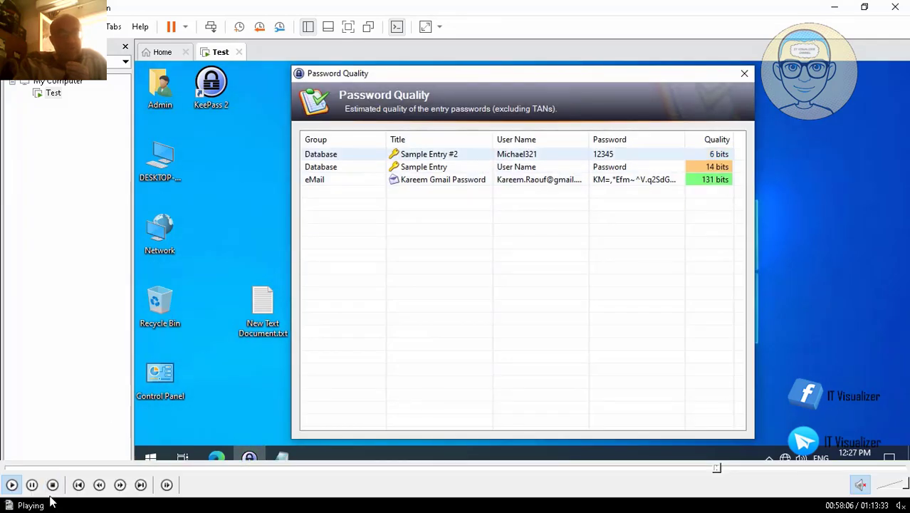
left_click(31, 487)
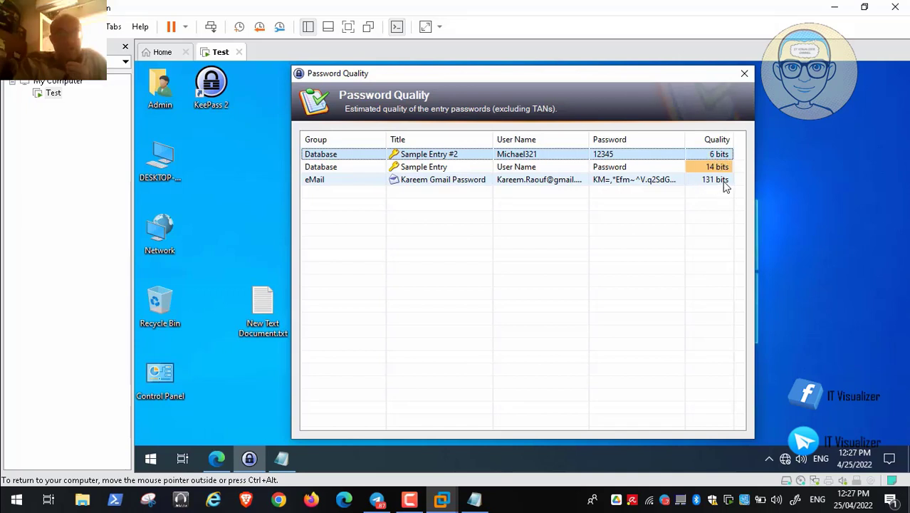
mouse_move(52, 490)
left_click(10, 484)
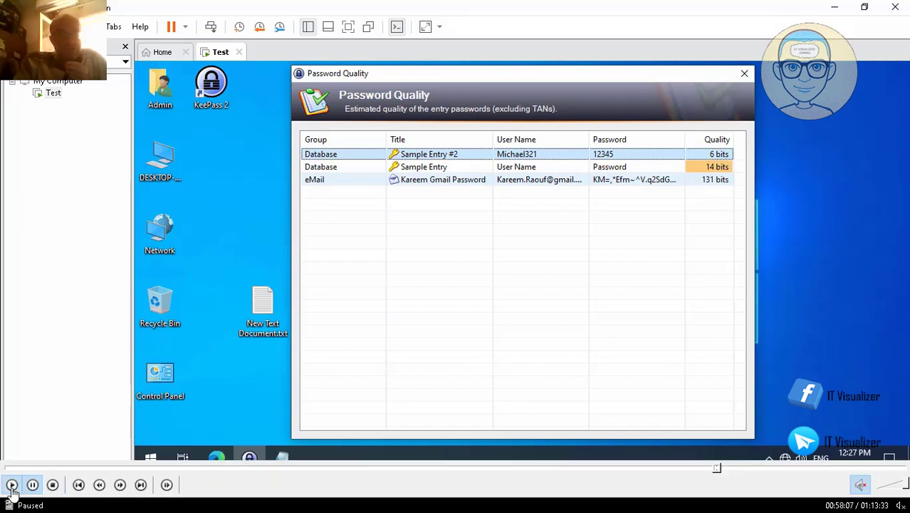
double_click(723, 178)
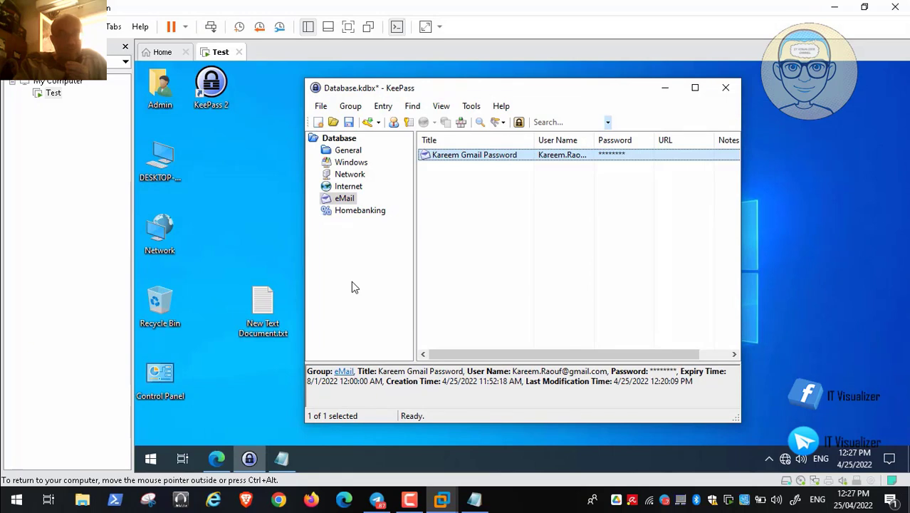
key("alt+v")
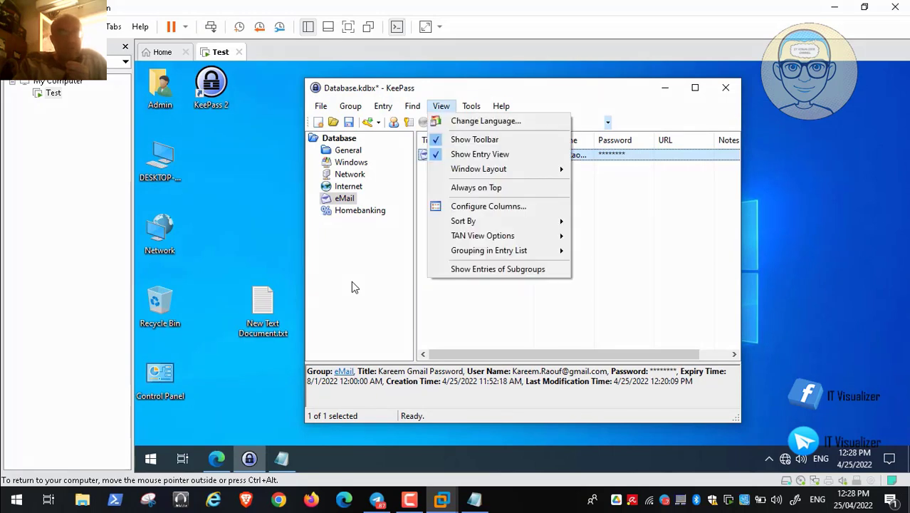
key("Left")
key("Right")
key("Right")
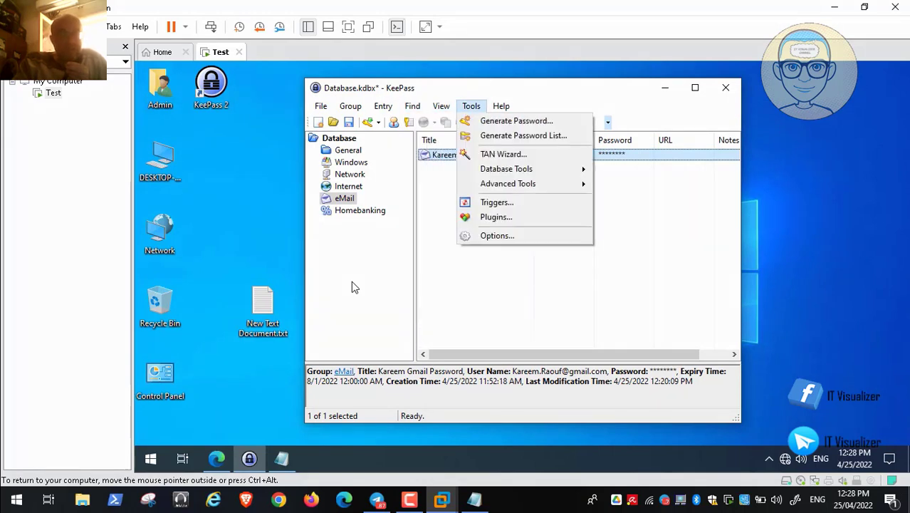
key("Down")
key("Down")
key("Down")
key("Down")
key("Down")
key("Down")
key("Down")
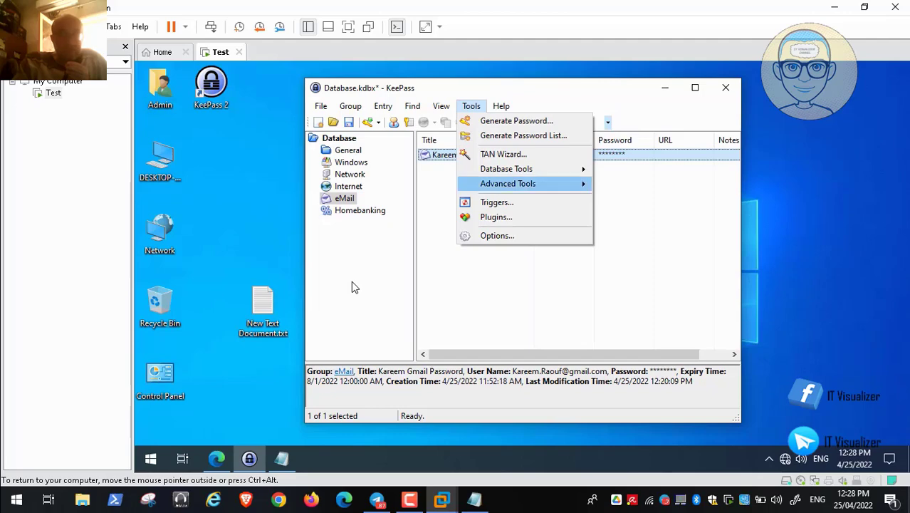
key("Up")
key("Return")
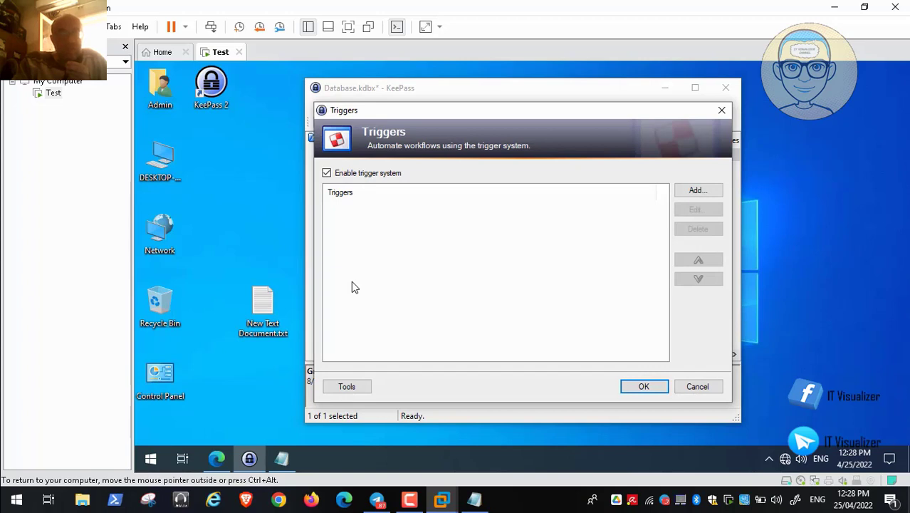
key("Tab")
key("space")
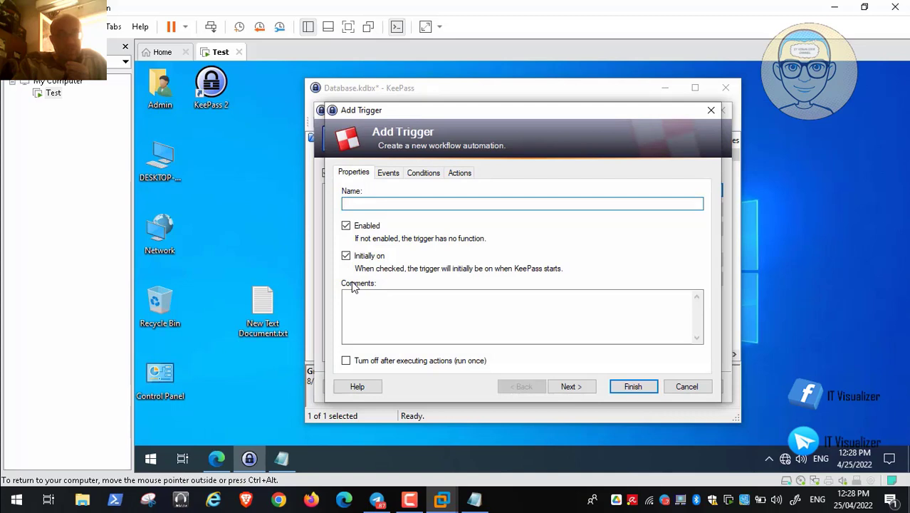
key("ctrl+Tab")
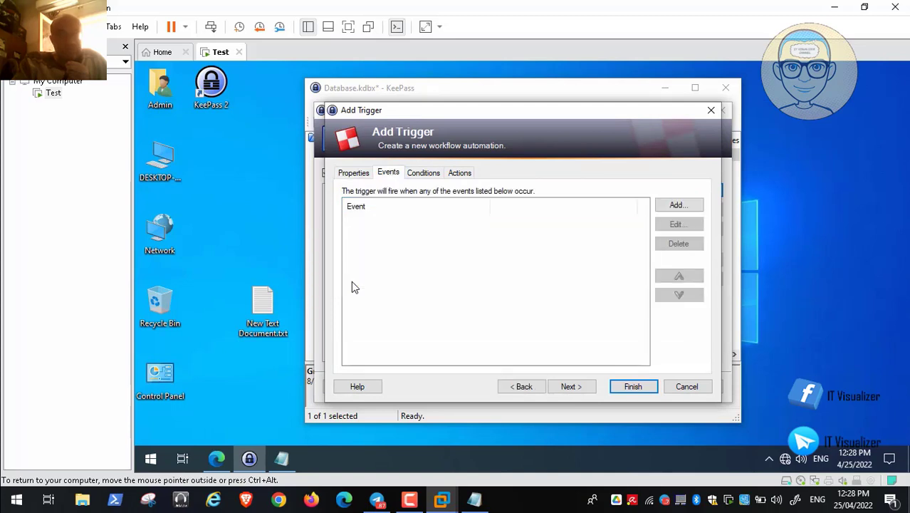
key("Tab")
key("space")
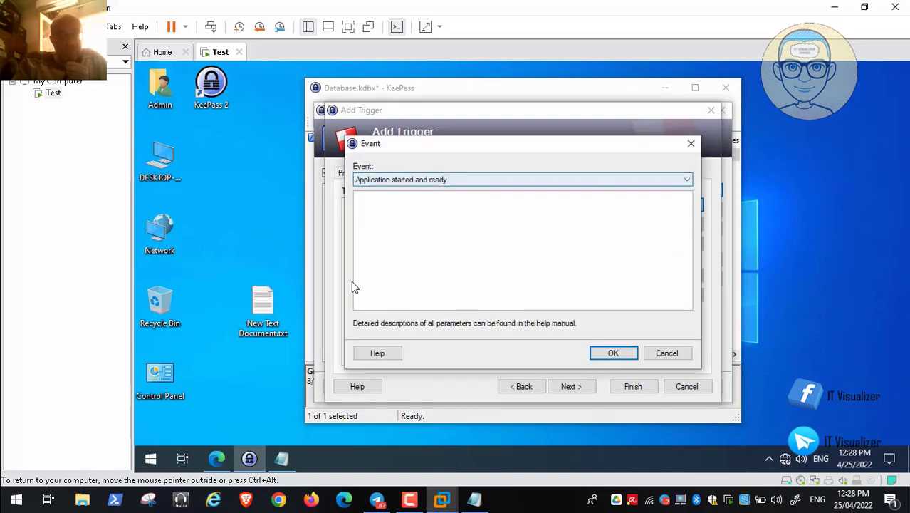
left_click(498, 179)
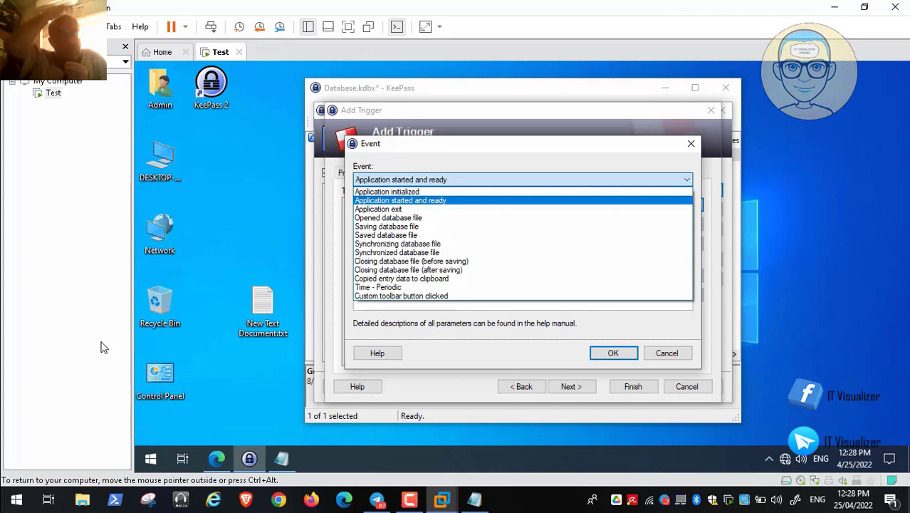
key("Escape")
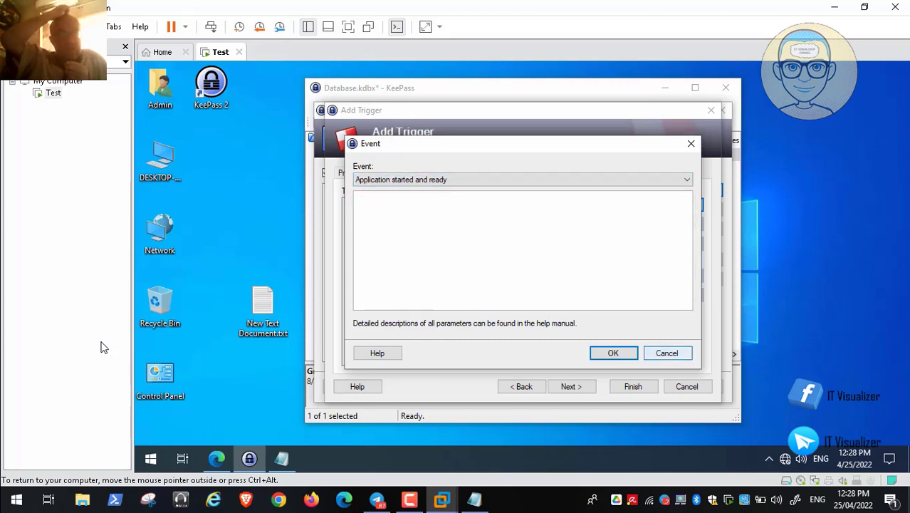
key("Tab")
key("Return")
key("Tab")
key("Tab")
key("Tab")
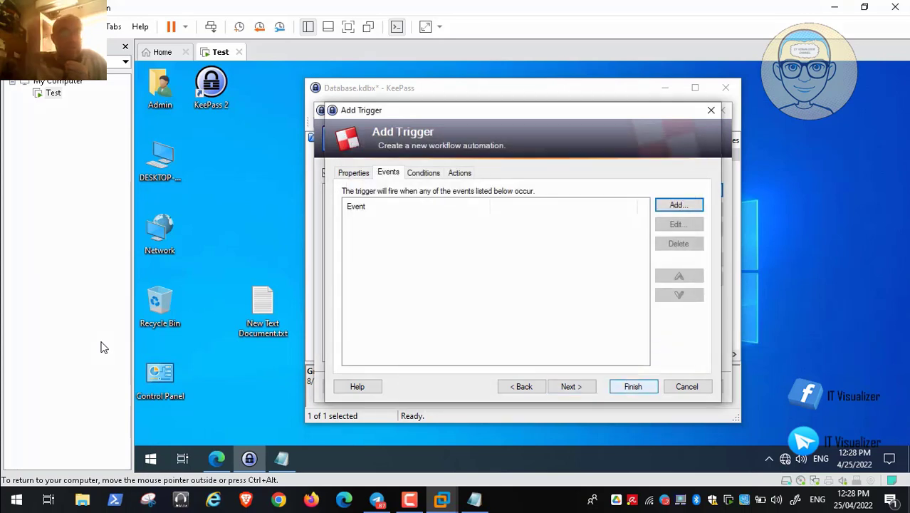
key("Return")
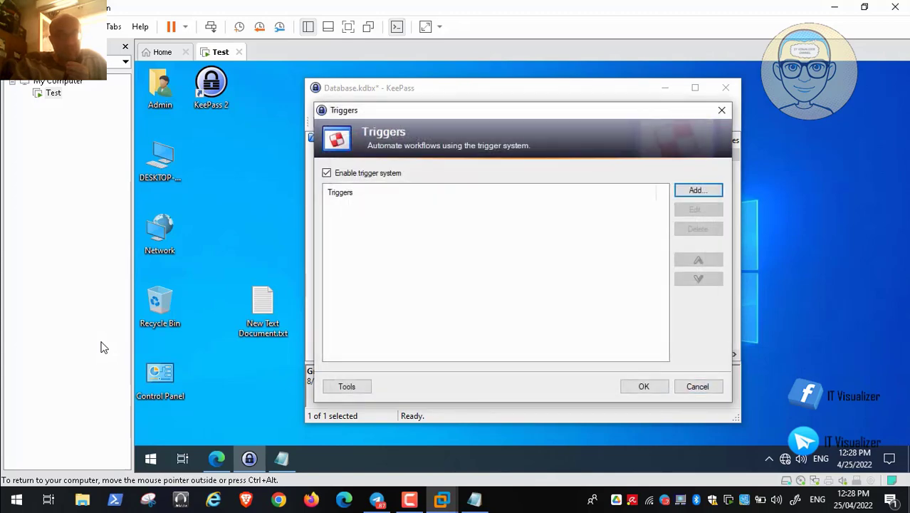
key("Tab")
key("Tab")
key("Tab")
key("Return")
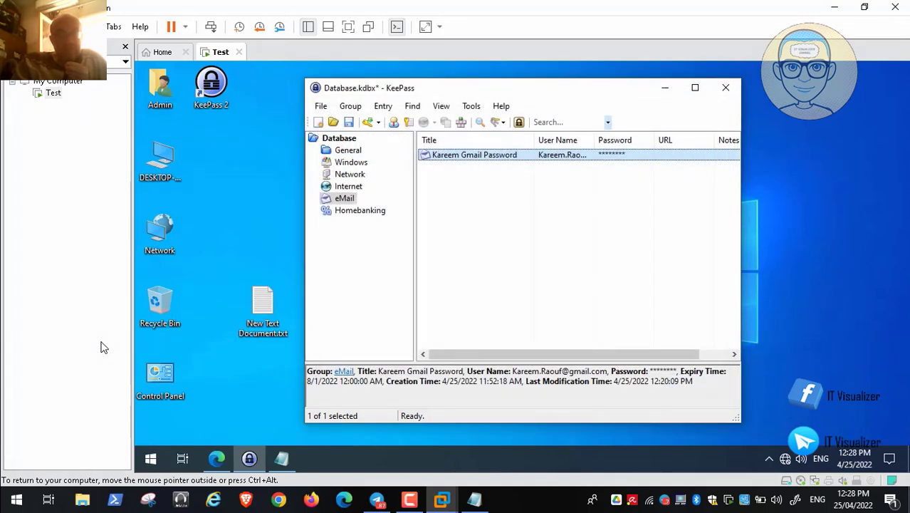
Open the Export File/Data dialog from File > Export using only the keyboard.
key("alt+t")
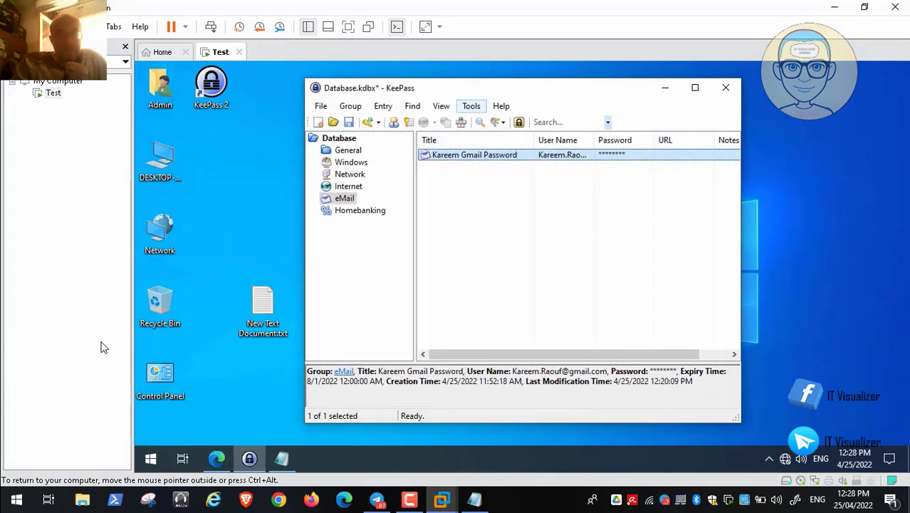
key("Left")
key("Left")
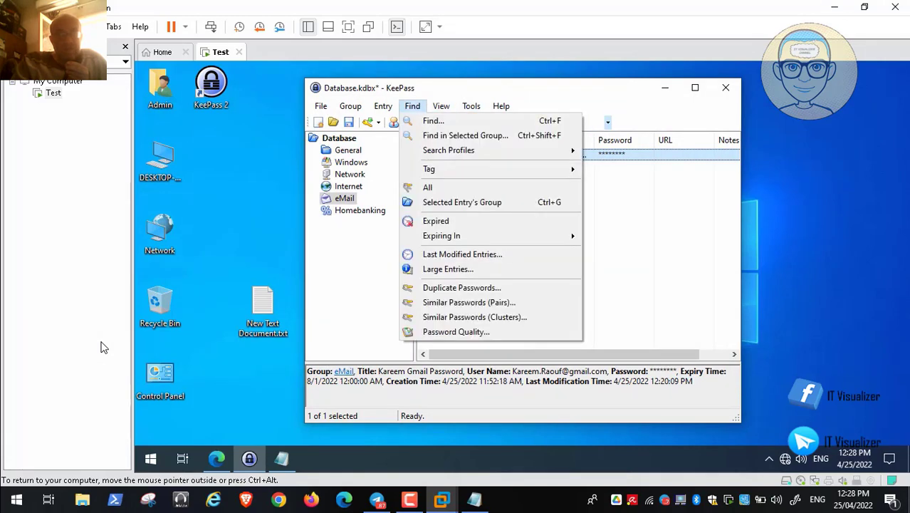
key("Left")
key("Left")
key("Left")
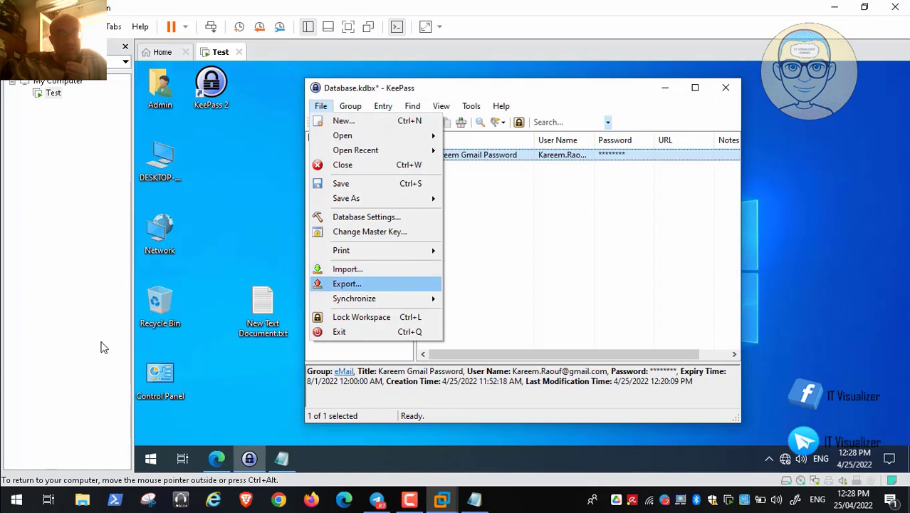
key("Up")
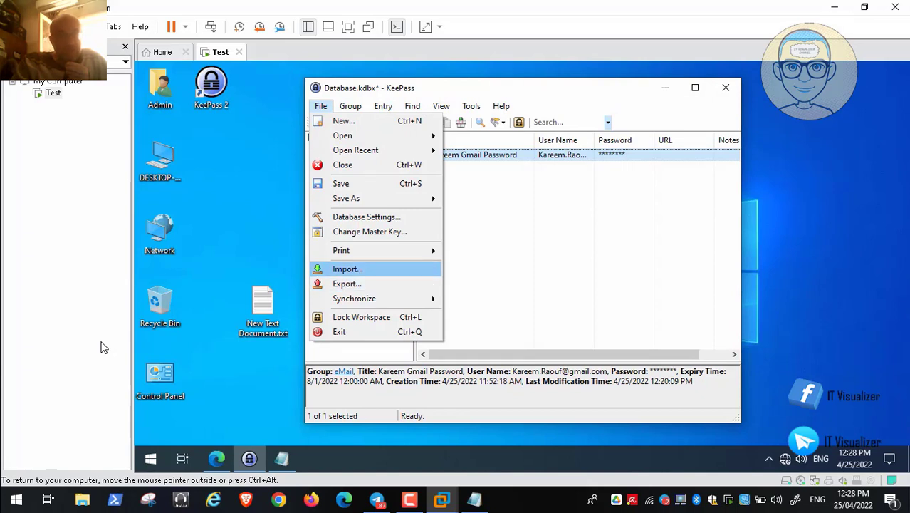
key("Down")
key("Return")
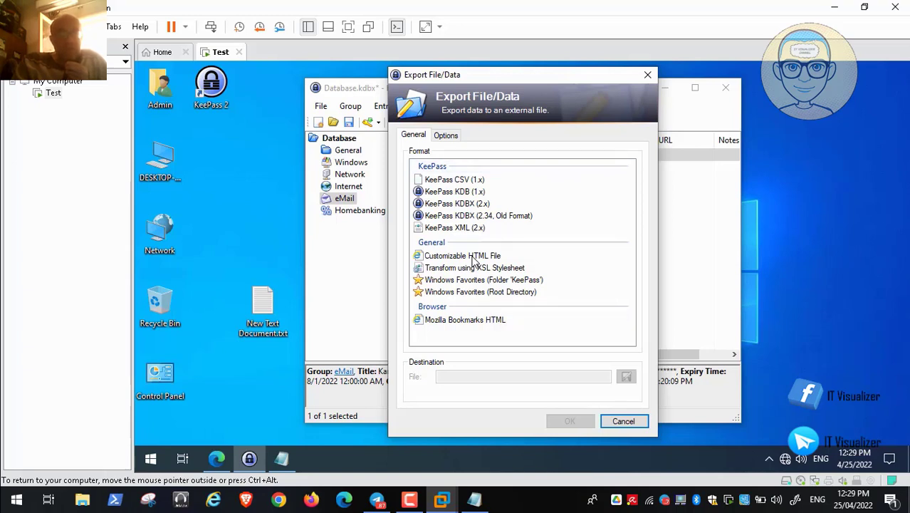
Export the database as a Customizable HTML File to Database.html on the Desktop.
left_click(472, 259)
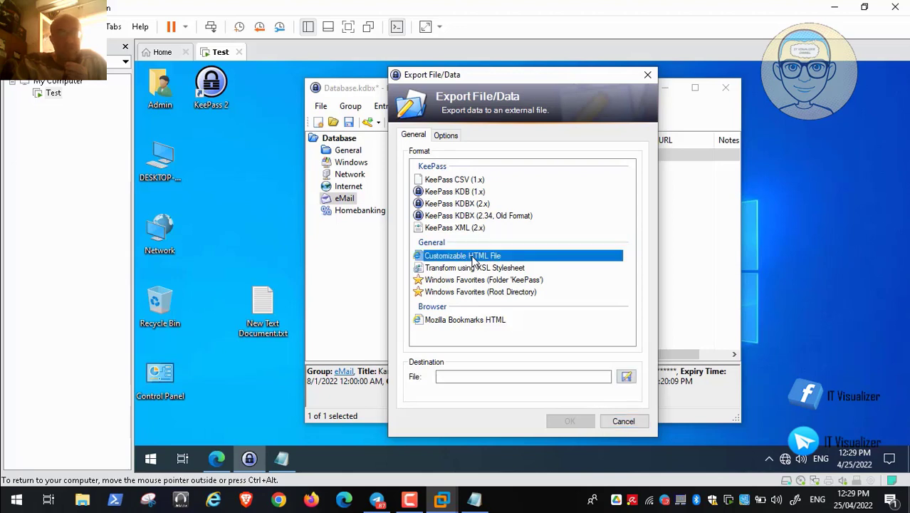
left_click(627, 376)
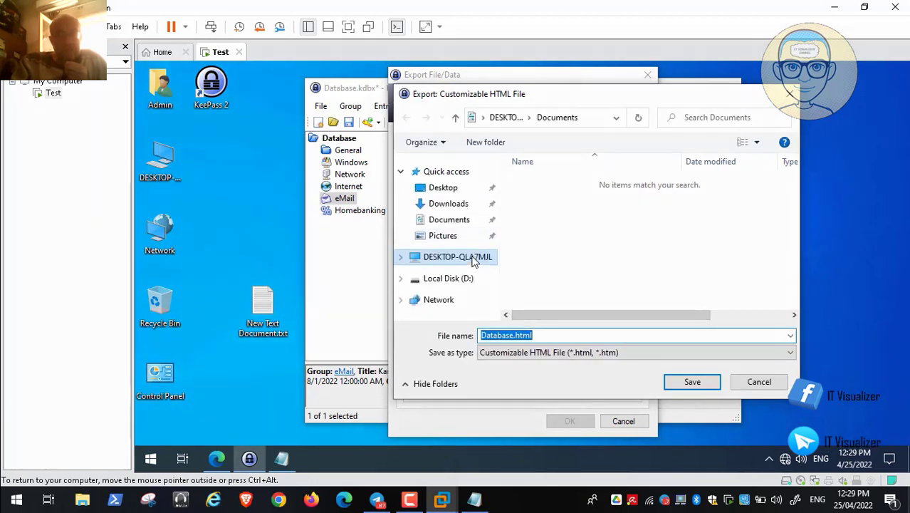
left_click(473, 258)
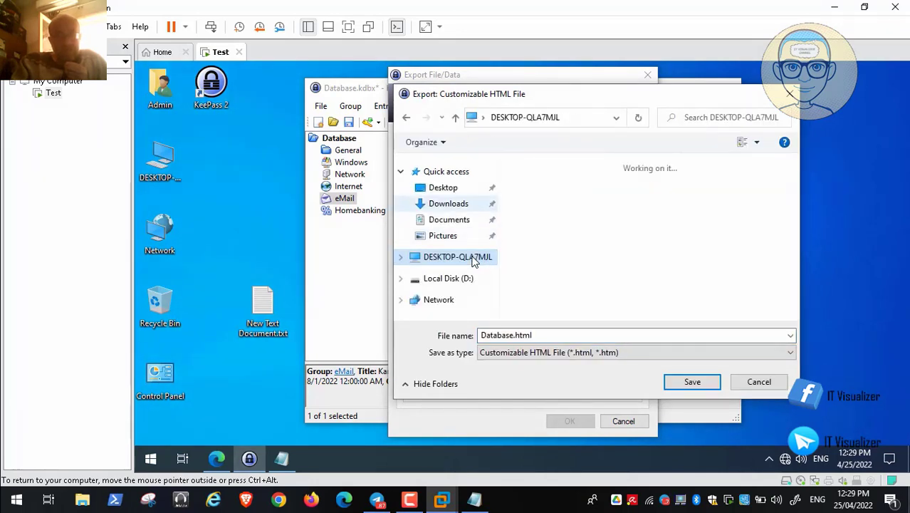
left_click(447, 188)
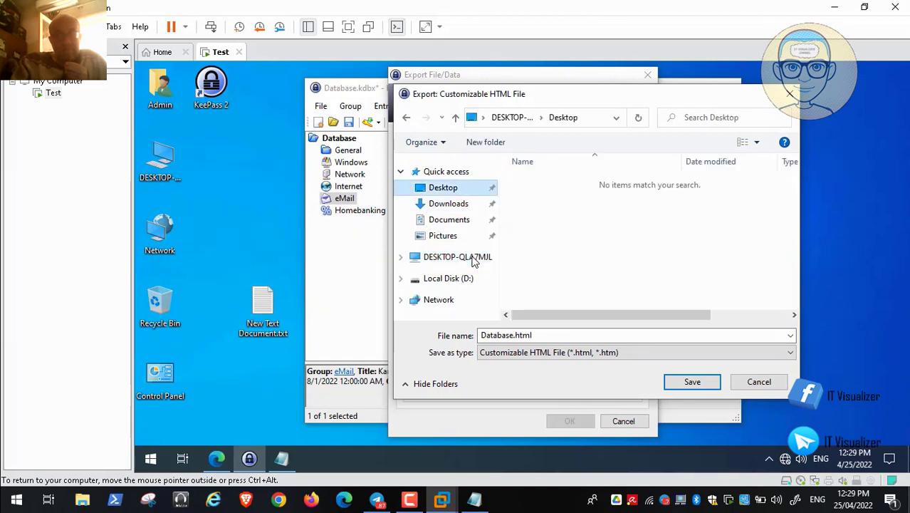
left_click(692, 382)
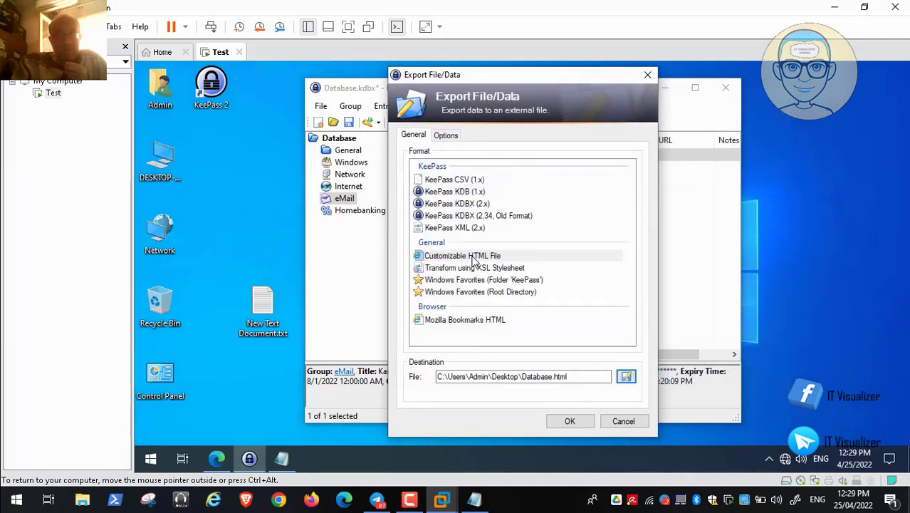
key("Return")
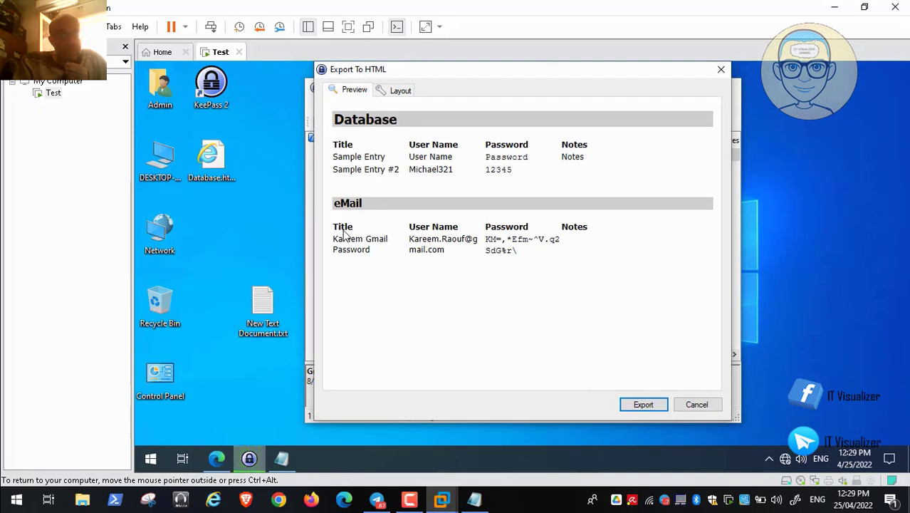
Look over the HTML export's Layout tab and preview, then close the Export To HTML dialog.
left_click(400, 91)
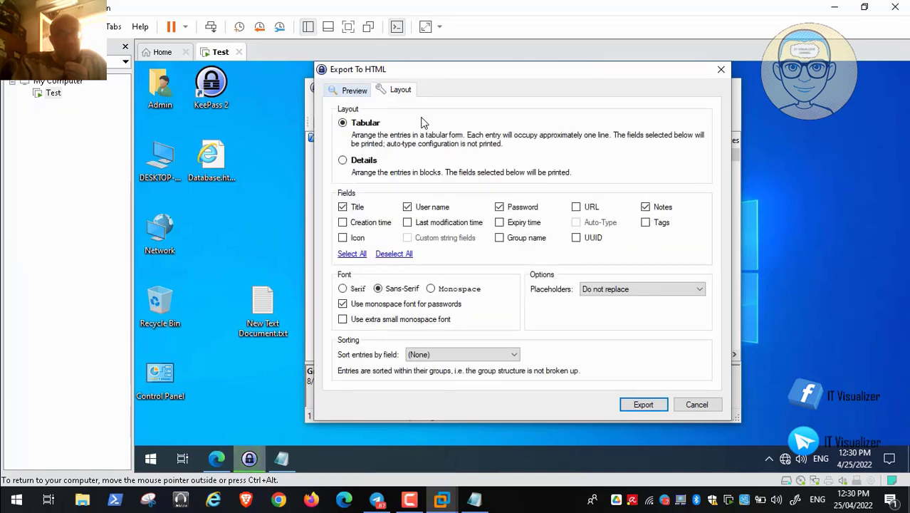
left_click(354, 91)
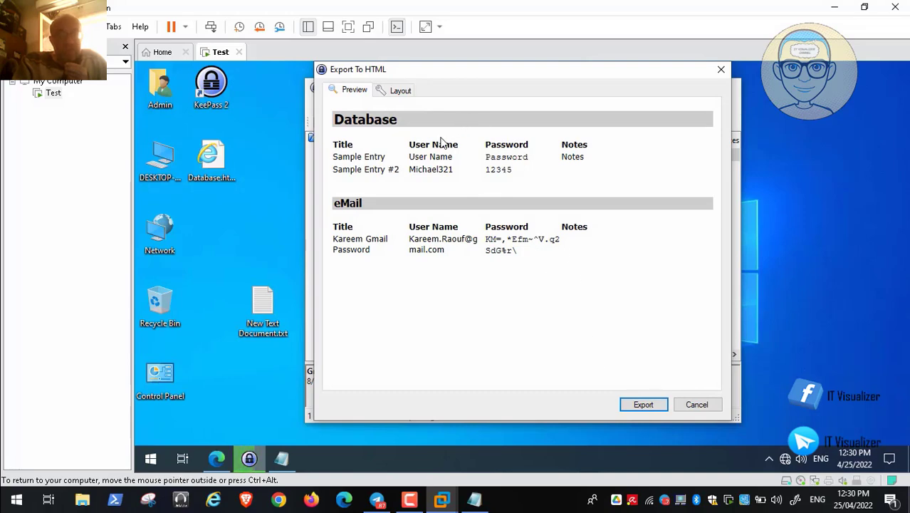
key("Return")
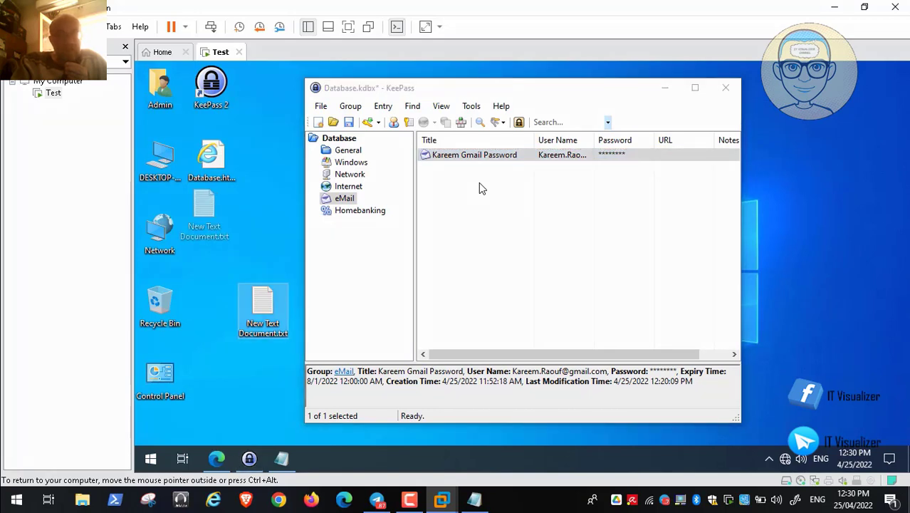
Run Help > Check for Updates and dismiss the report that version 2.50 is current.
left_click(320, 105)
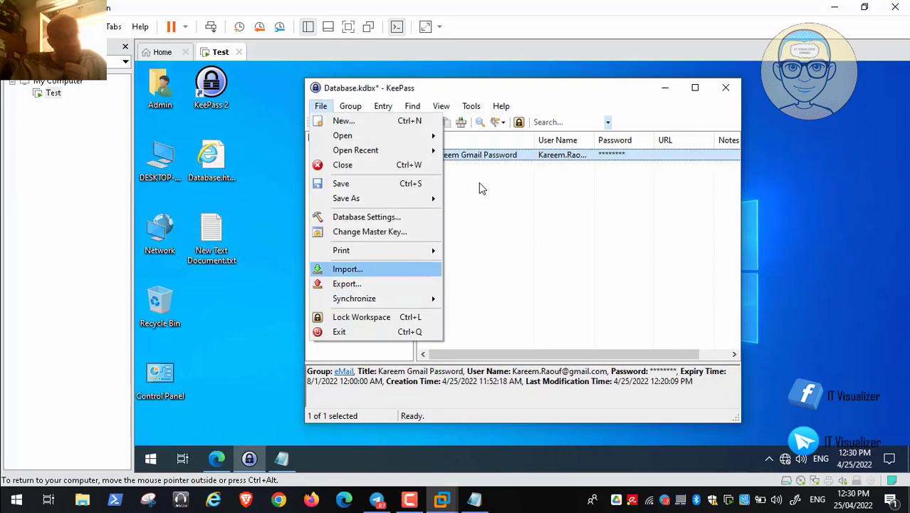
left_click(321, 105)
left_click(351, 105)
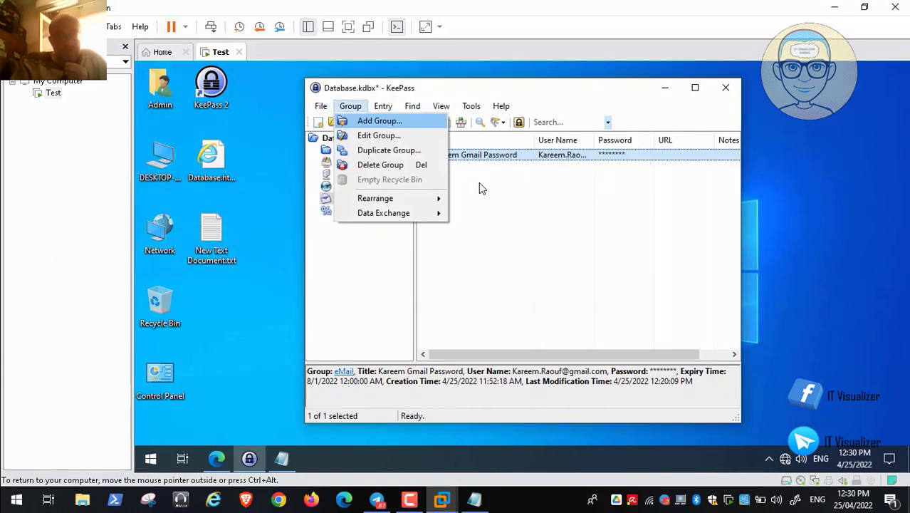
left_click(383, 105)
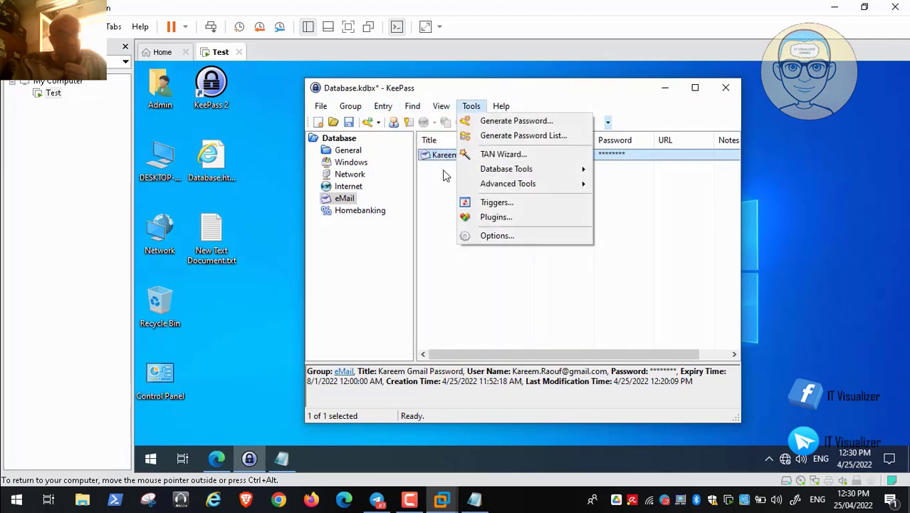
mouse_move(501, 106)
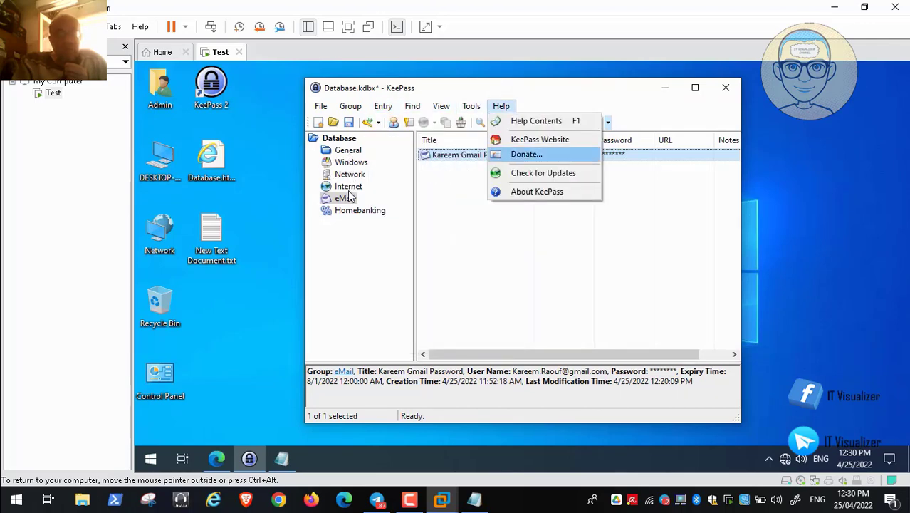
key("Return")
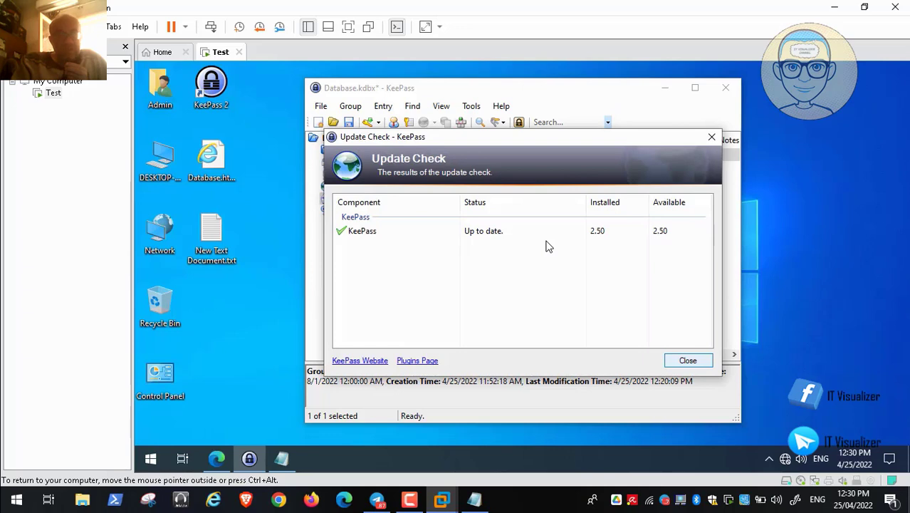
key("Return")
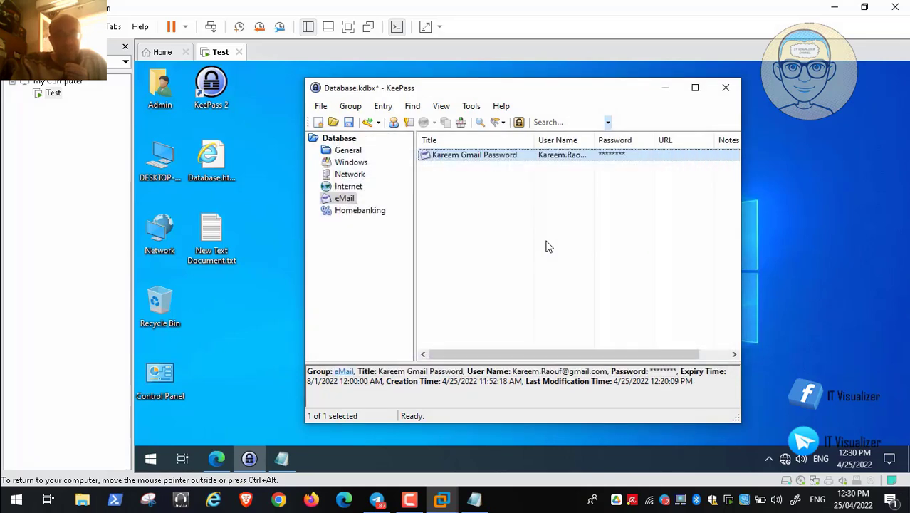
Open the Plugins manager from the Tools menu.
key("alt+t")
key("Up")
key("Up")
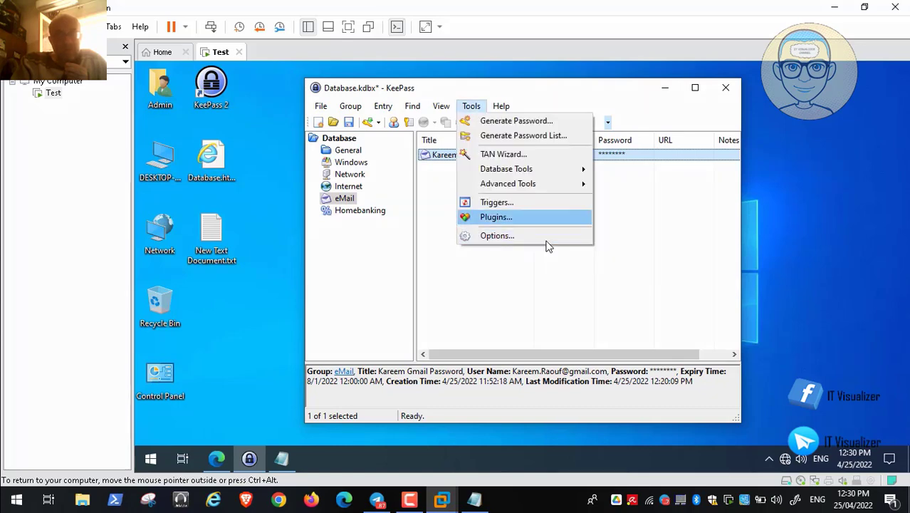
key("Return")
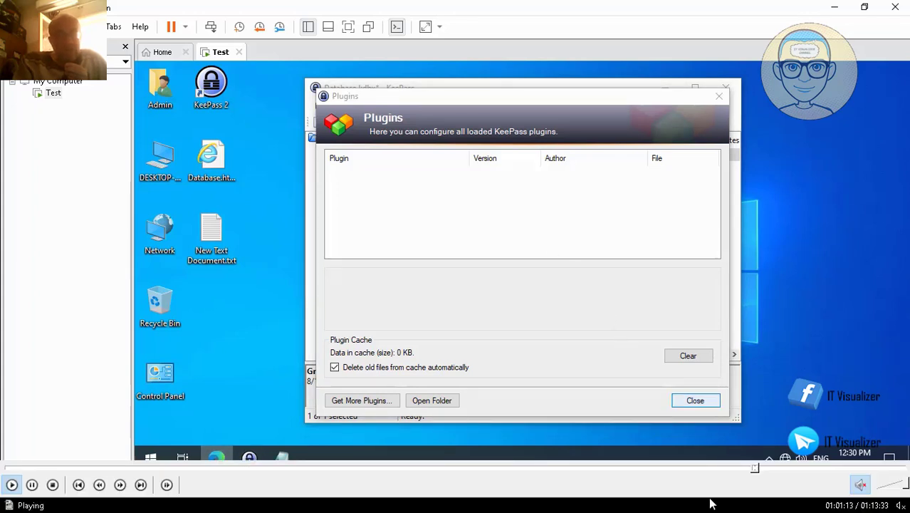
Seek past the plugins, browser extensions and options parts to the 'Work Passw' Add Group dialog at 1:08:55.
left_click(758, 469)
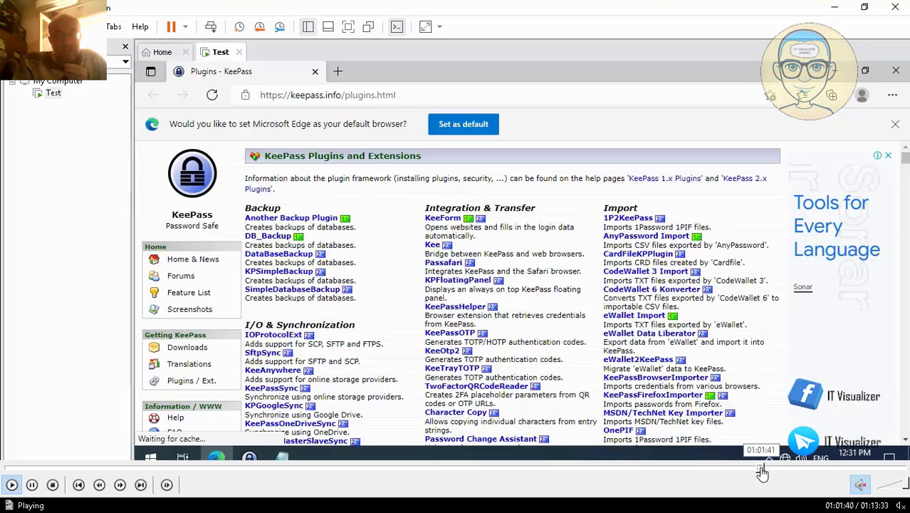
left_click(769, 470)
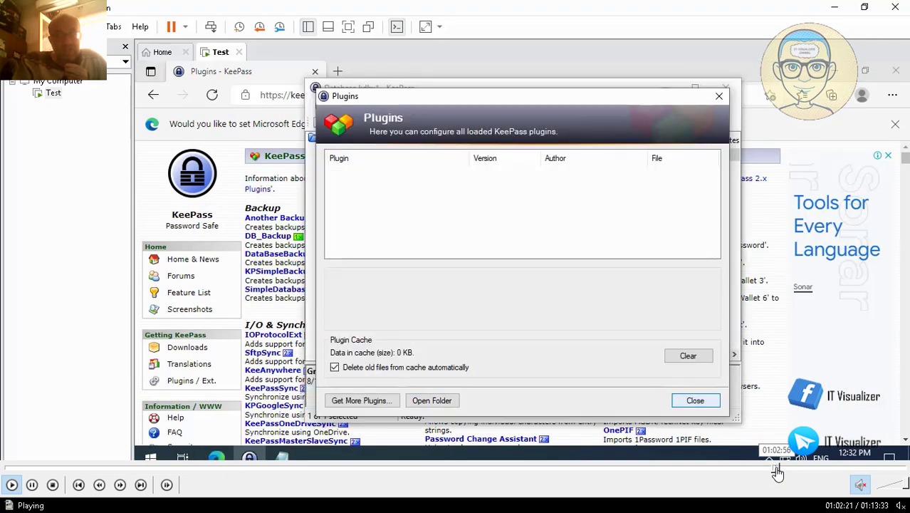
left_click(791, 472)
left_click(793, 470)
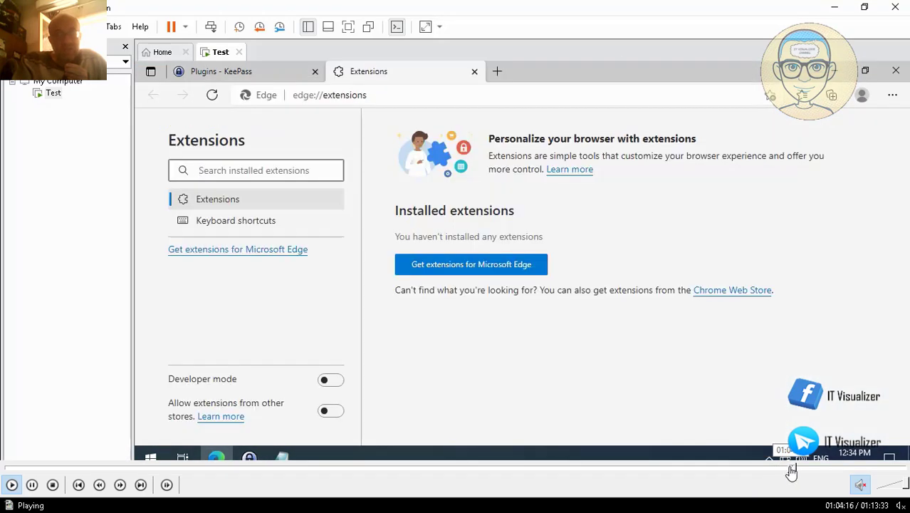
left_click(811, 470)
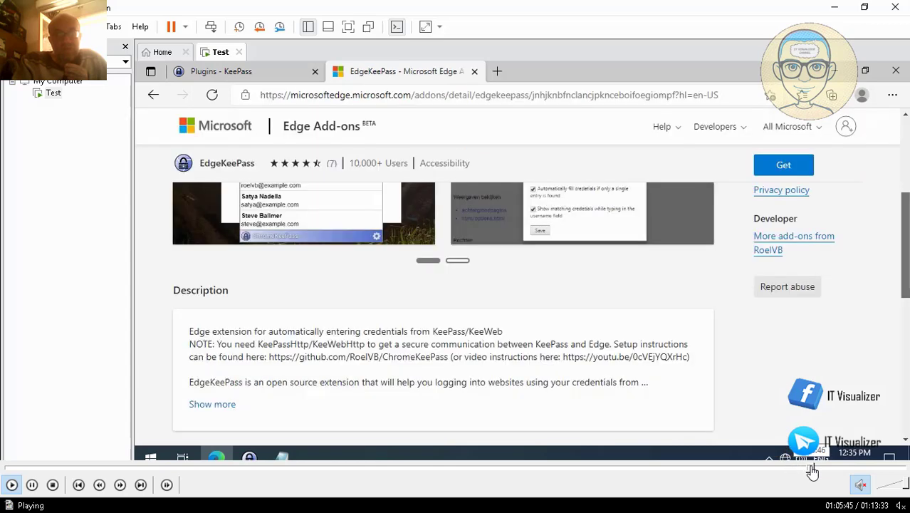
left_click(826, 468)
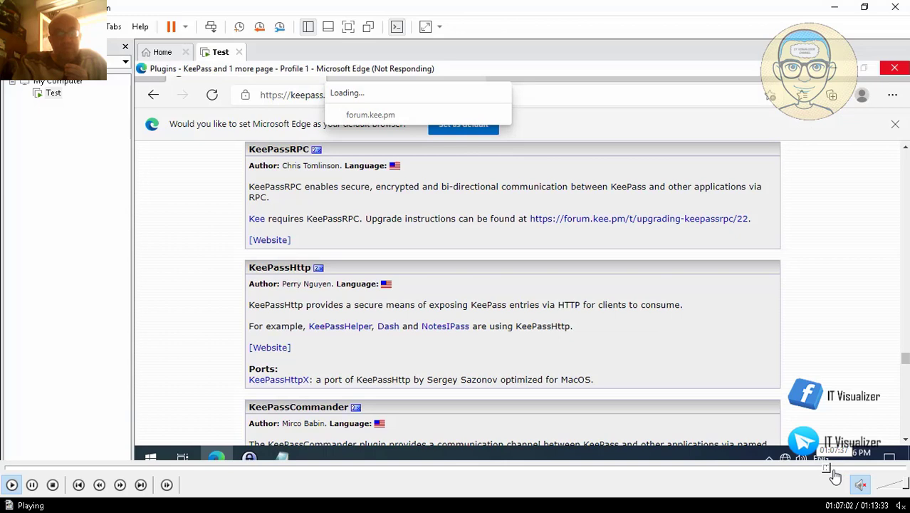
left_click(852, 470)
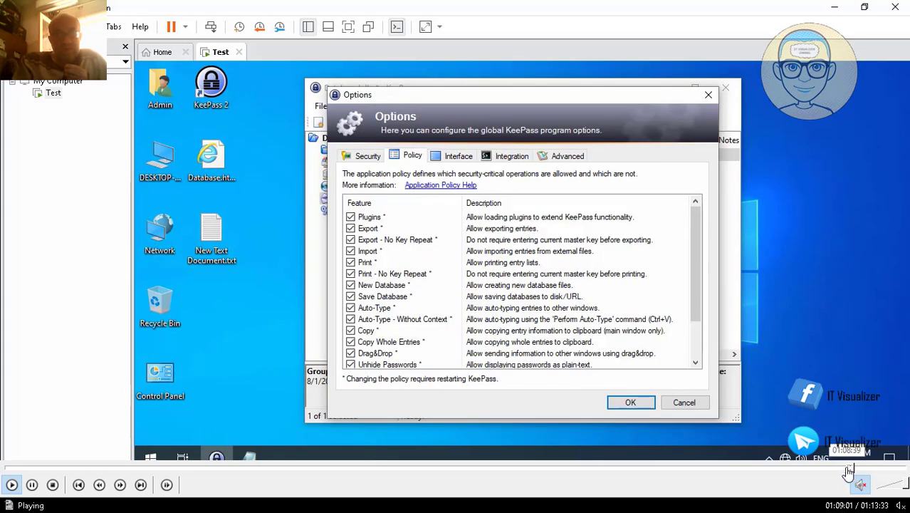
left_click(853, 470)
left_click(859, 470)
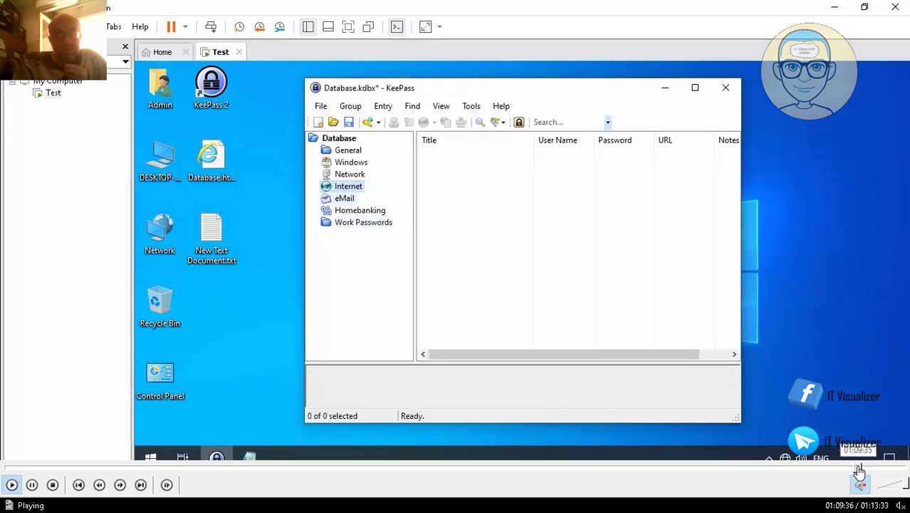
left_click(856, 468)
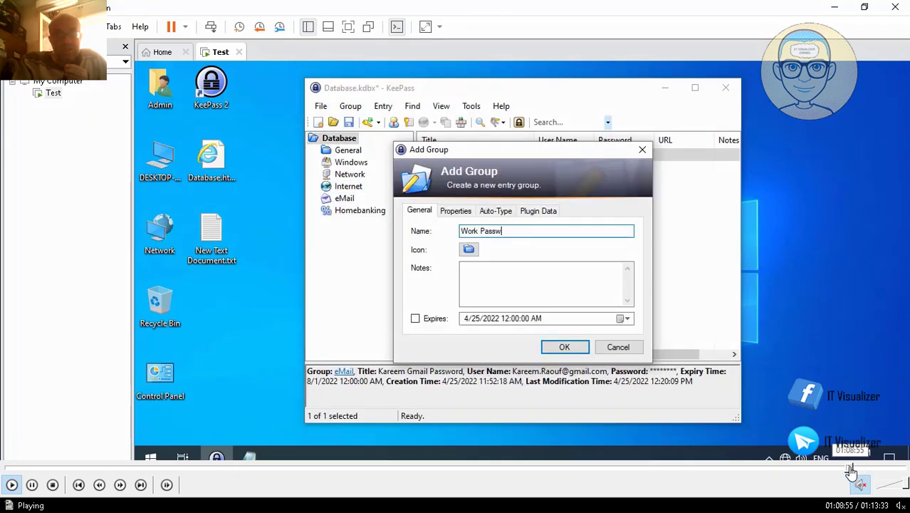
left_click(852, 468)
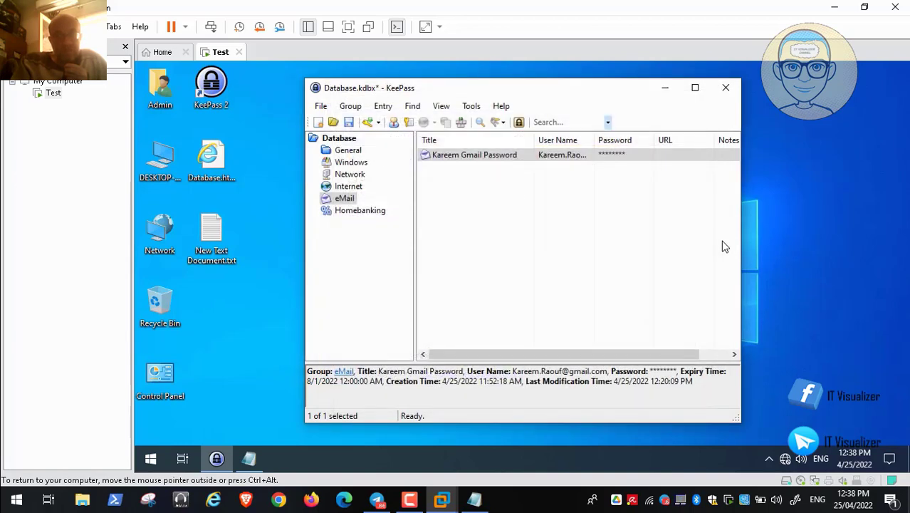
Add a 'Work Passwords' group under the Database root, correcting the typed name first.
right_click(347, 137)
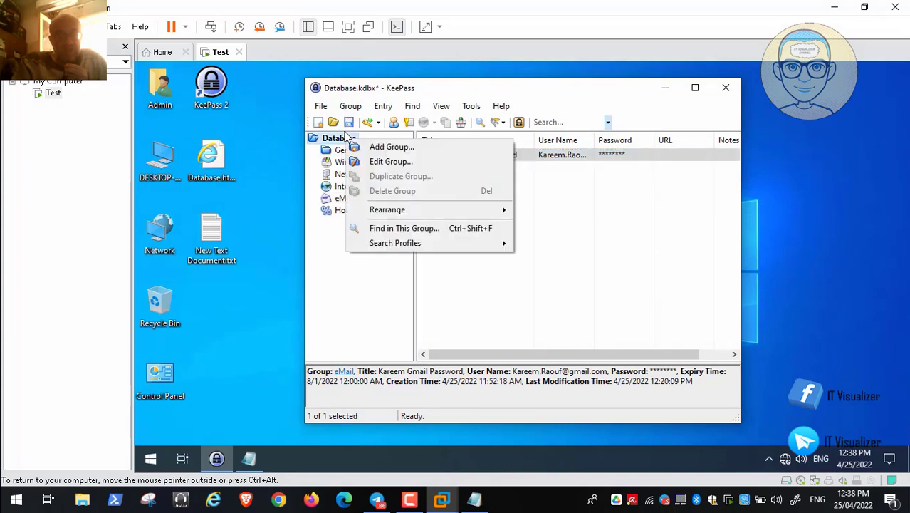
left_click(391, 147)
key("BackSpace")
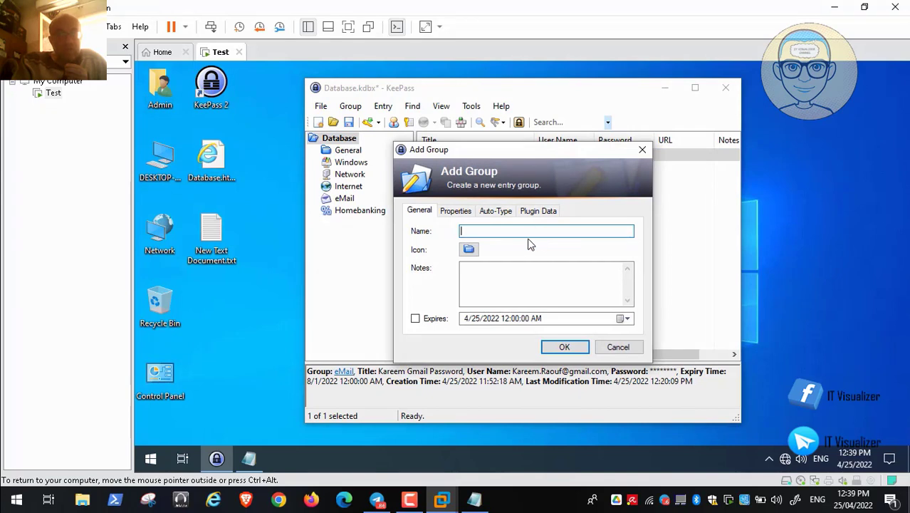
type("Other")
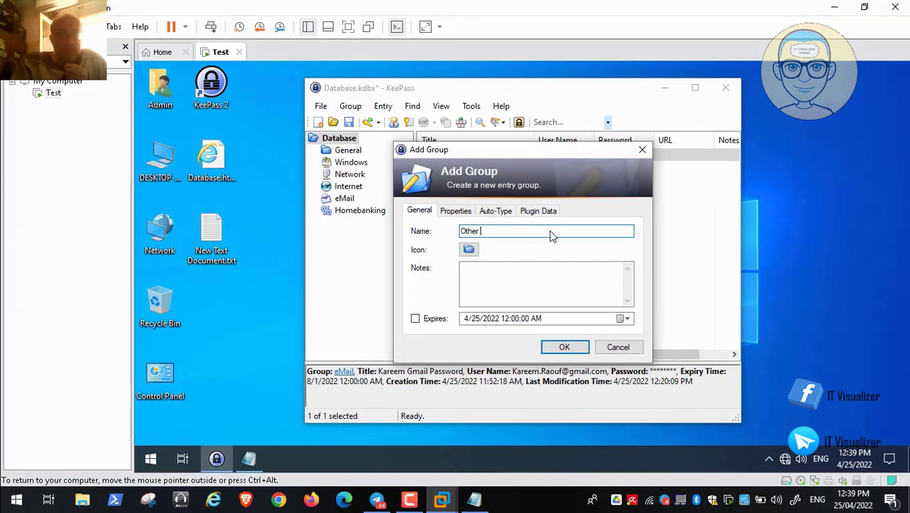
key("BackSpace")
key("BackSpace")
key("BackSpace")
key("BackSpace")
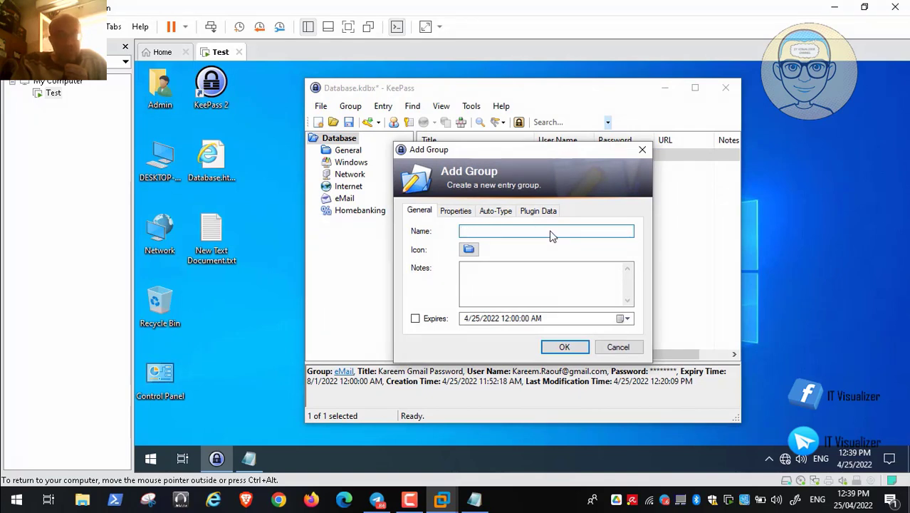
type("Work")
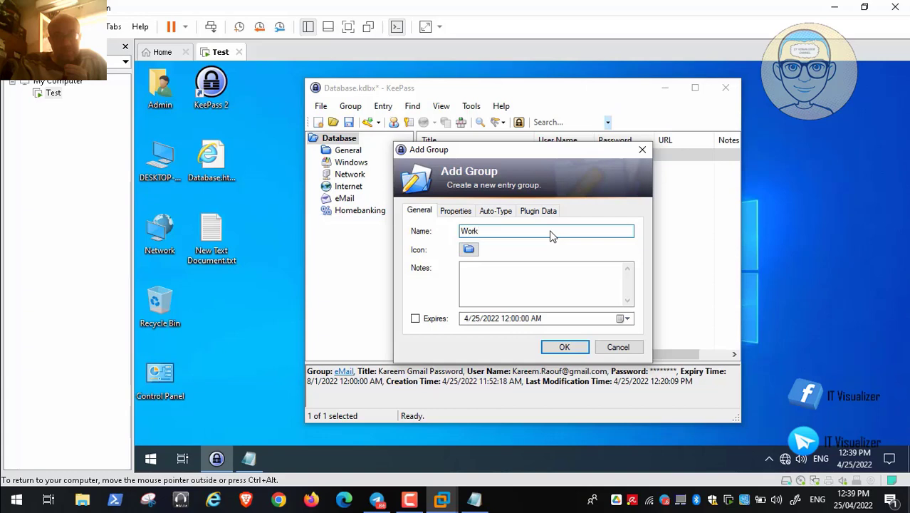
type(" Passwords")
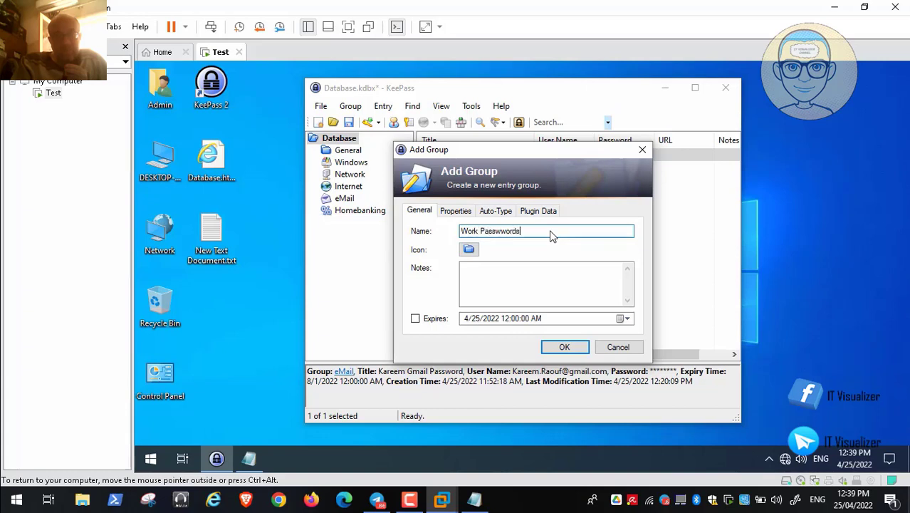
key("BackSpace")
key("BackSpace")
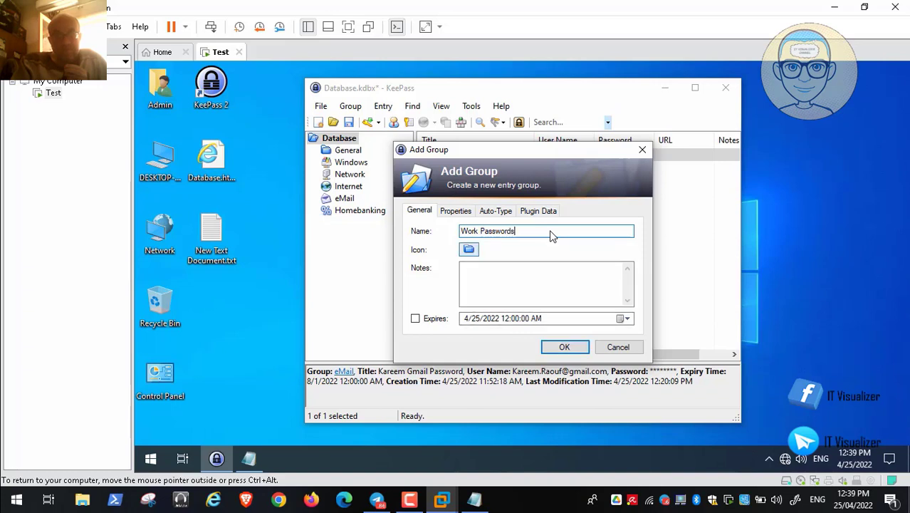
key("Return")
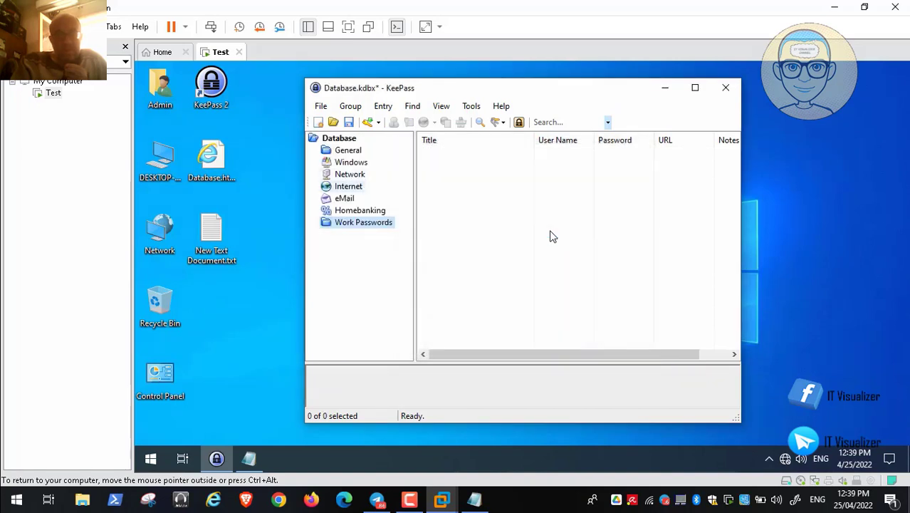
Browse Internet > eMail to show the Gmail entry, then open the Entry menu.
left_click(348, 186)
left_click(344, 199)
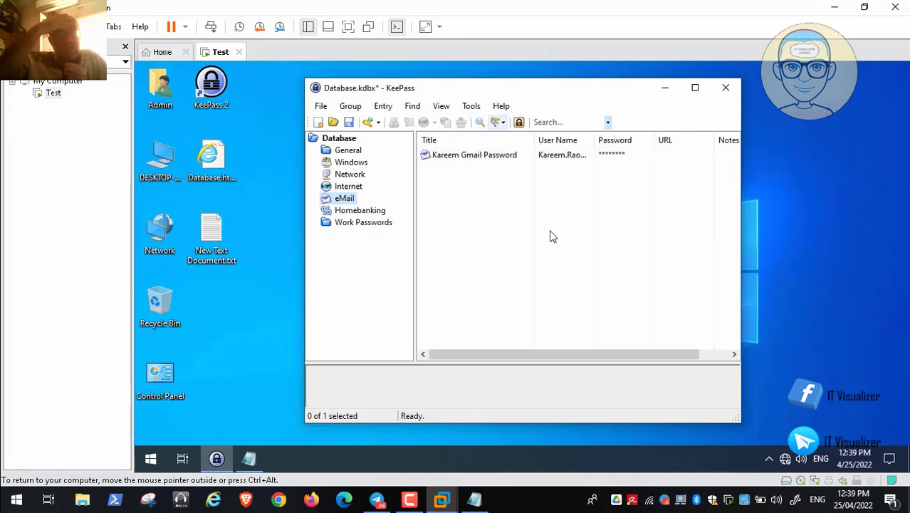
mouse_move(244, 505)
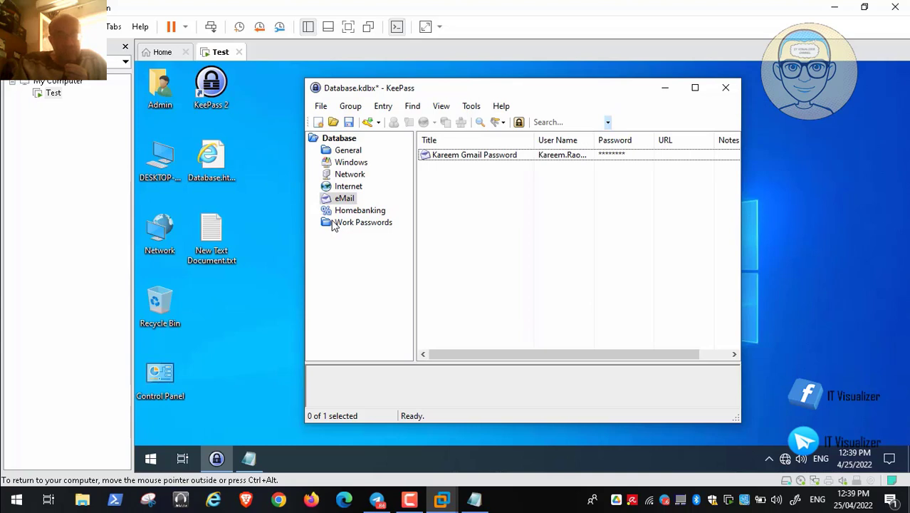
left_click(11, 485)
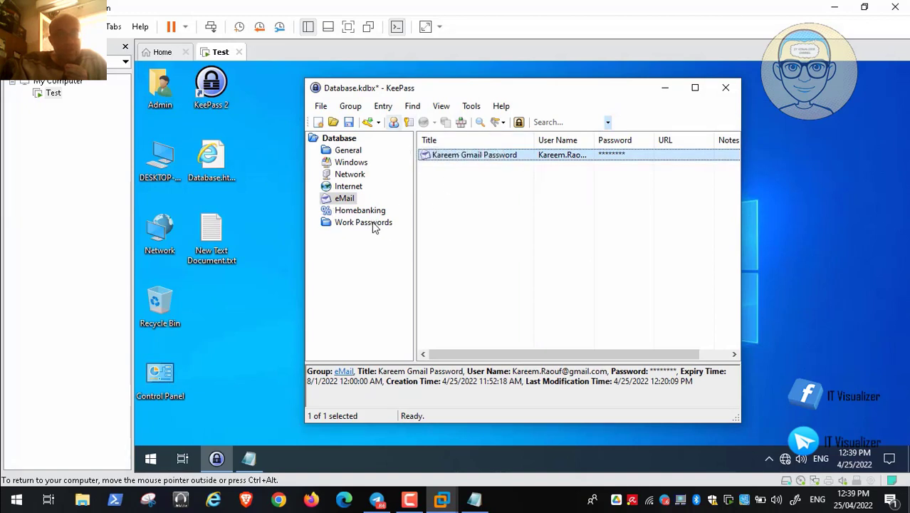
left_click(383, 106)
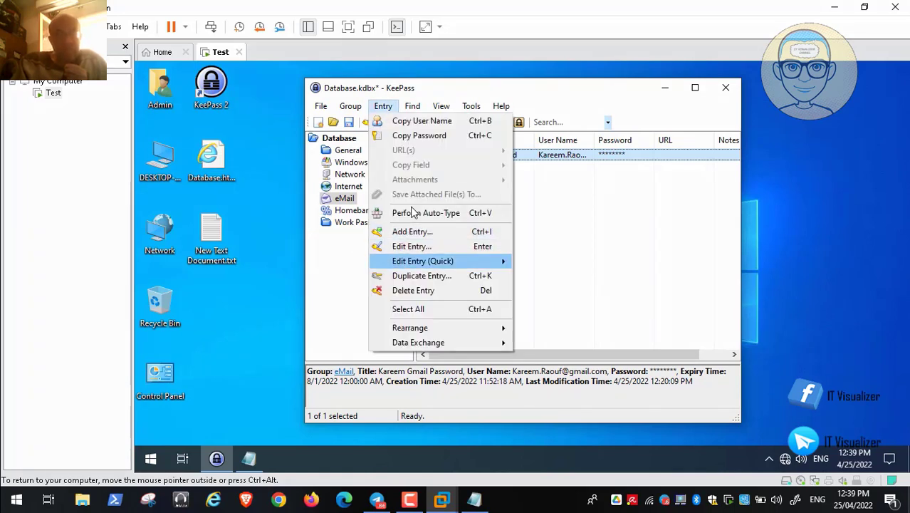
Start a new entry from the Entry menu, then cancel it.
mouse_move(422, 261)
key("Up")
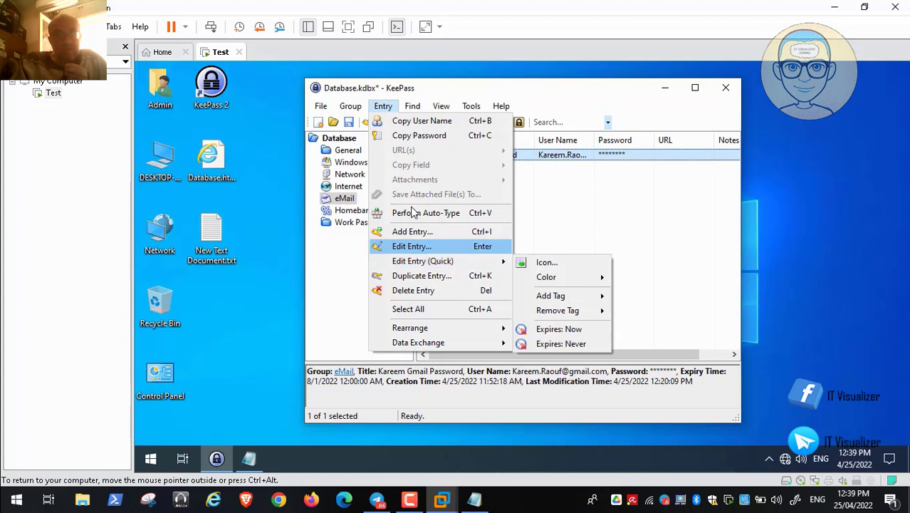
key("Up")
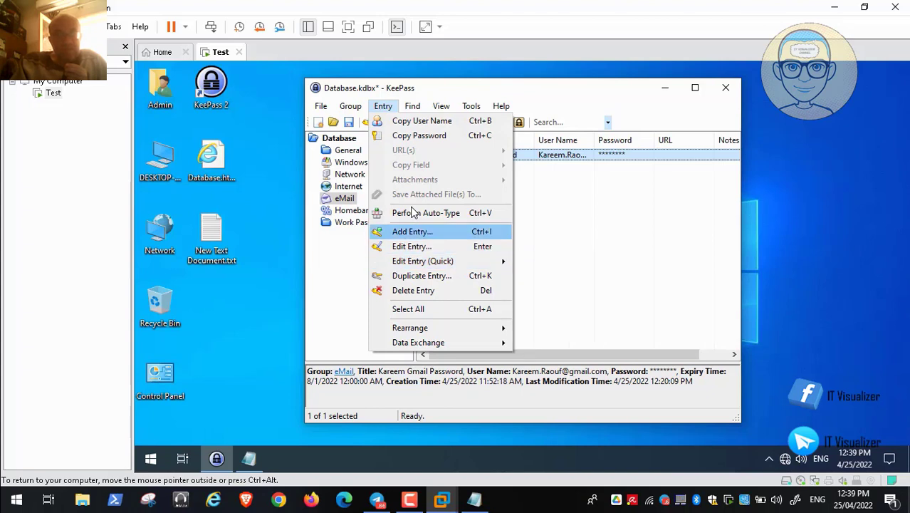
key("Return")
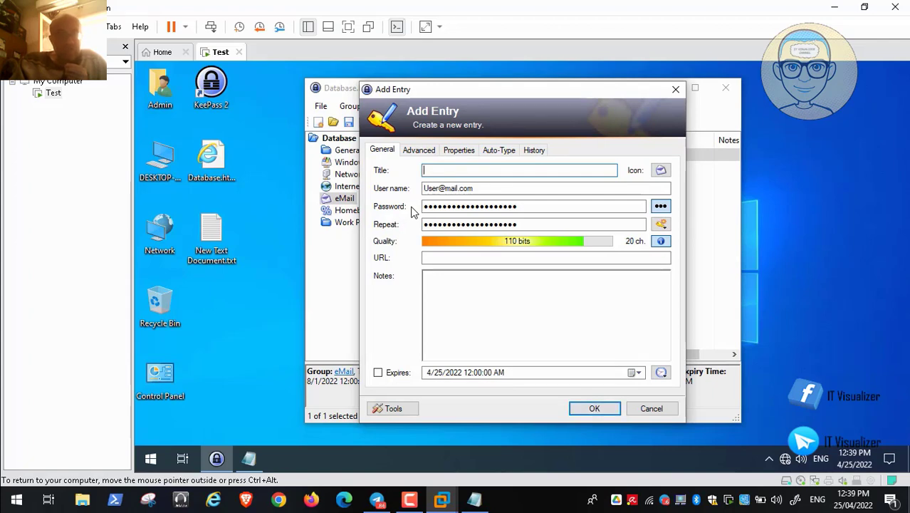
key("Escape")
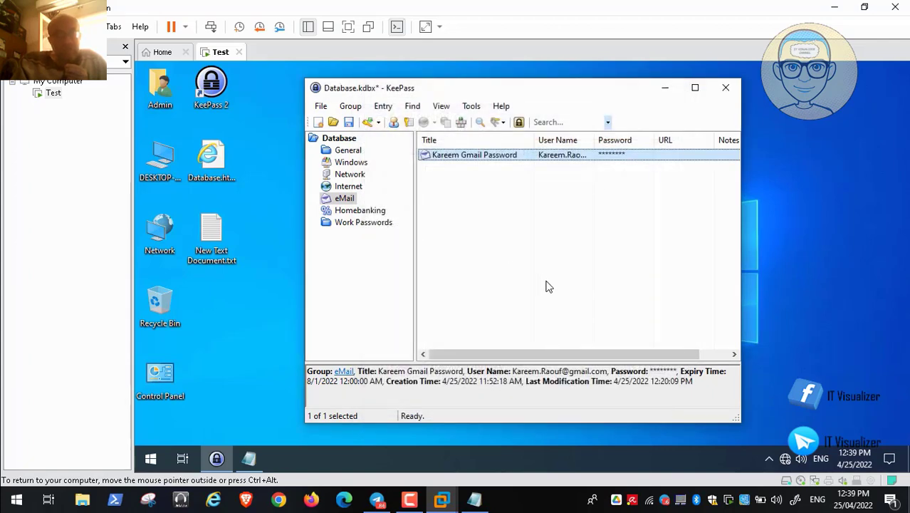
Open a blank Add Entry form in Homebanking, prefilled with a 20-character, 110-bit password.
key("Down")
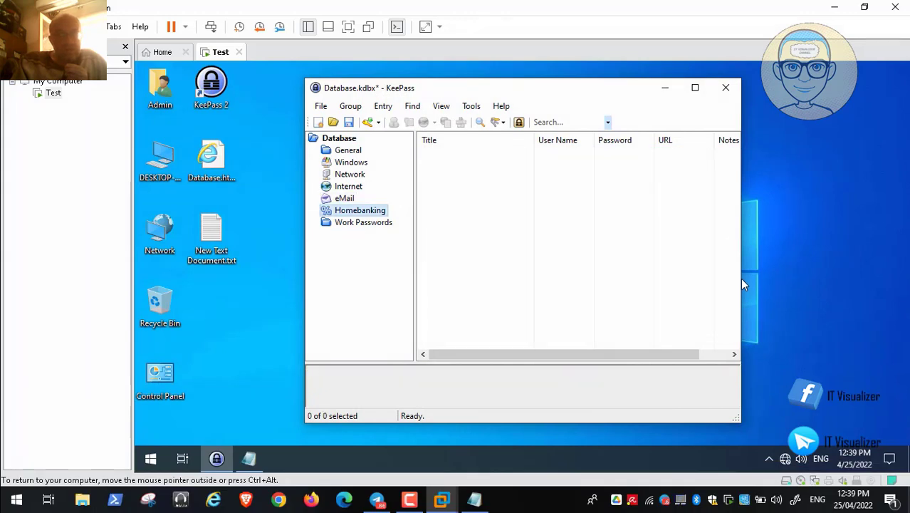
key("shift+F10")
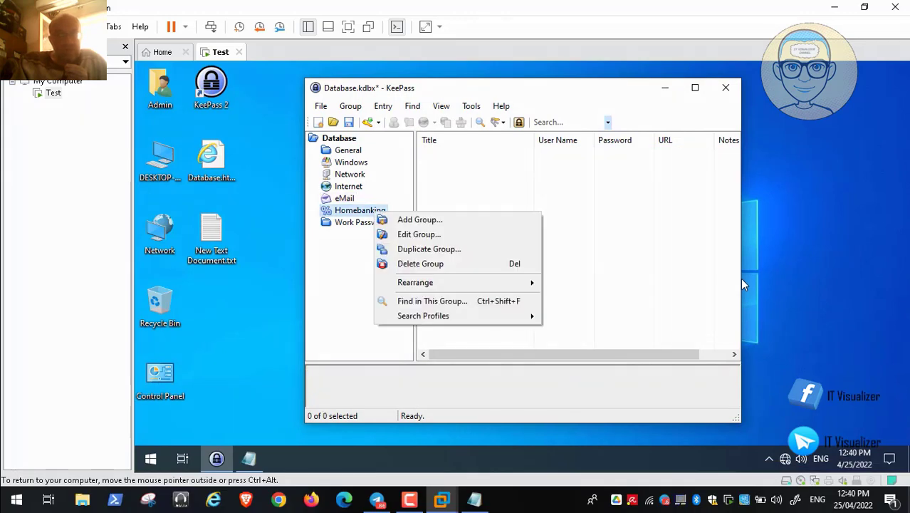
right_click(460, 181)
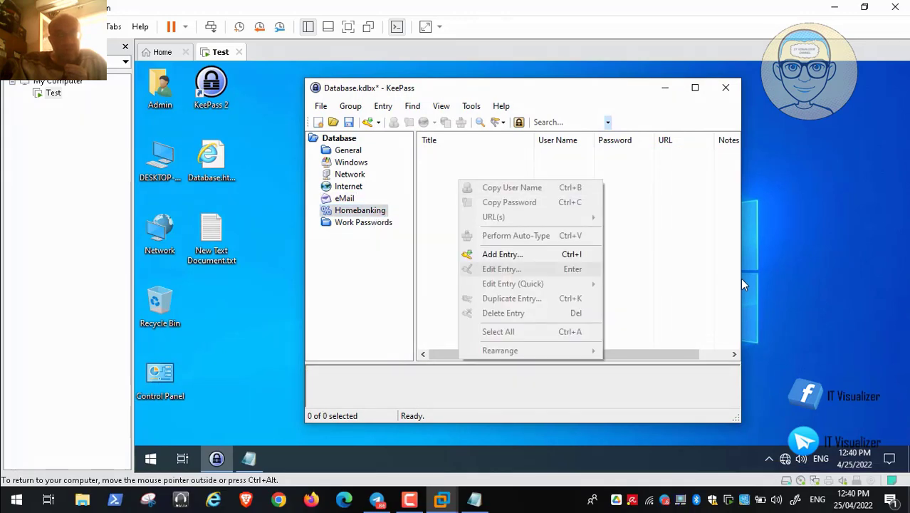
key("Return")
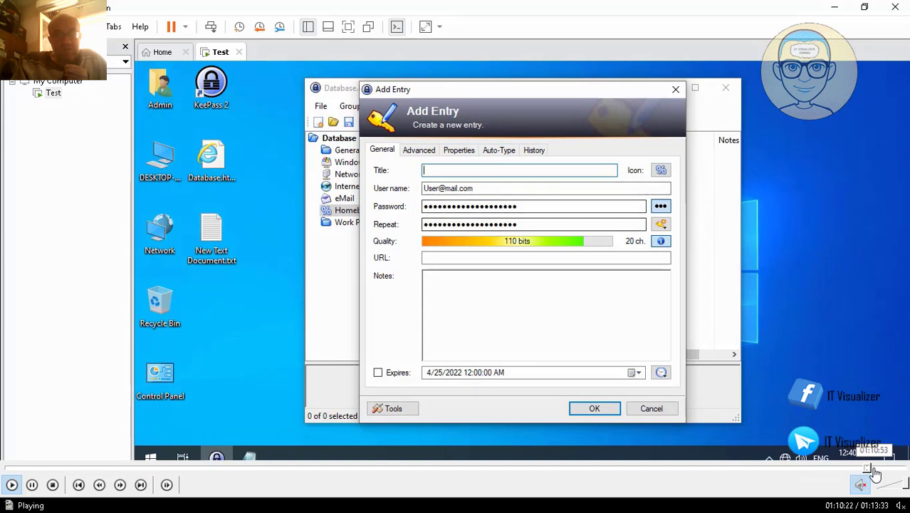
Seek around the recording in MPC-HC and resume playback.
left_click(875, 468)
left_click(880, 470)
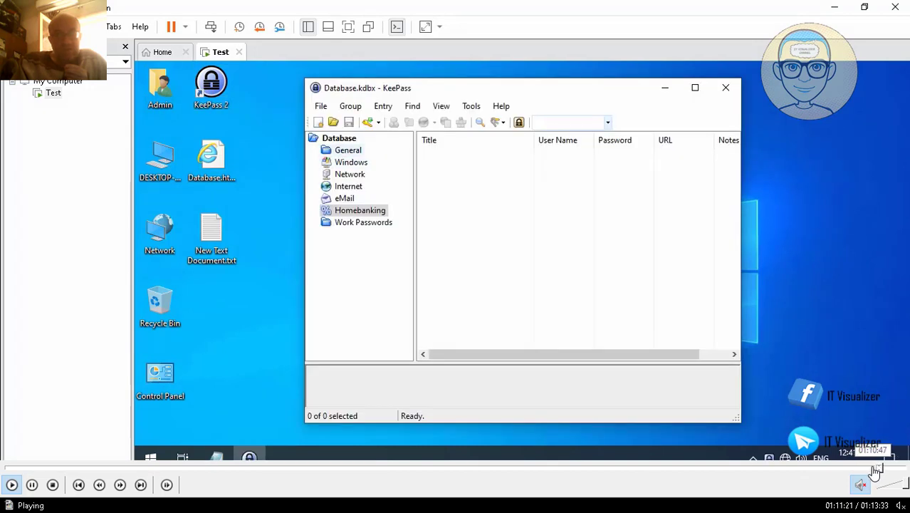
left_click(874, 470)
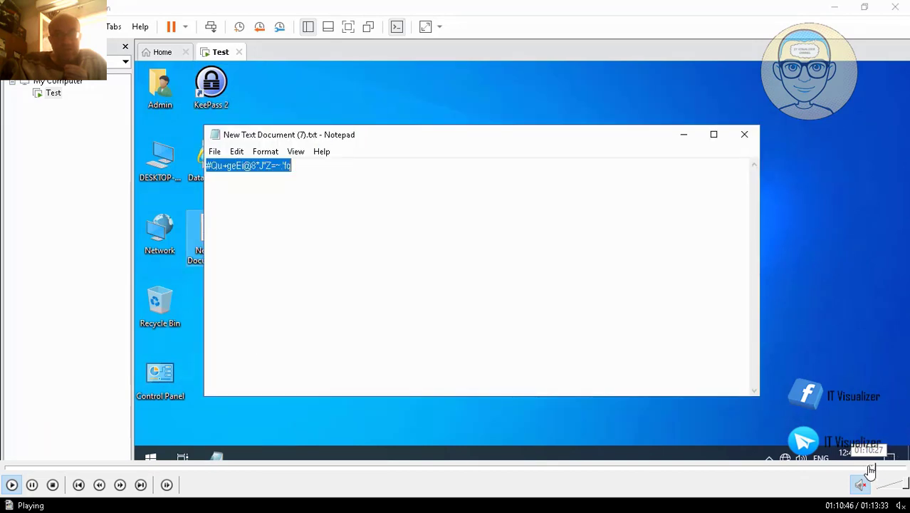
left_click(868, 468)
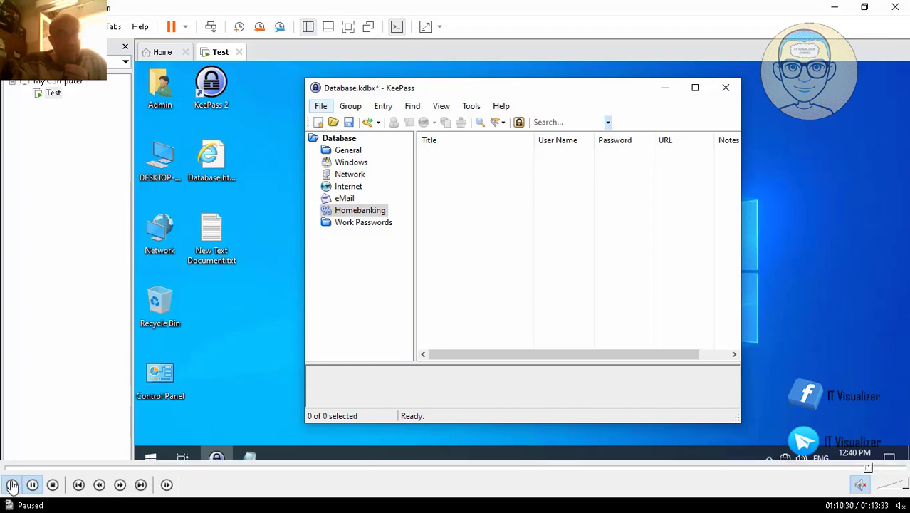
left_click(11, 485)
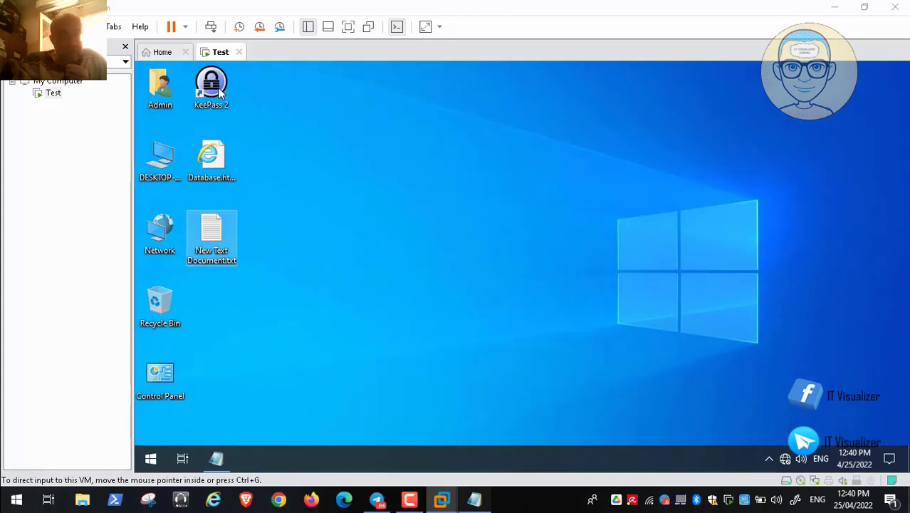
Copy the master password from Notepad and launch KeePass on the virtual machine.
left_click(474, 500)
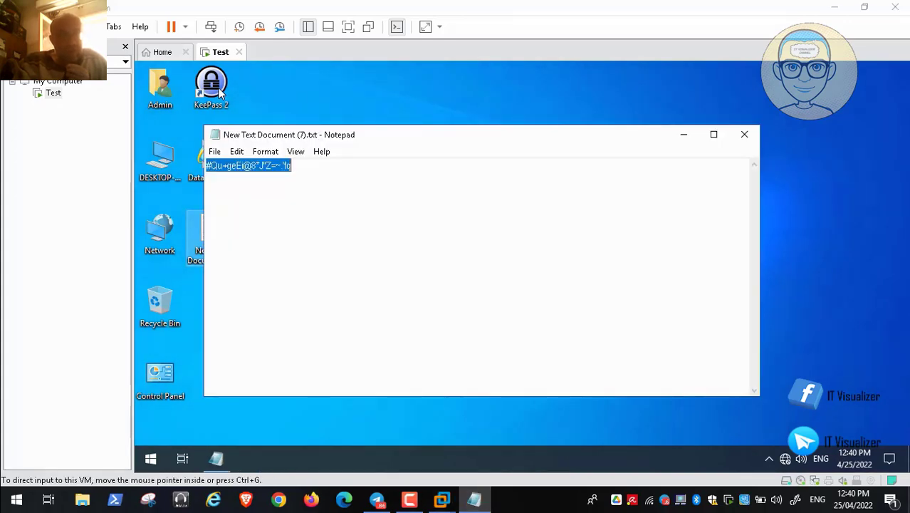
right_click(272, 187)
left_click(290, 211)
left_click(684, 134)
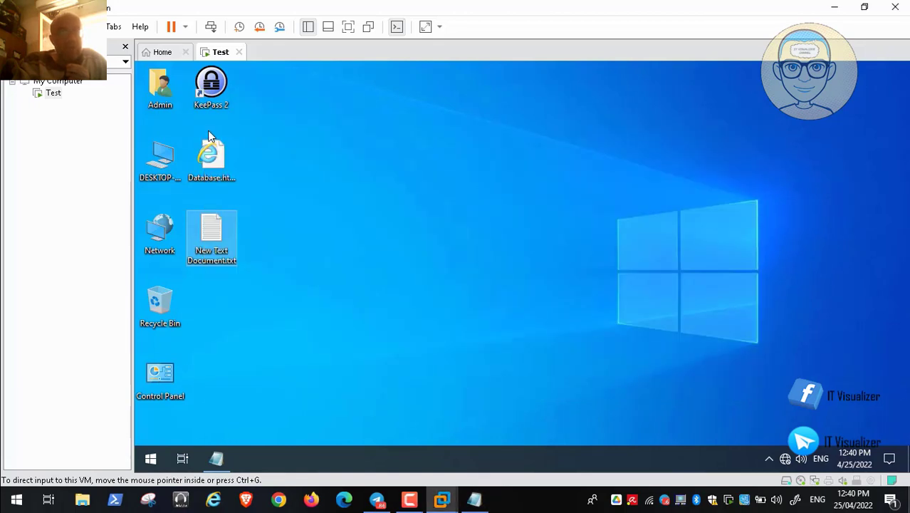
left_click(210, 135)
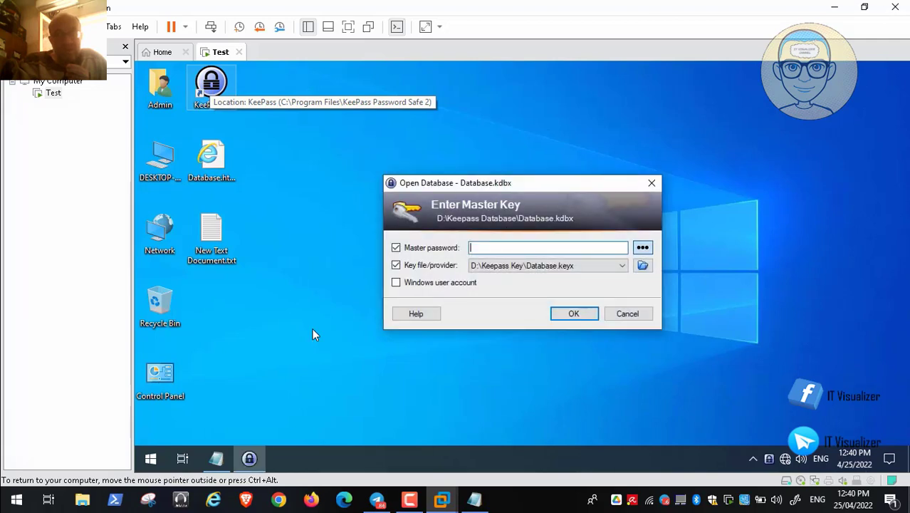
Unlock Database.kdbx with the pasted password and Database.keyx, check the groups including Work Passwords, then close KeePass.
mouse_move(29, 492)
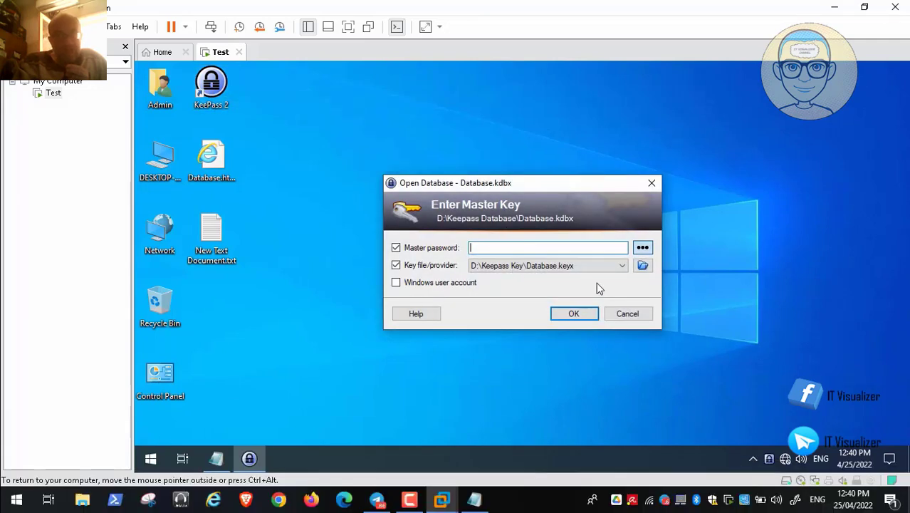
key("ctrl+v")
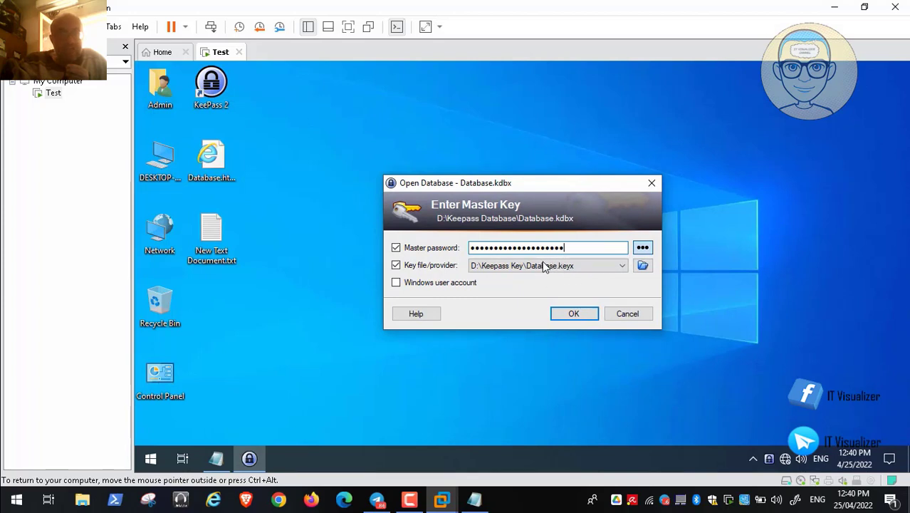
key("ctrl+h")
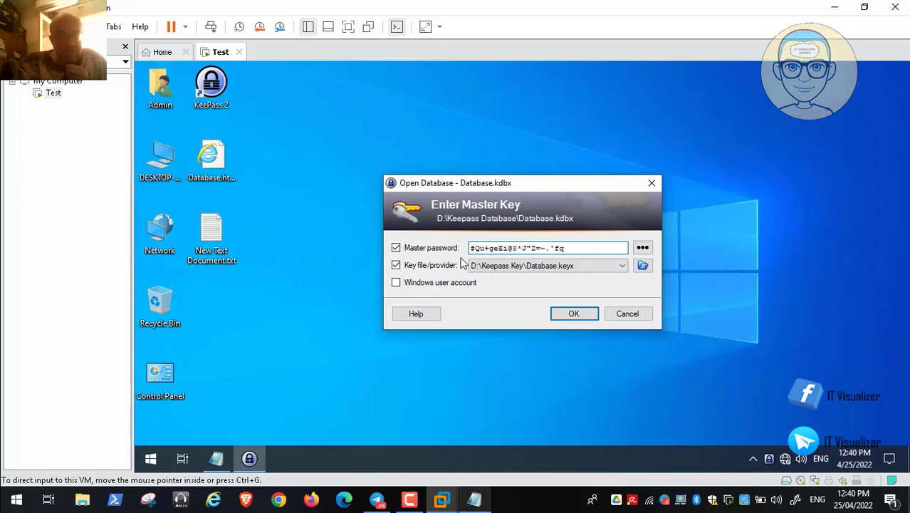
key("alt+Tab")
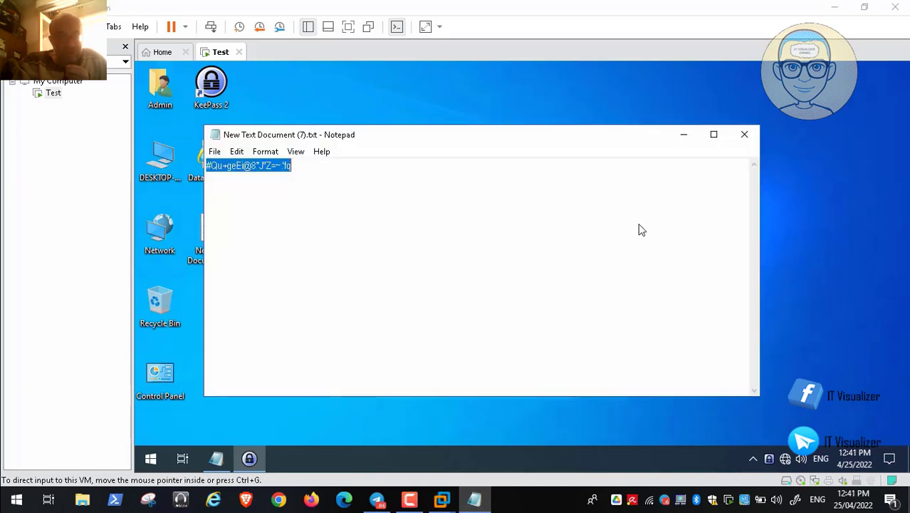
key("super+Down")
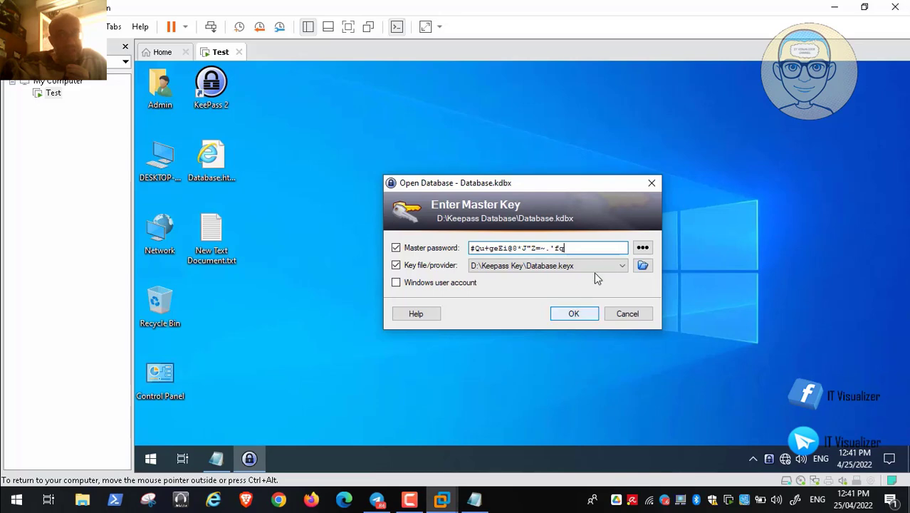
key("Return")
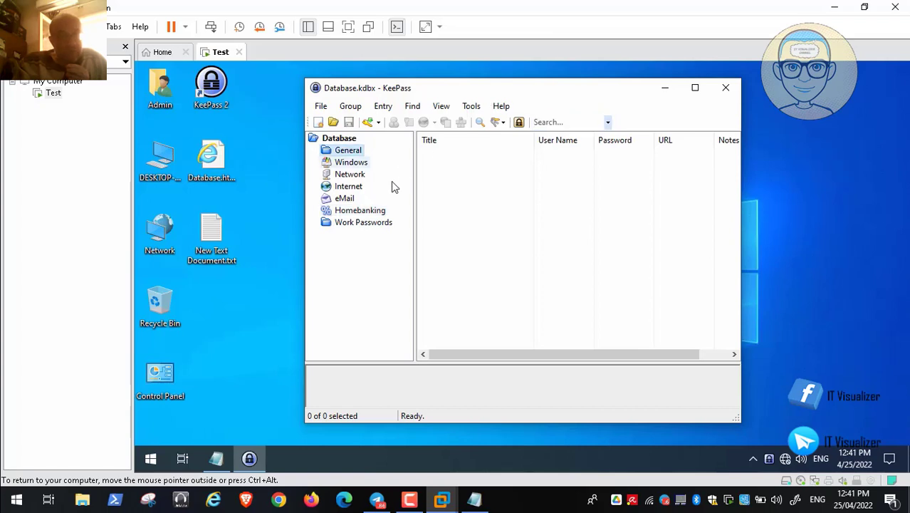
key("Down")
key("Down")
key("Down")
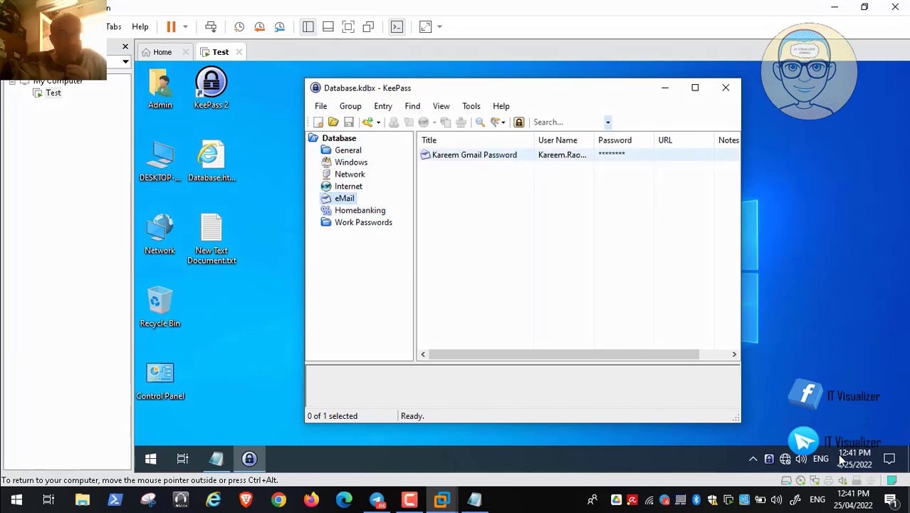
left_click(725, 87)
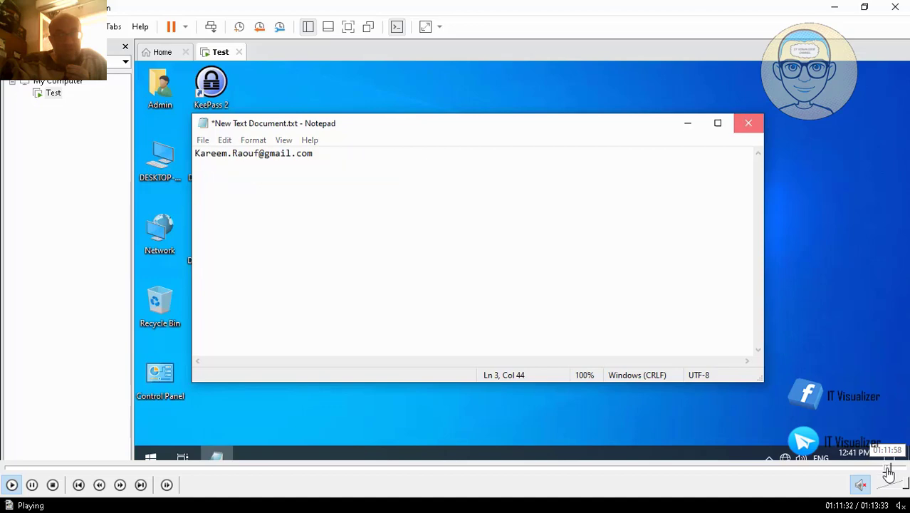
Jump to 1:13:27 near the recording's end, leave fullscreen and close MPC-HC.
left_click(888, 469)
left_click(893, 469)
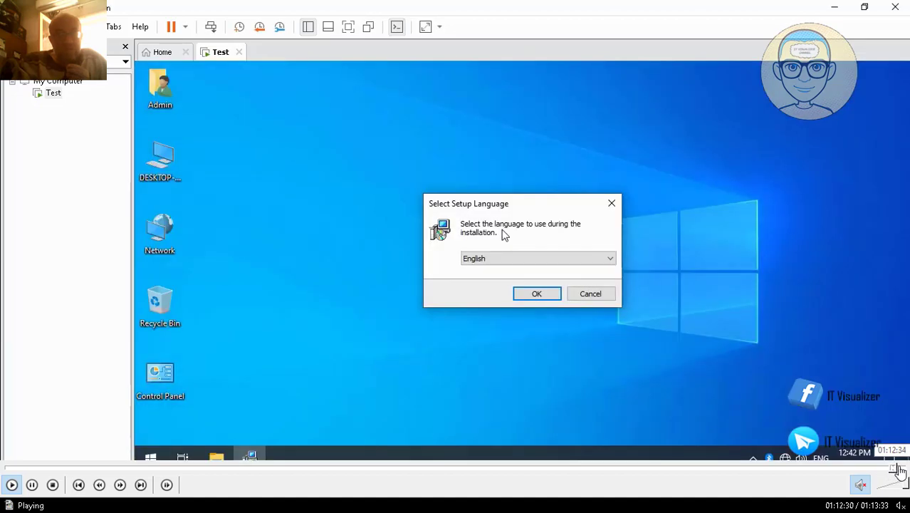
left_click(903, 469)
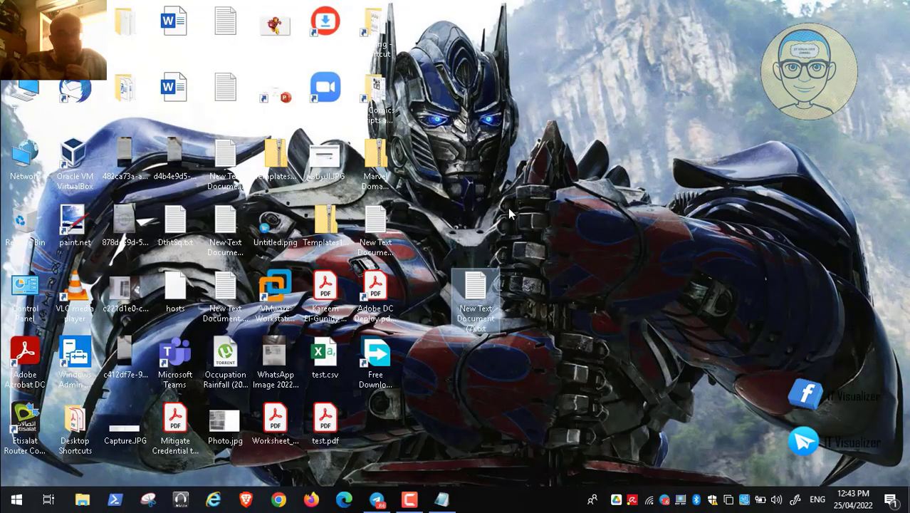
double_click(613, 120)
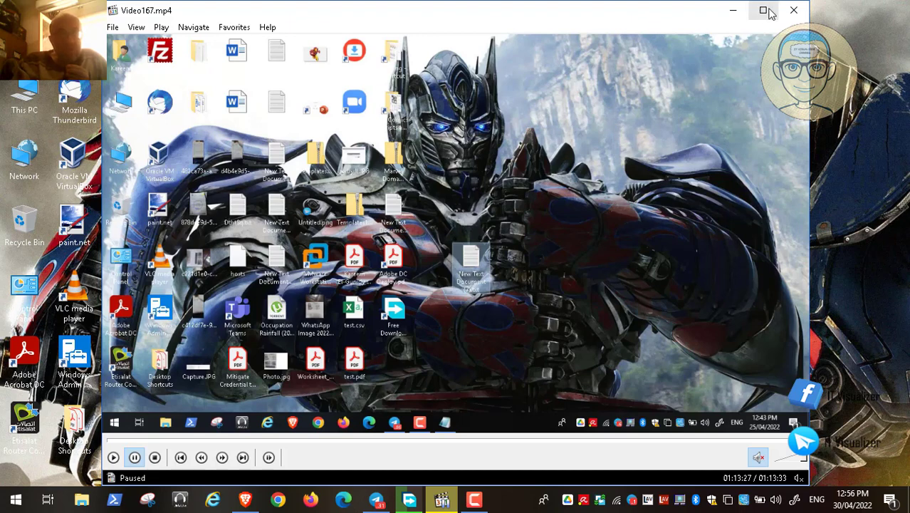
left_click(792, 12)
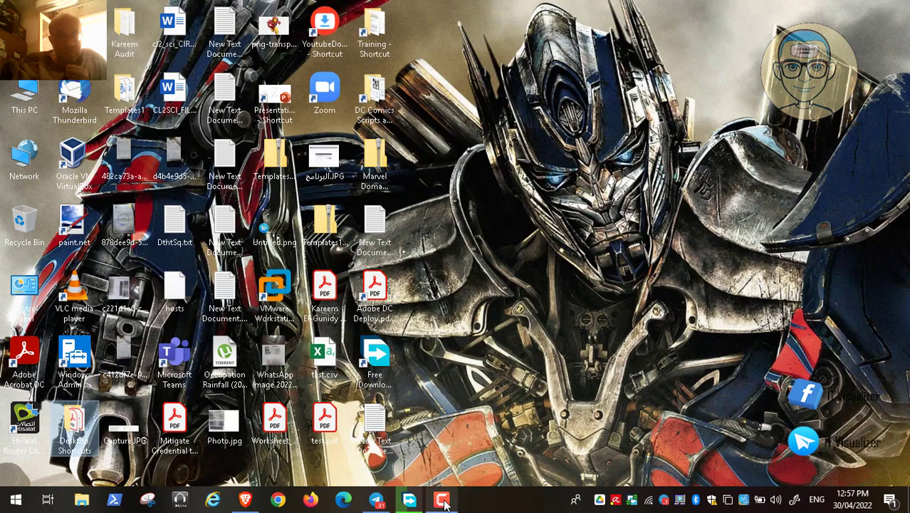